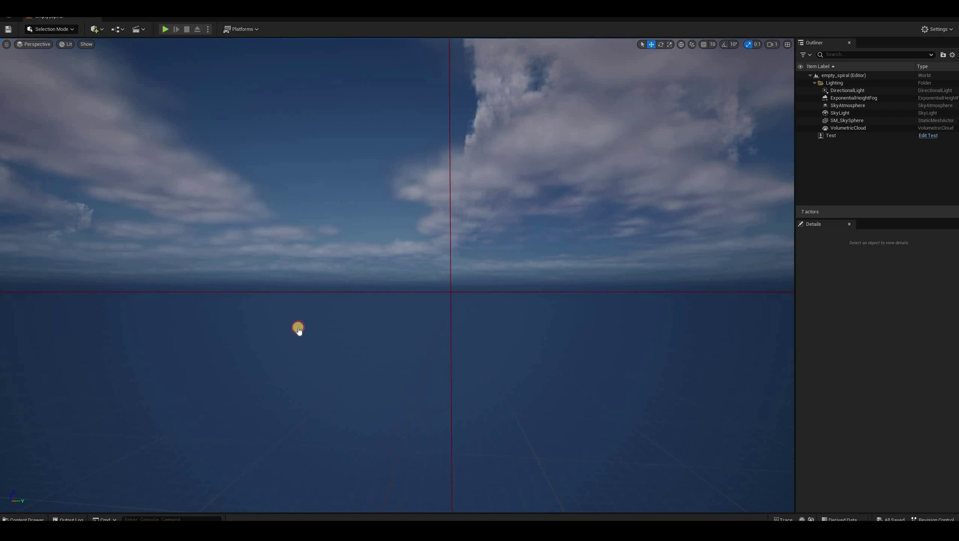
Look over the magic effect reference images in the browser, then preview the finished spiral ribbon effect in the running level.
key(alt+Tab)
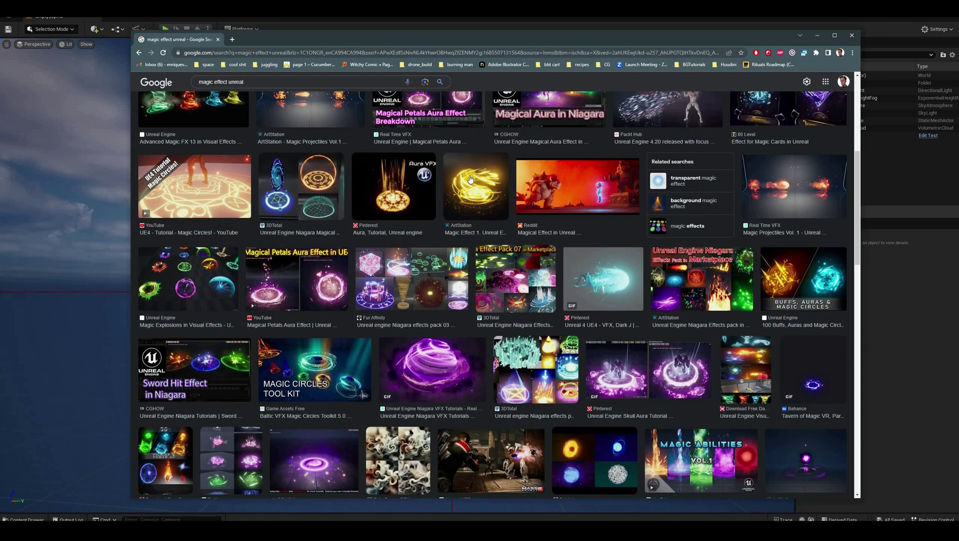
scroll(441, 290, down, 1)
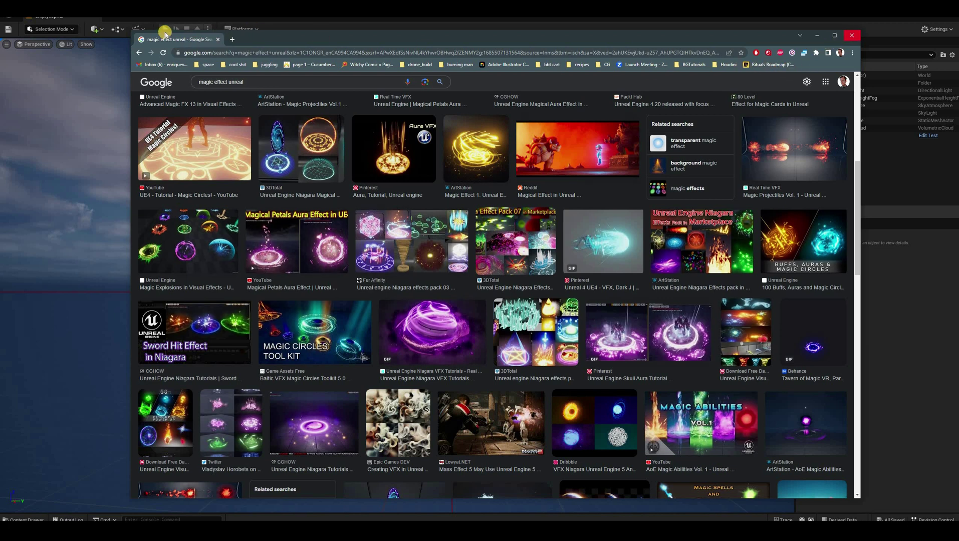
click(852, 36)
click(353, 216)
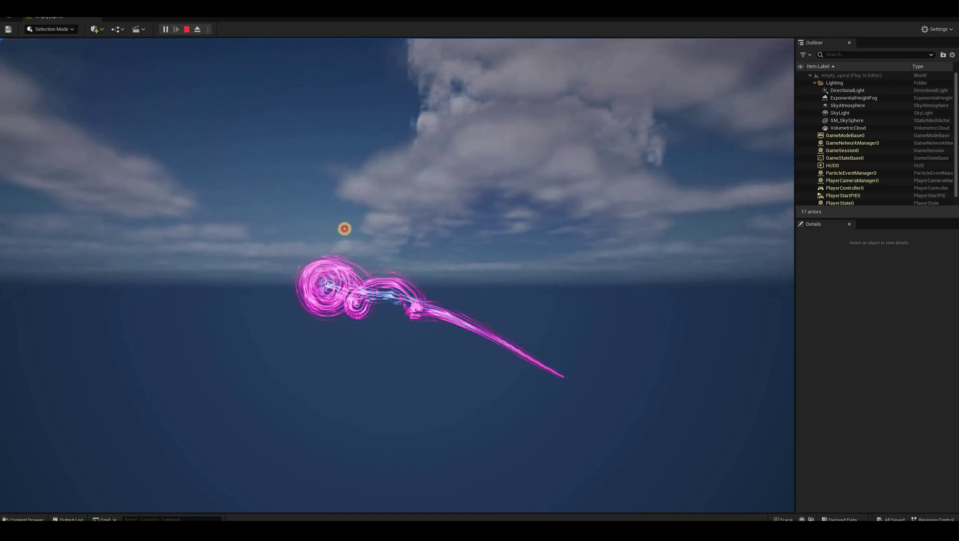
key(Escape)
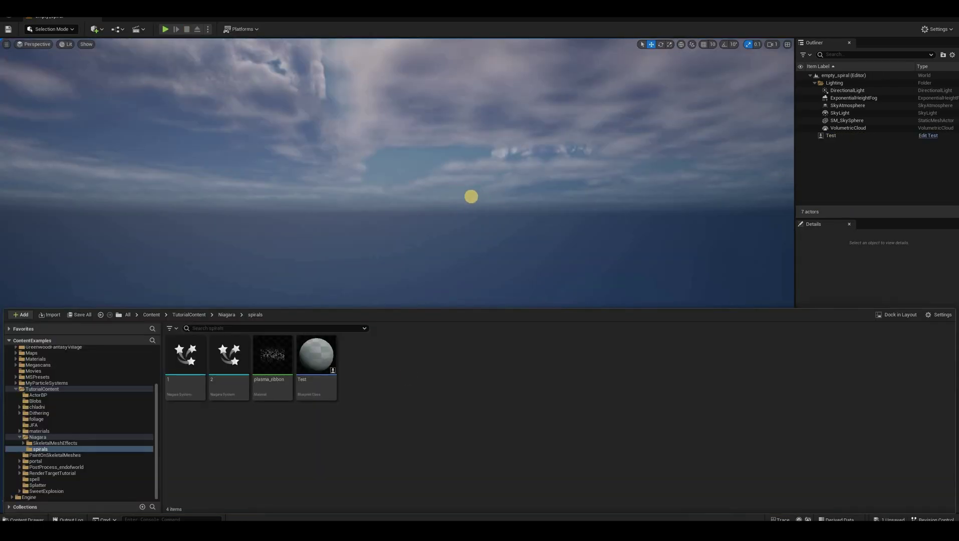
Create a Niagara System from the Empty emitter template in the spirals folder and name it Spiral.
right_click(411, 368)
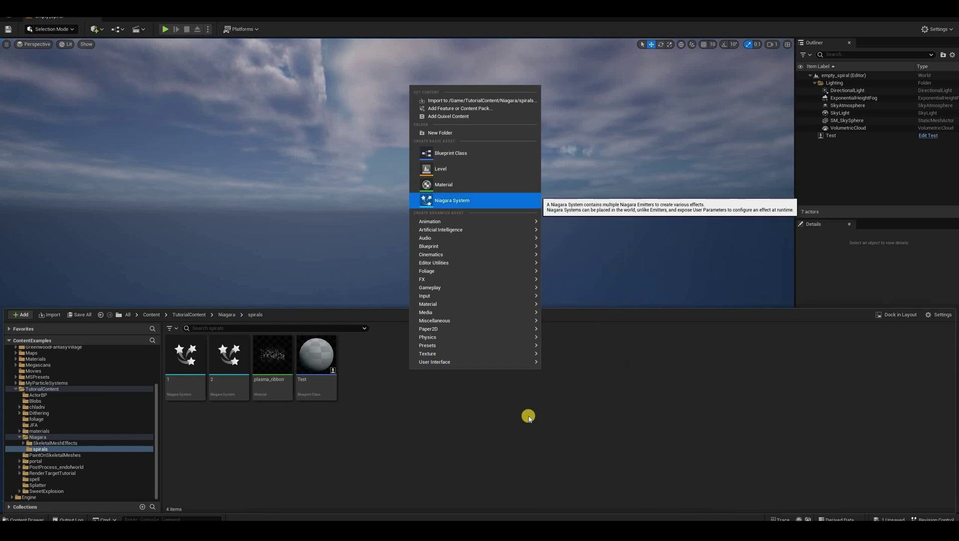
click(452, 201)
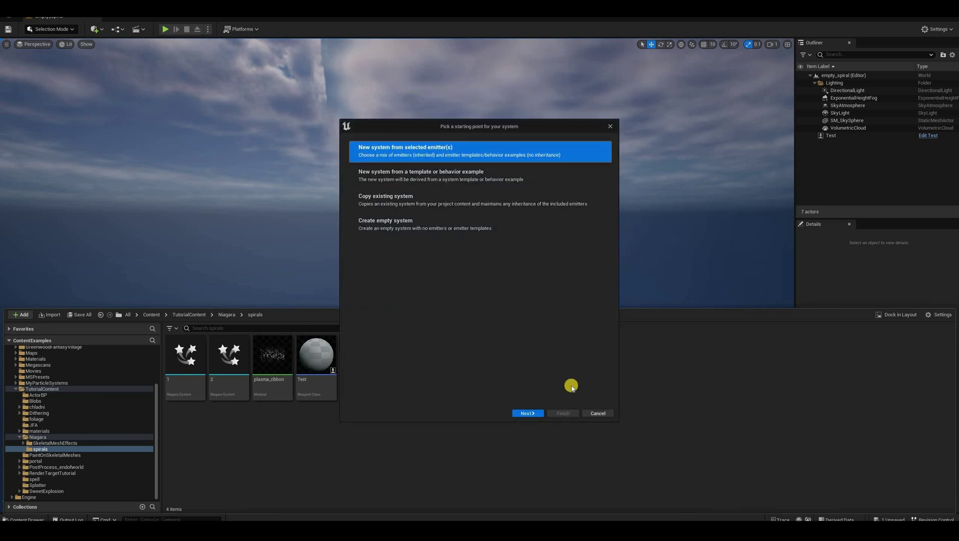
click(528, 414)
click(427, 335)
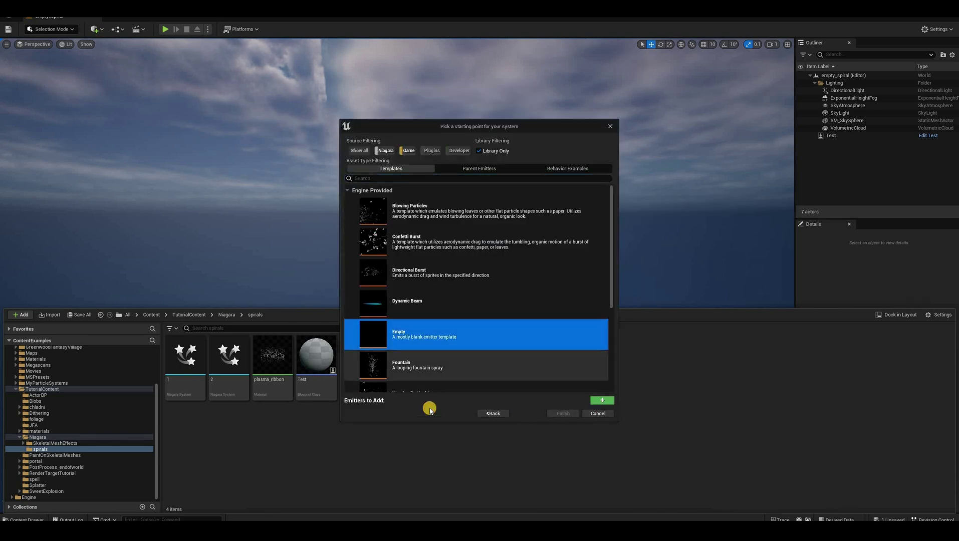
click(602, 401)
key(Return)
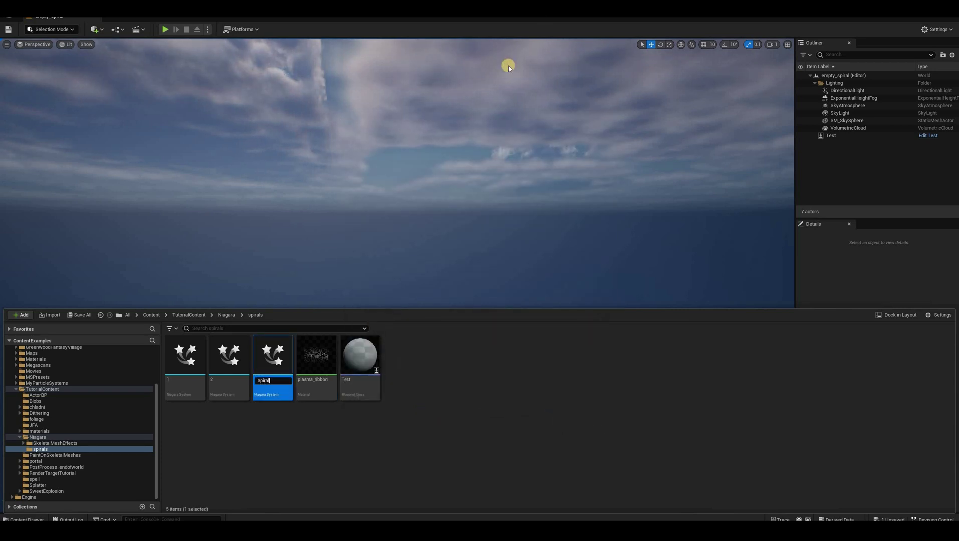
key(Return)
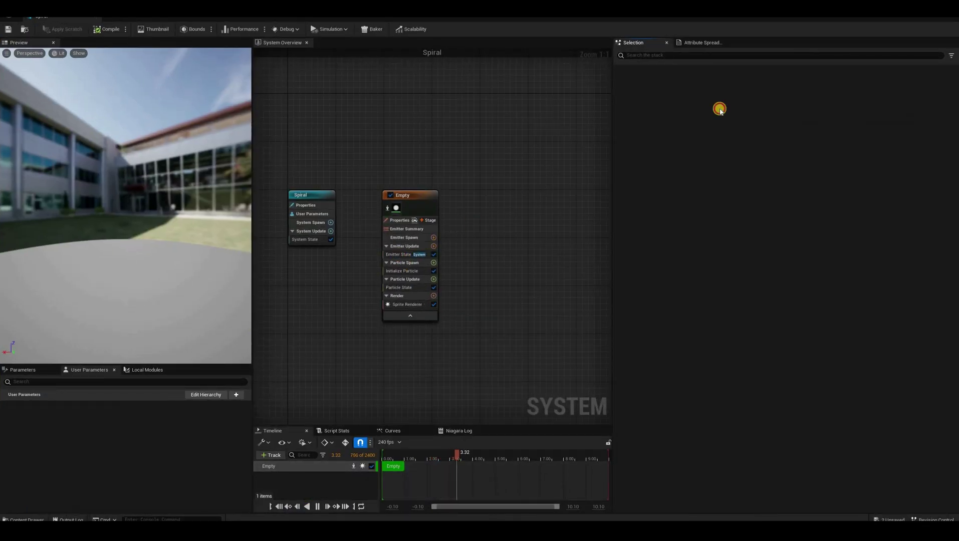
Set the Life Cycle Mode of the Empty emitter's Emitter State to Self.
click(399, 254)
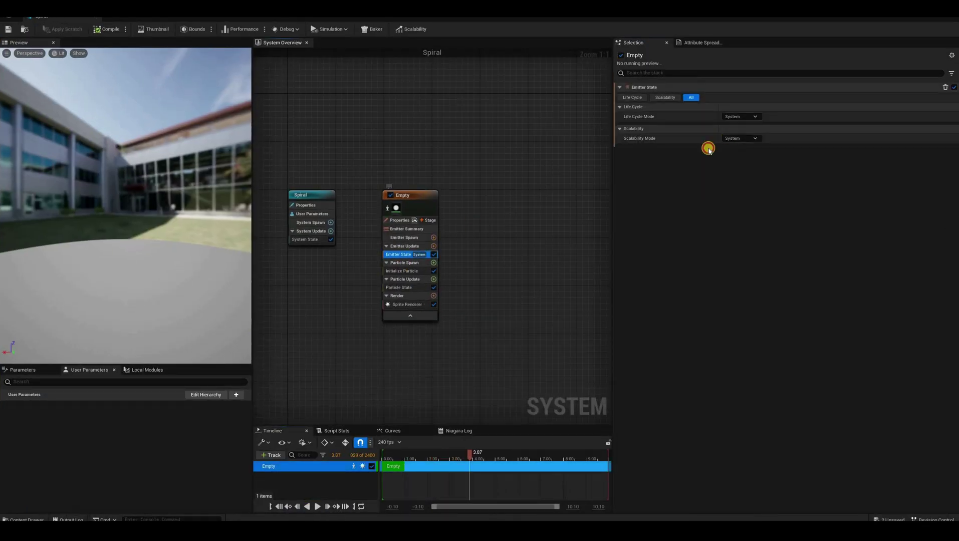
click(742, 117)
click(736, 135)
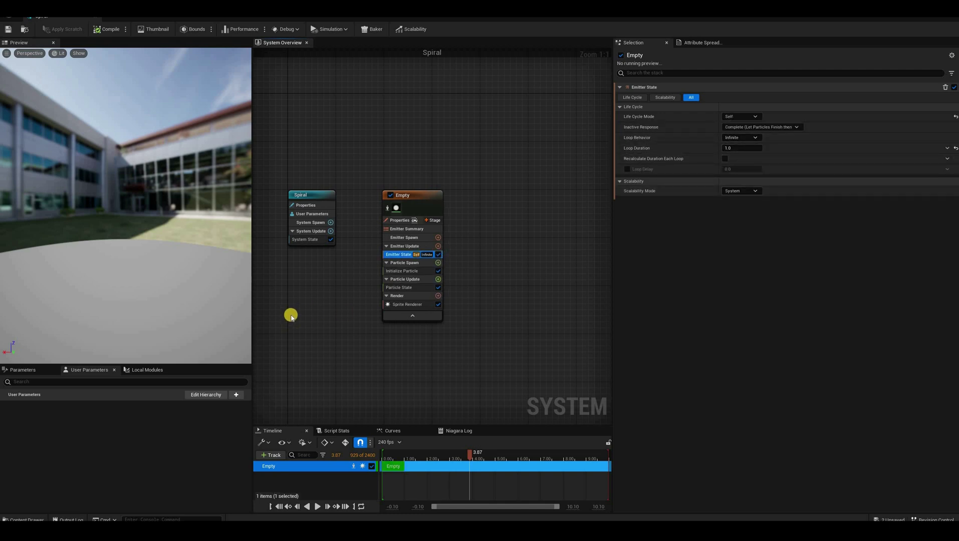
Add a Spawn Rate module to the emitter's Emitter Update group and set its SpawnRate to 10.
click(438, 246)
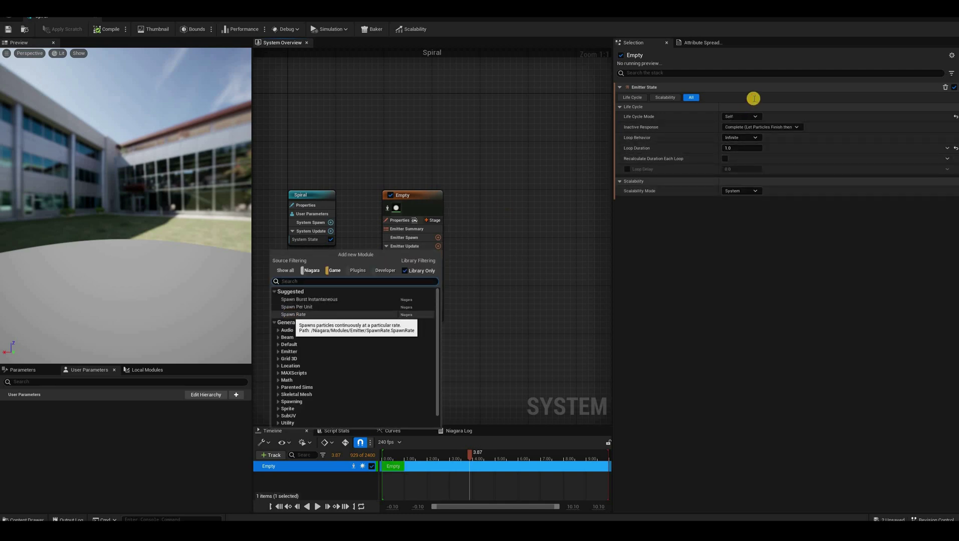
key(Return)
click(751, 97)
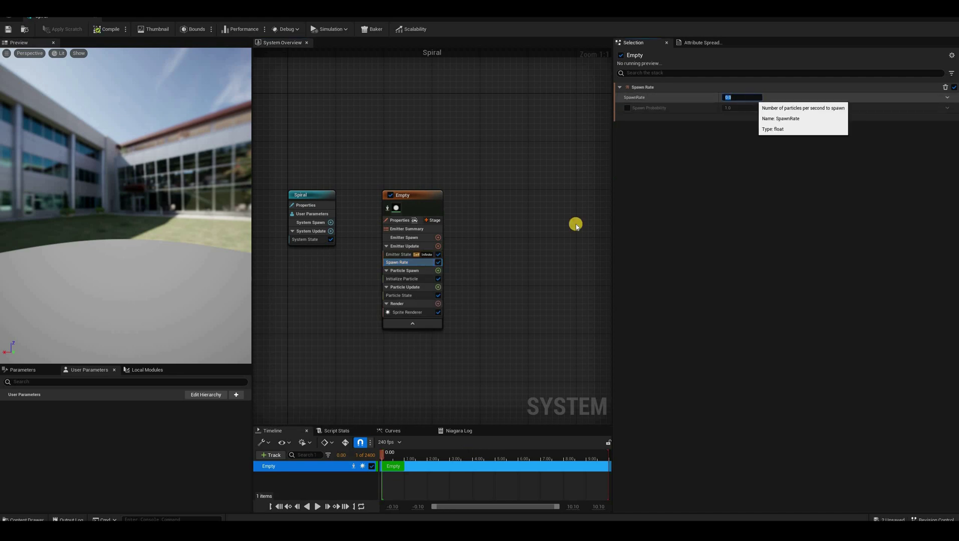
text(10)
key(Return)
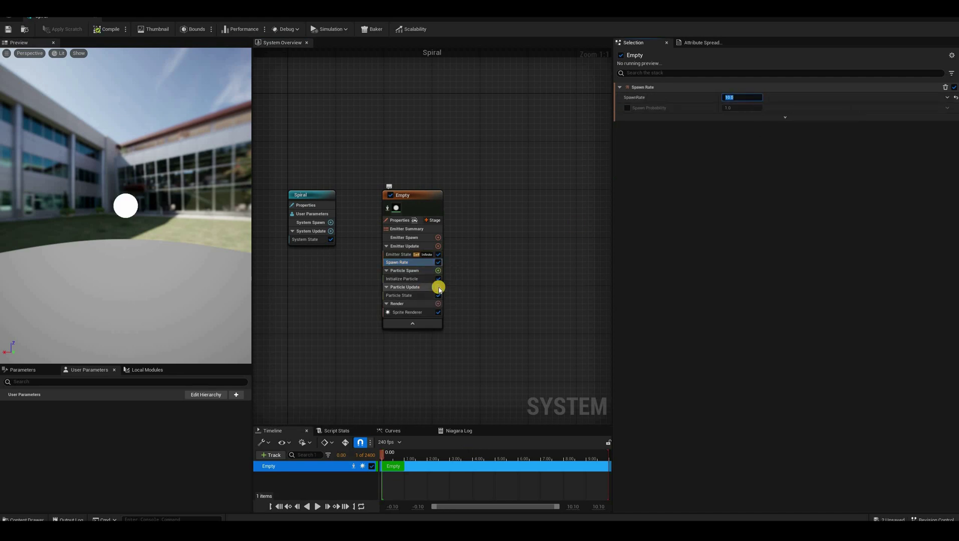
Add a Vortex Force module to Particle Update, and fix its dependency issue by adding Solve Forces and Velocity.
click(438, 287)
text(vorte)
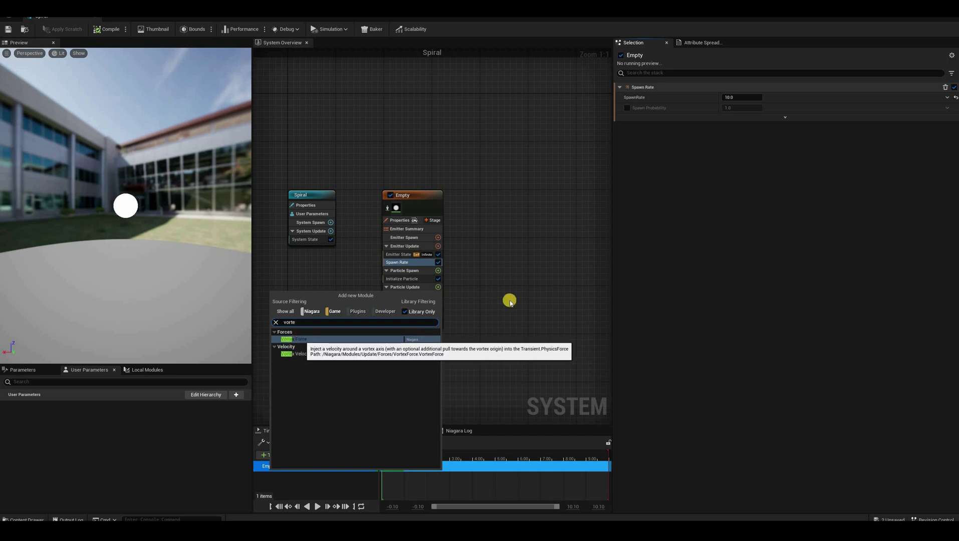
key(Return)
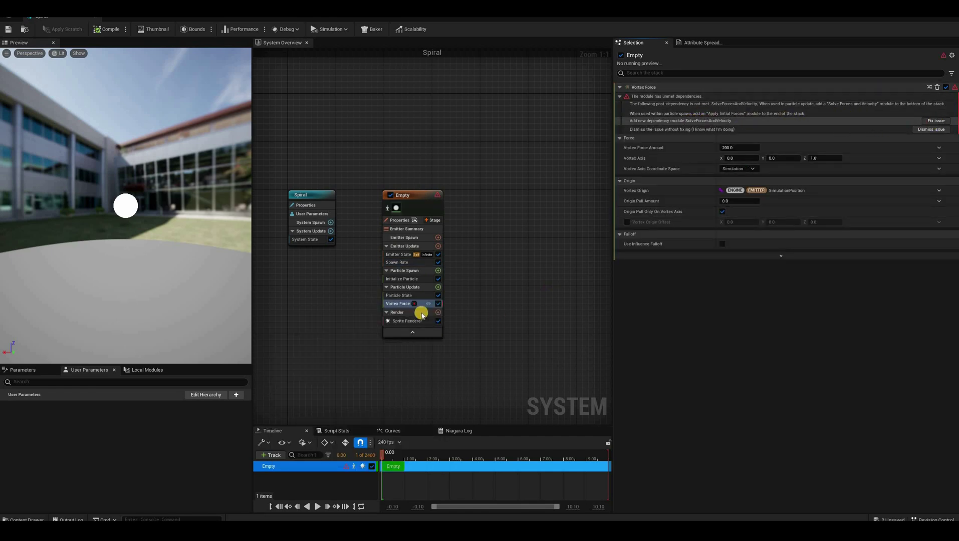
click(936, 121)
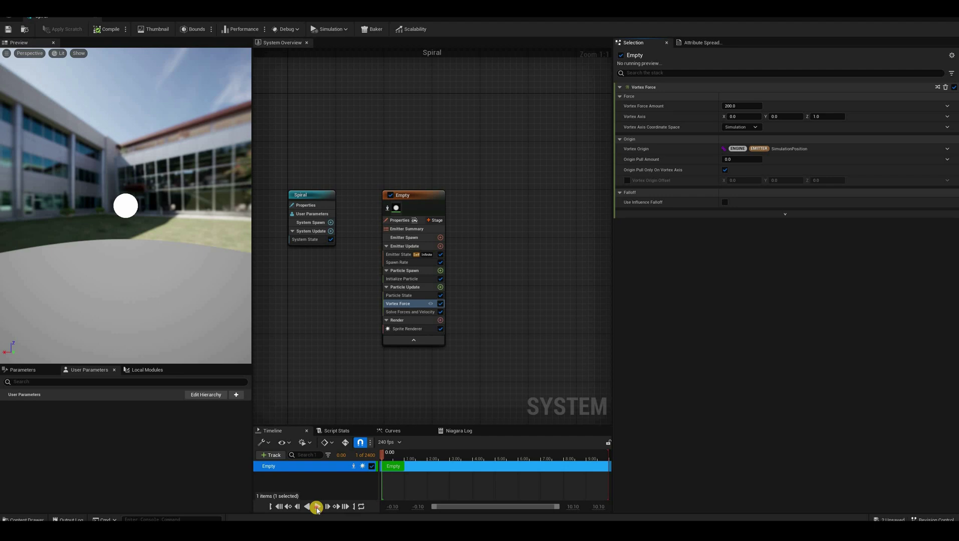
Set the Vortex Axis of the Vortex Force to X 1, Y 0, Z 0 and play the particle motion in the preview.
key(space)
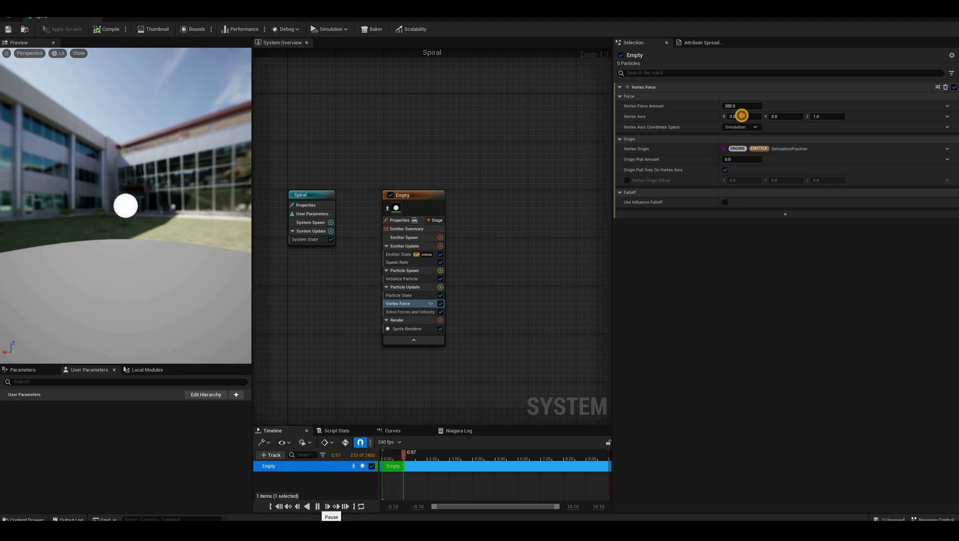
key(space)
click(741, 116)
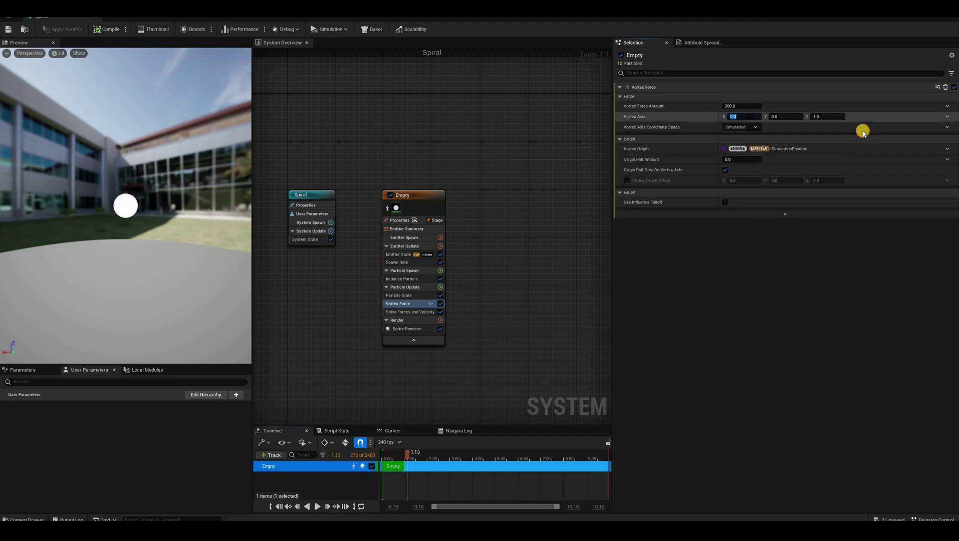
text(1)
key(Tab)
key(Tab)
text(0)
drag(215, 282, 171, 268)
key(space)
scroll(169, 268, down, 4)
scroll(118, 242, down, 3)
drag(119, 242, 175, 264)
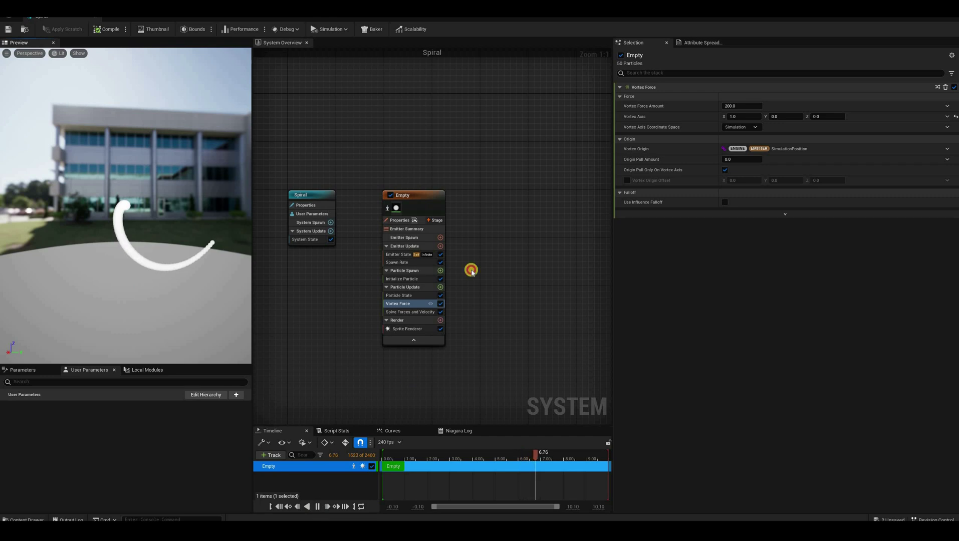
Set the Vortex Force Amount to 5000 and inspect the particle arc in the preview.
click(409, 311)
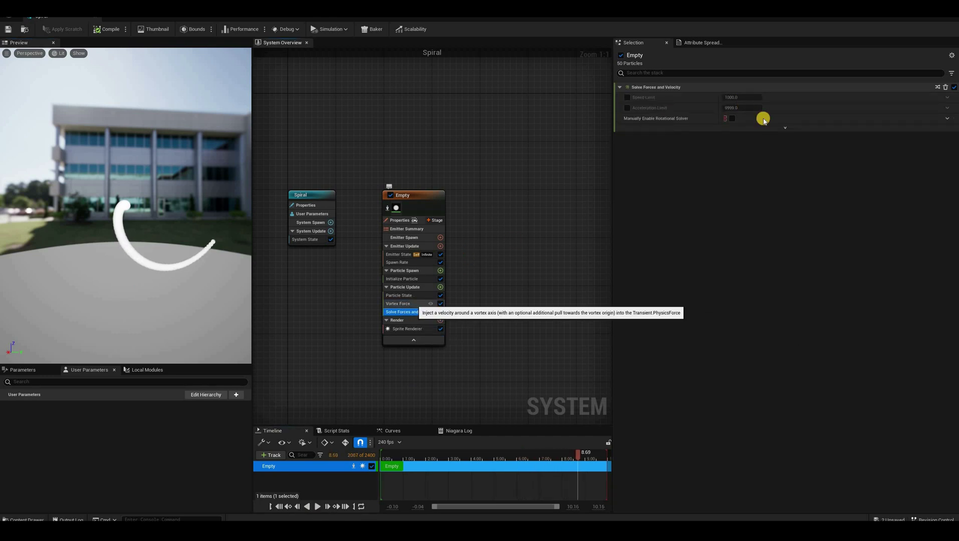
key(Up)
key(Tab)
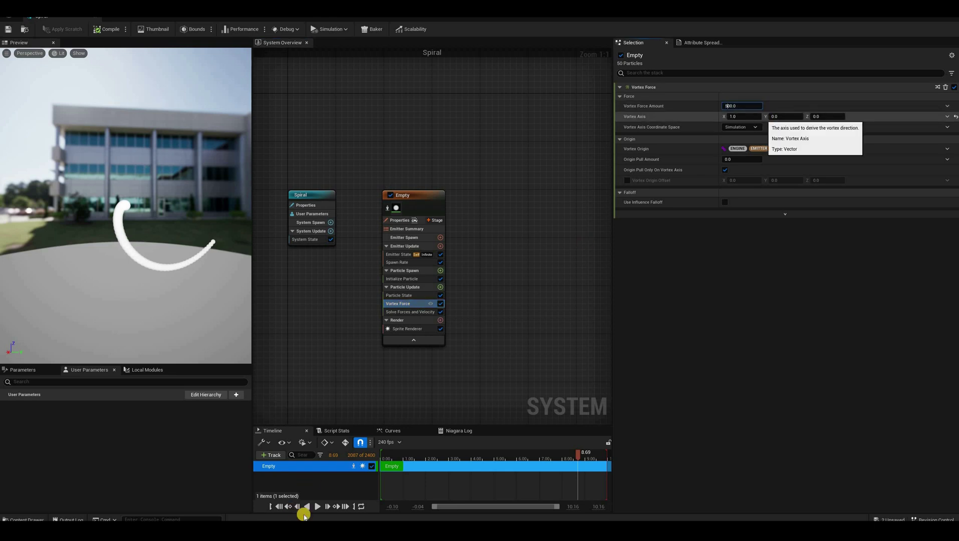
text(5000.0)
key(Return)
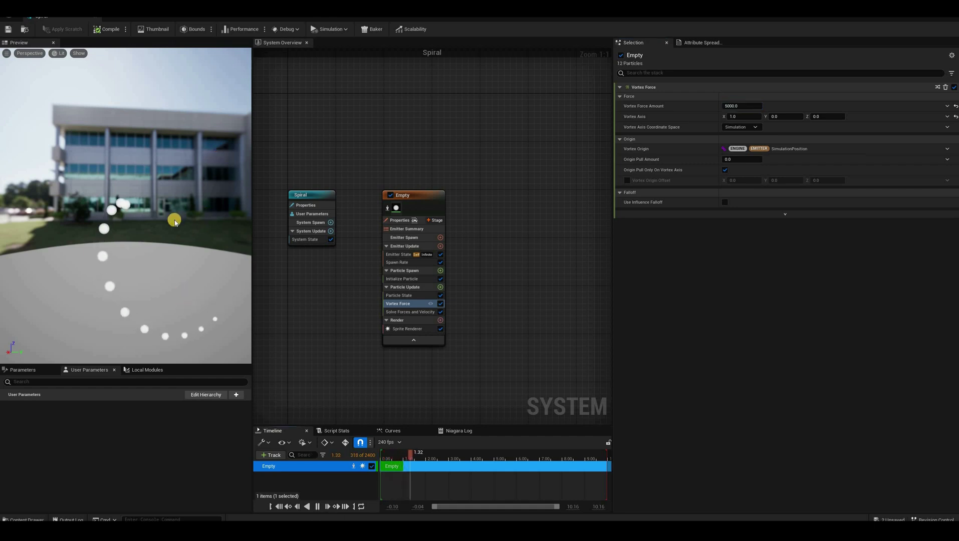
drag(192, 201, 152, 132)
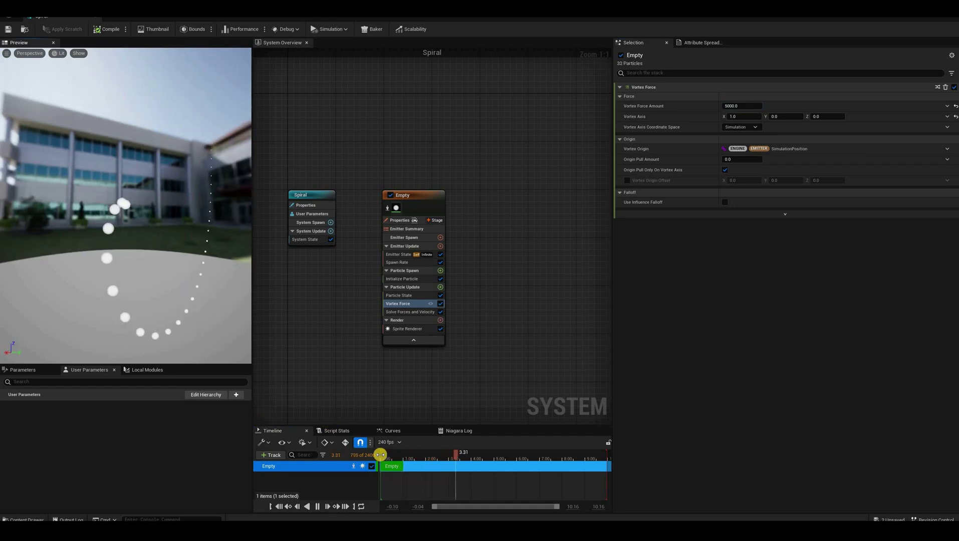
drag(200, 220, 155, 151)
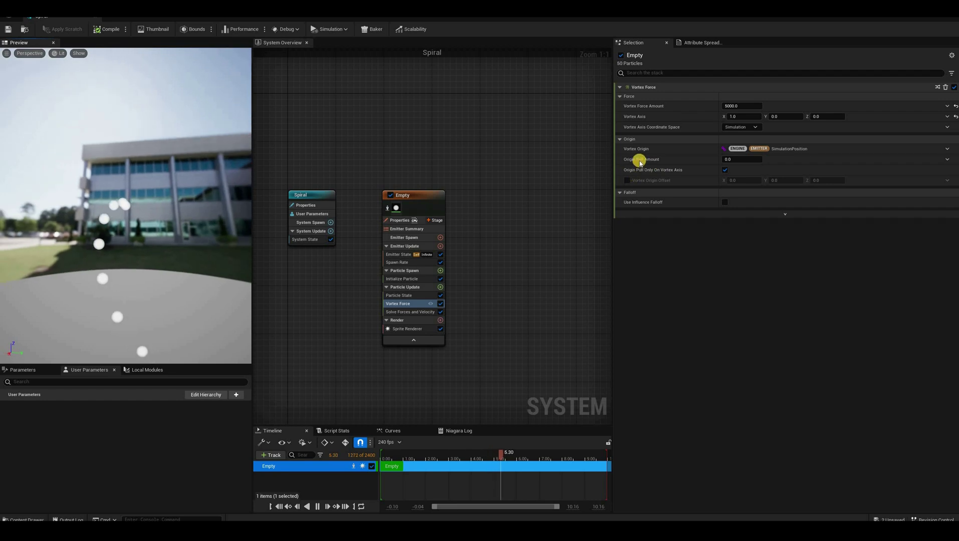
Try an Origin Pull Amount of 10000 on the Vortex Force and play the preview to check the motion.
click(317, 506)
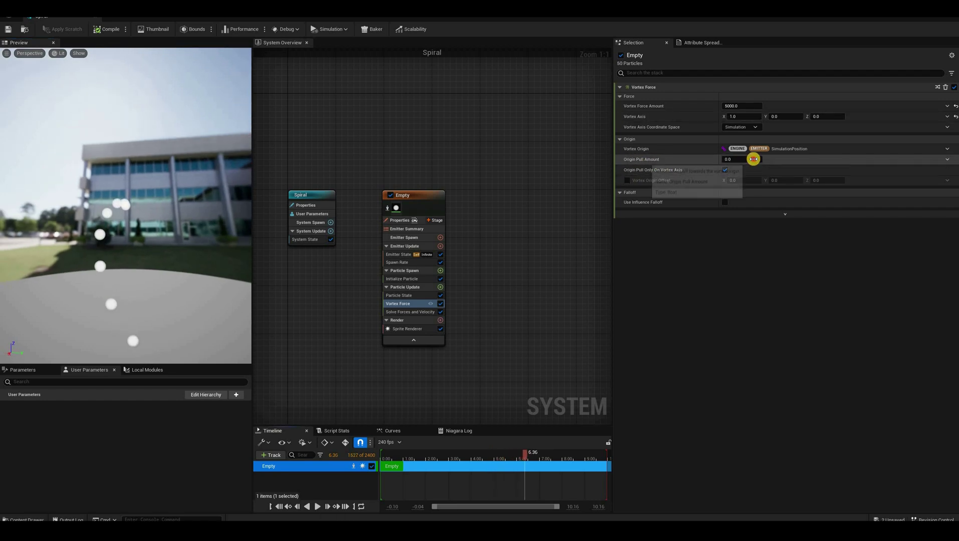
click(754, 159)
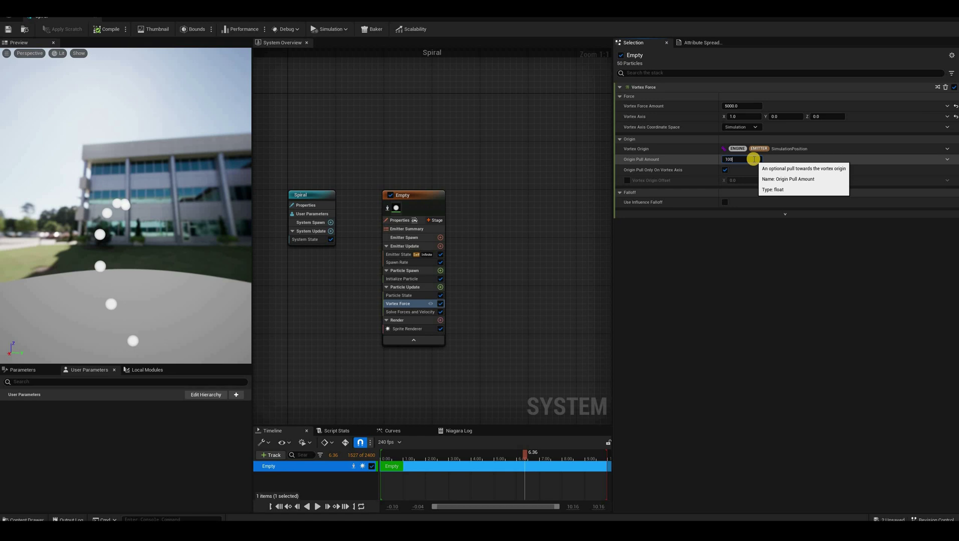
text(10000)
key(Return)
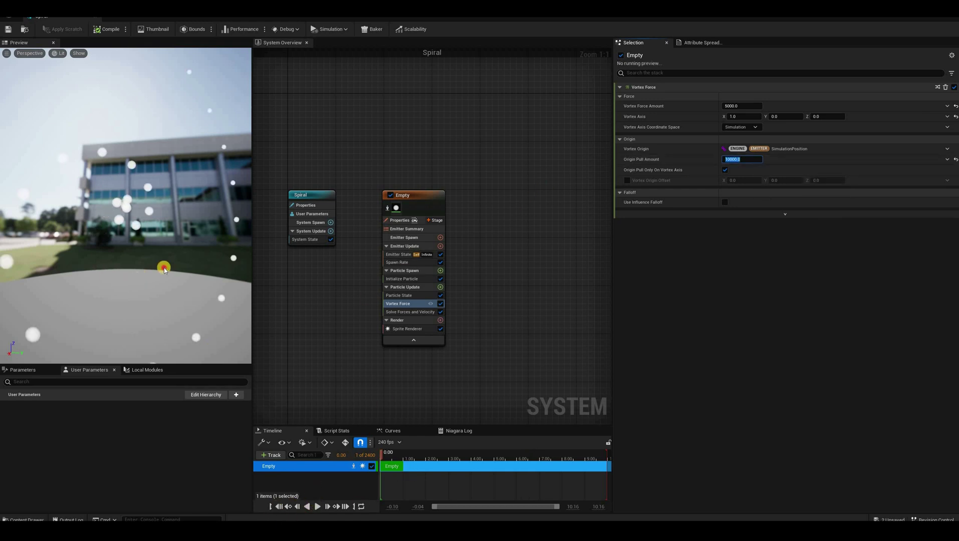
key(space)
drag(211, 261, 280, 271)
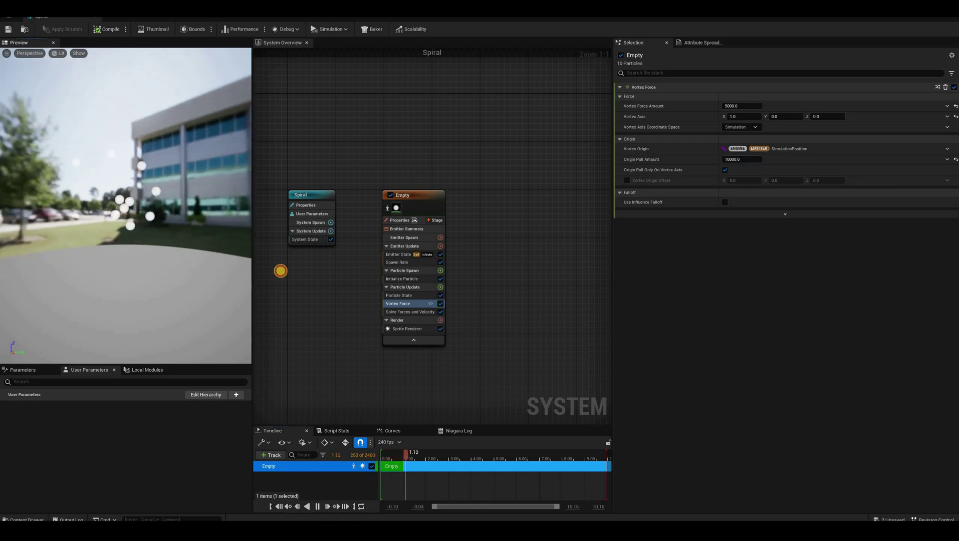
drag(101, 265, 328, 239)
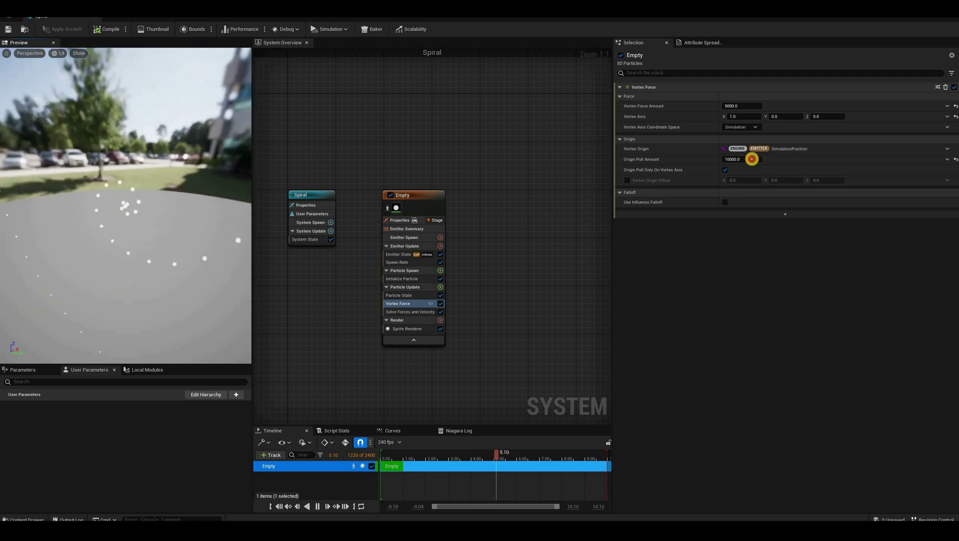
Try a stronger Origin Pull Amount of 50000 on the Vortex Force and check the preview.
click(752, 159)
text(50000)
key(Return)
drag(175, 249, 122, 187)
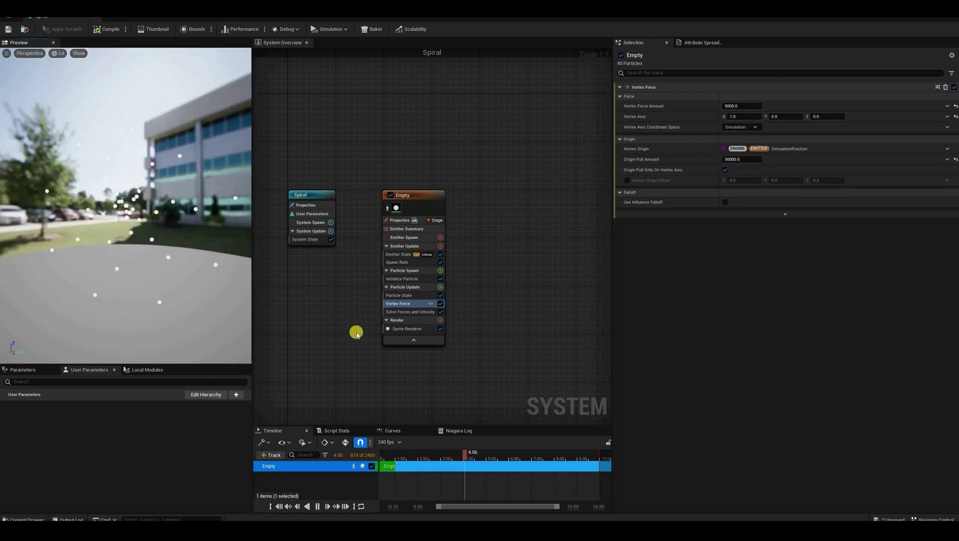
Set the Origin Pull Amount of the Vortex Force to 5000.
click(749, 159)
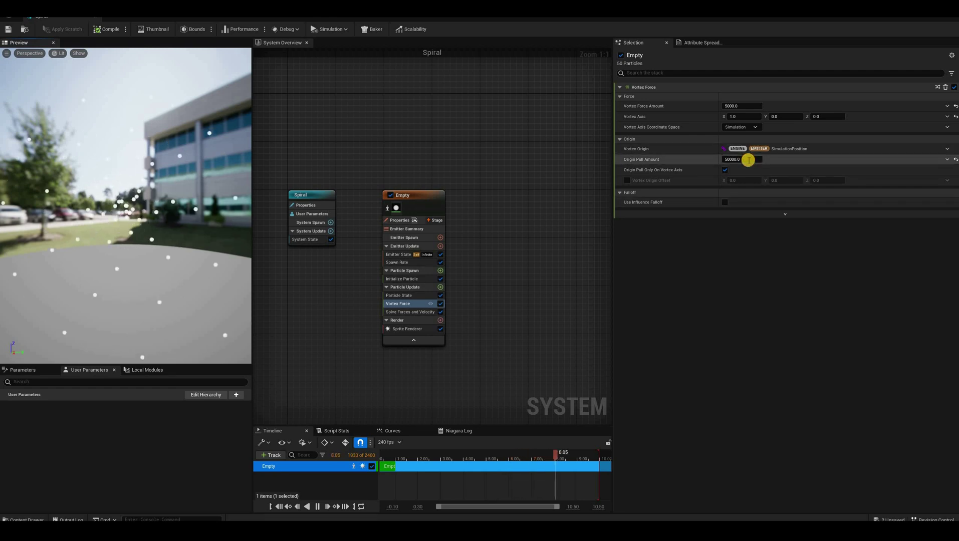
text(5000)
key(Return)
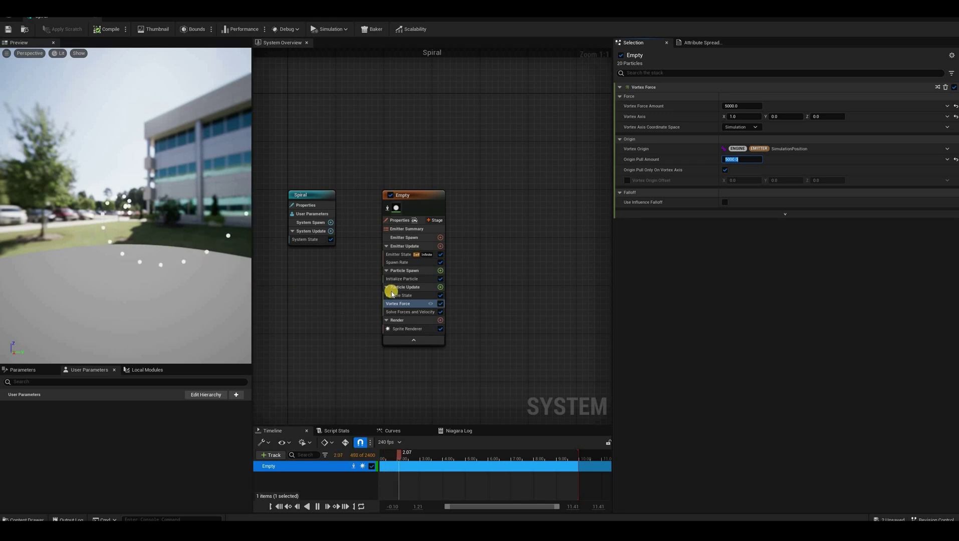
Add an Add Velocity module to Particle Spawn with a linear velocity of X 100, Y 0, Z 0.
click(440, 271)
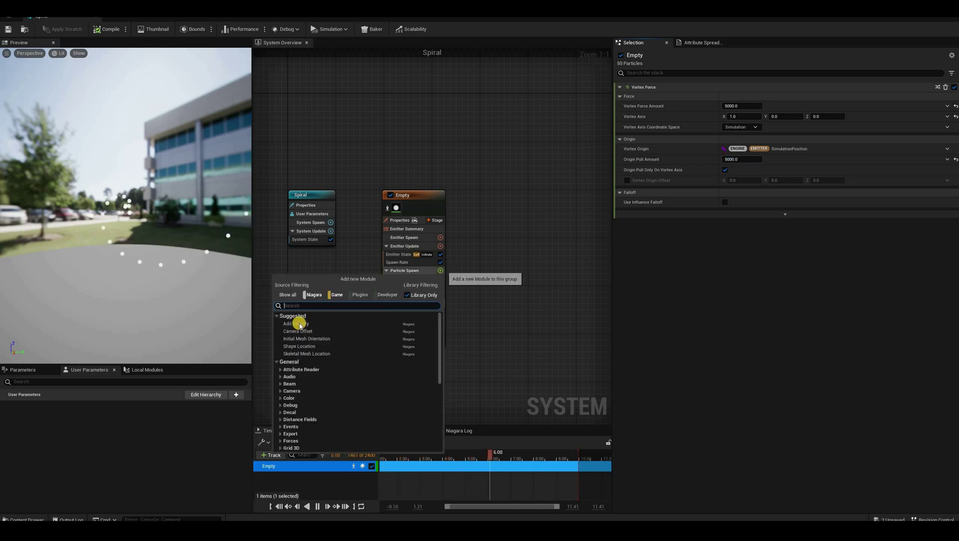
key(Return)
click(745, 109)
text(100)
key(Tab)
key(Tab)
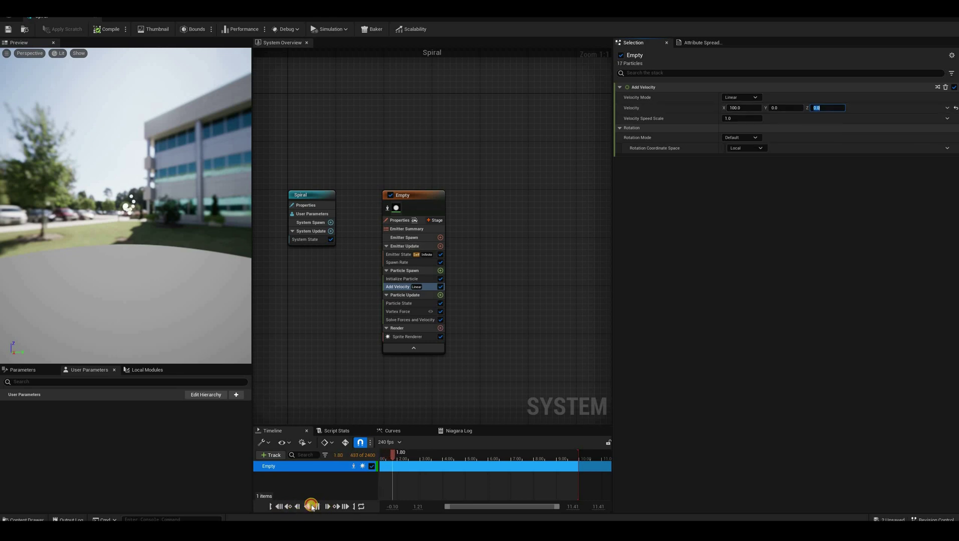
Play the preview and orbit around the particles to examine the motion from the added velocity.
click(317, 507)
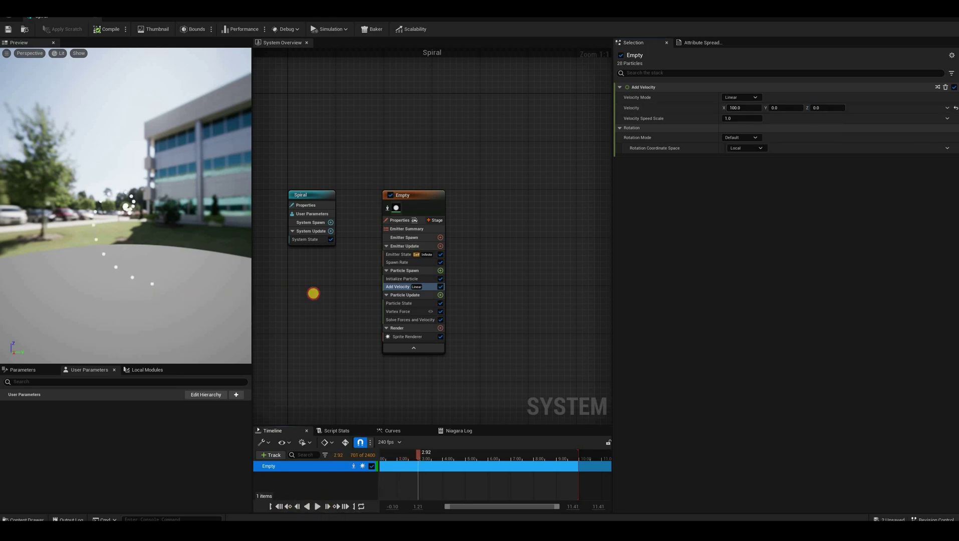
key(space)
drag(113, 263, 117, 156)
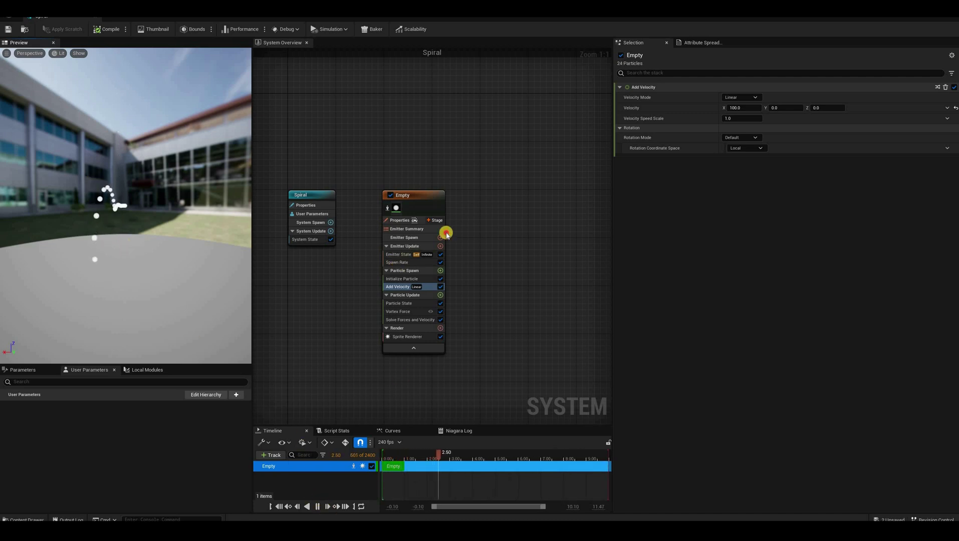
click(318, 506)
Set the emitter's Spawn Rate to 50, check the denser particle stream in the preview and save the system.
click(414, 263)
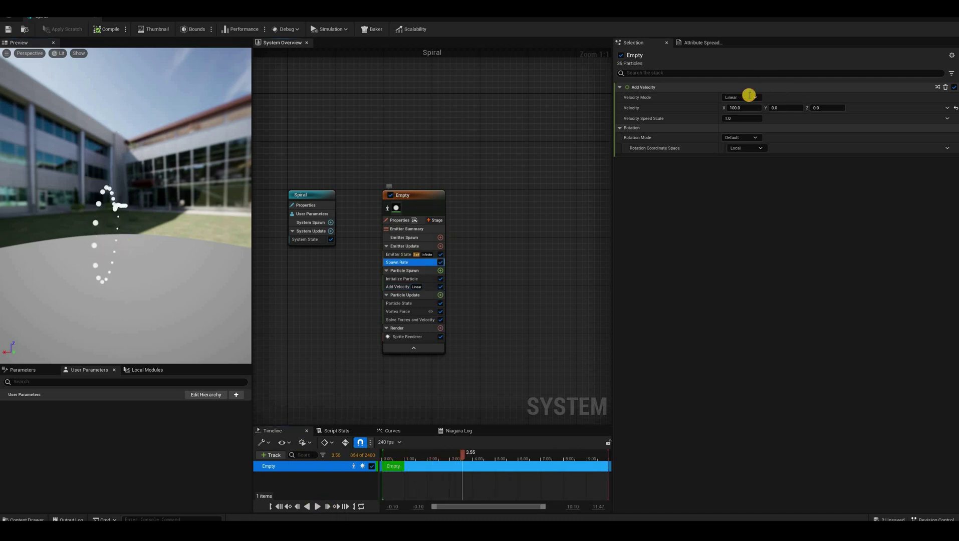
click(746, 97)
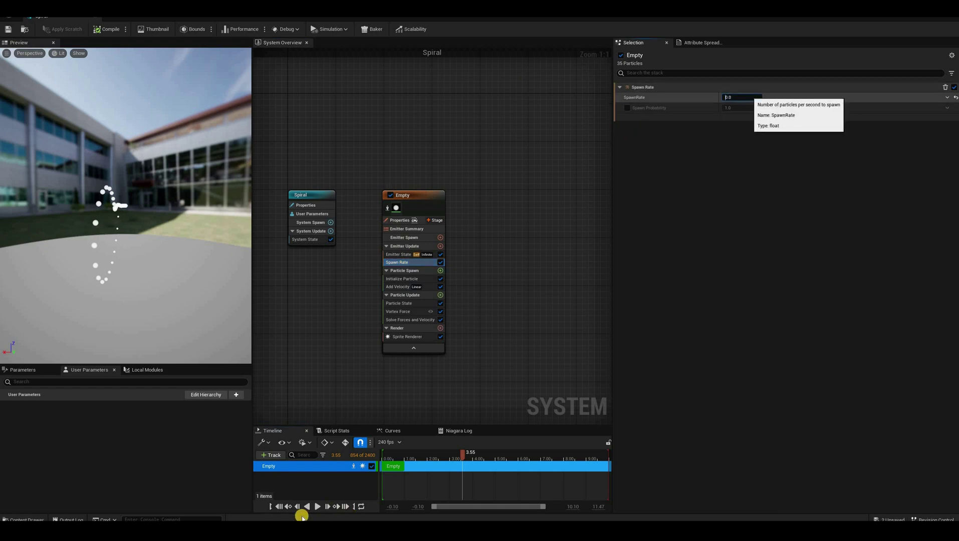
text(50.0)
key(Return)
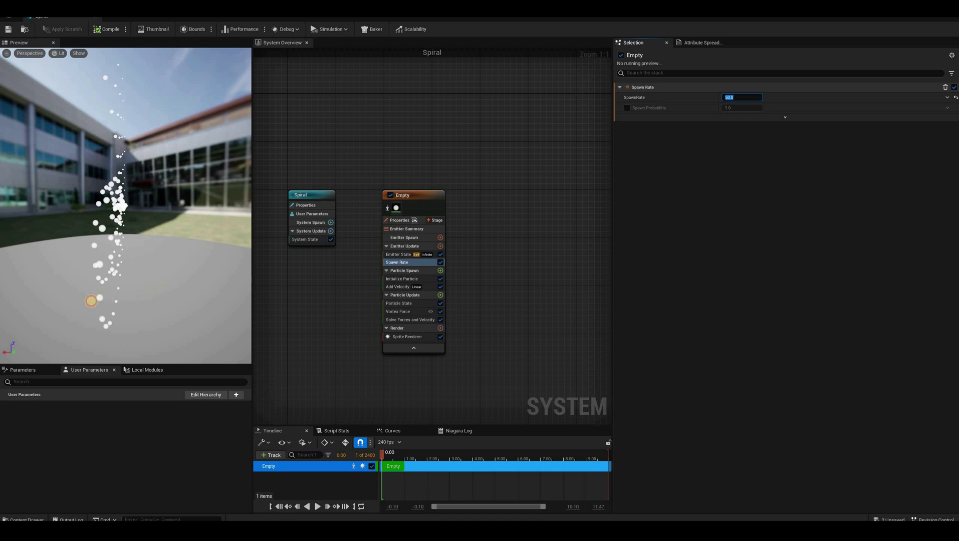
click(90, 301)
drag(122, 172, 124, 147)
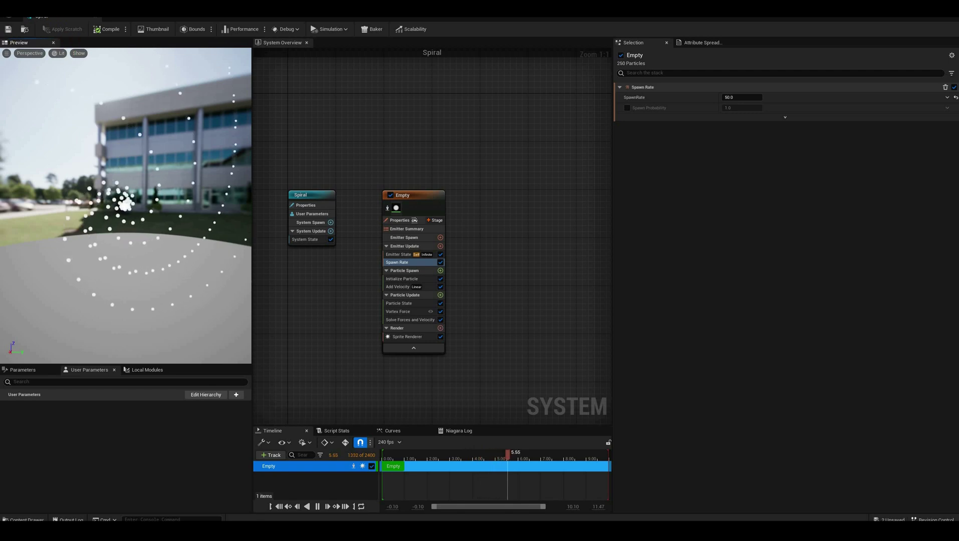
click(8, 34)
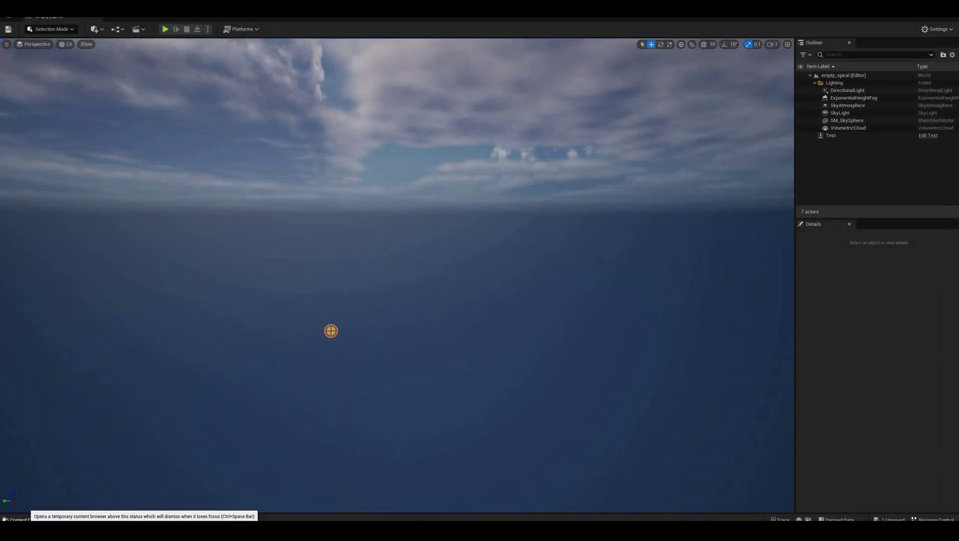
Place the Spiral system in the level, move it around to test how the particles follow, and delete it again.
key(ctrl+space)
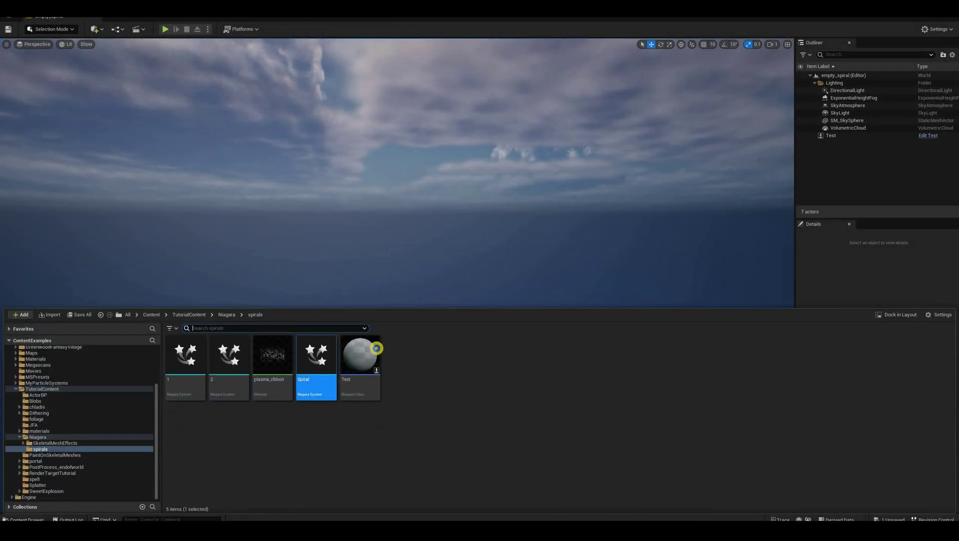
drag(316, 371, 323, 328)
right_drag(385, 354, 316, 249)
key(s)
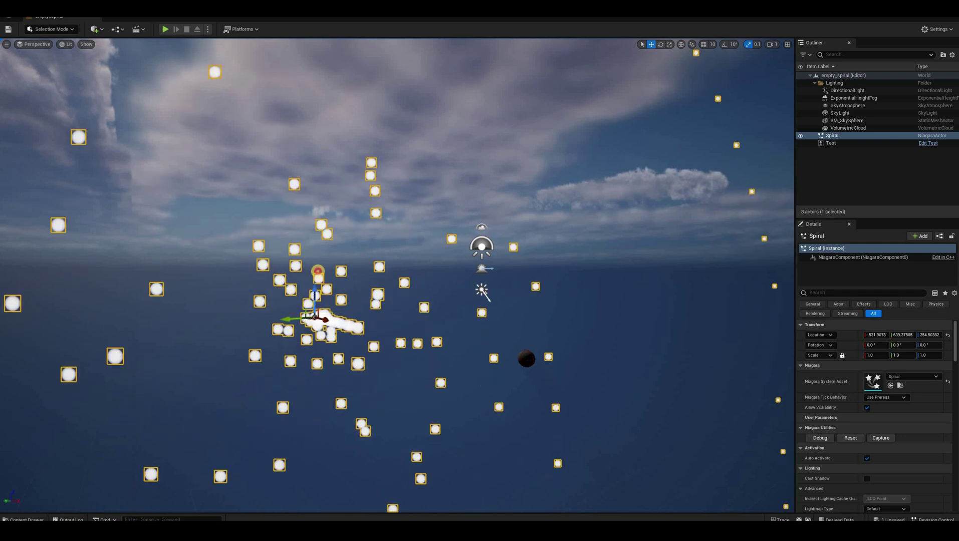
drag(315, 296, 287, 277)
drag(284, 311, 325, 369)
key(Delete)
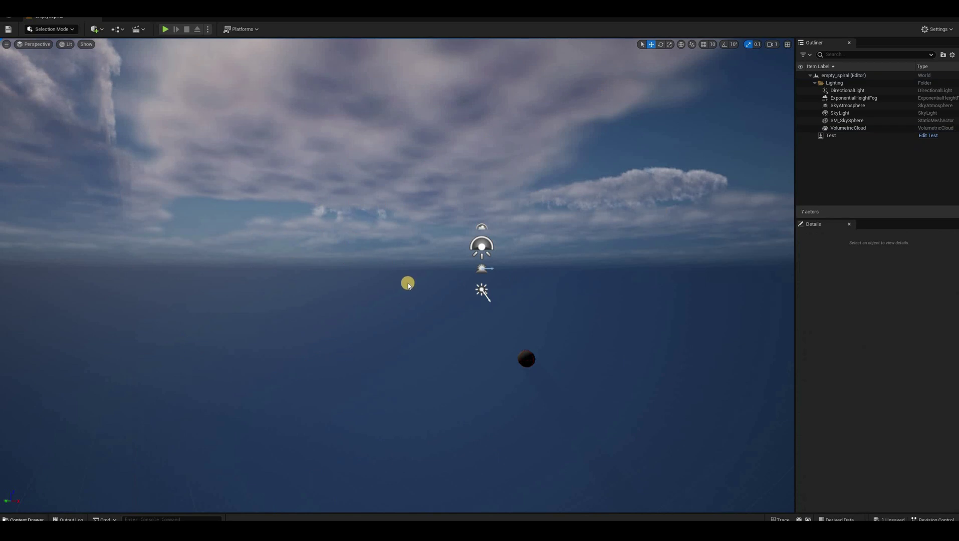
Reopen the Spiral system, pause its preview and examine the particle pattern from several angles.
key(ctrl+space)
double_click(318, 374)
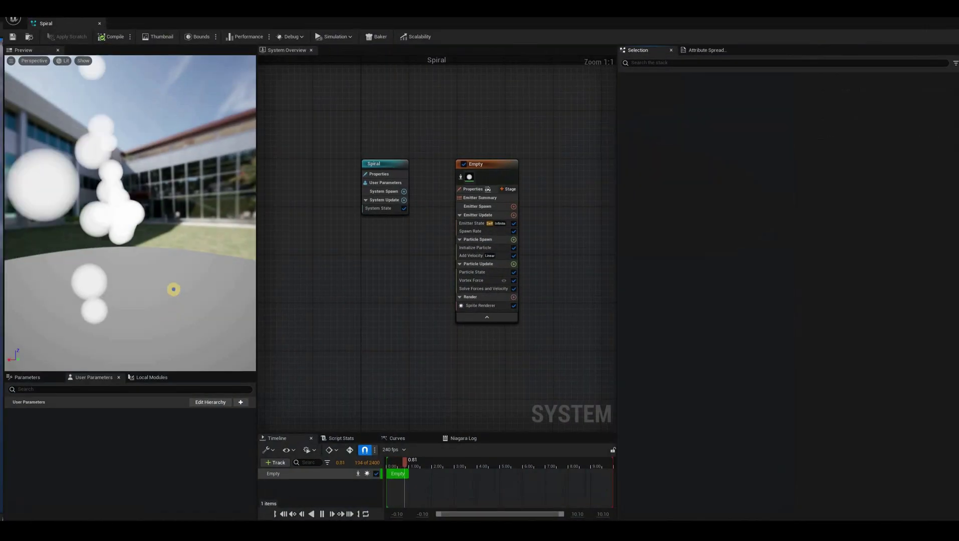
click(322, 515)
drag(106, 192, 190, 146)
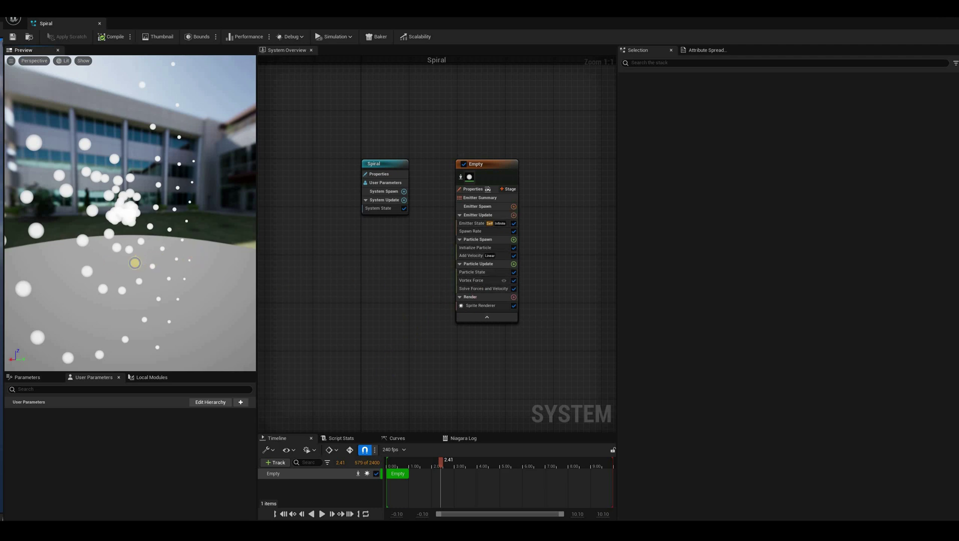
drag(69, 257, 81, 216)
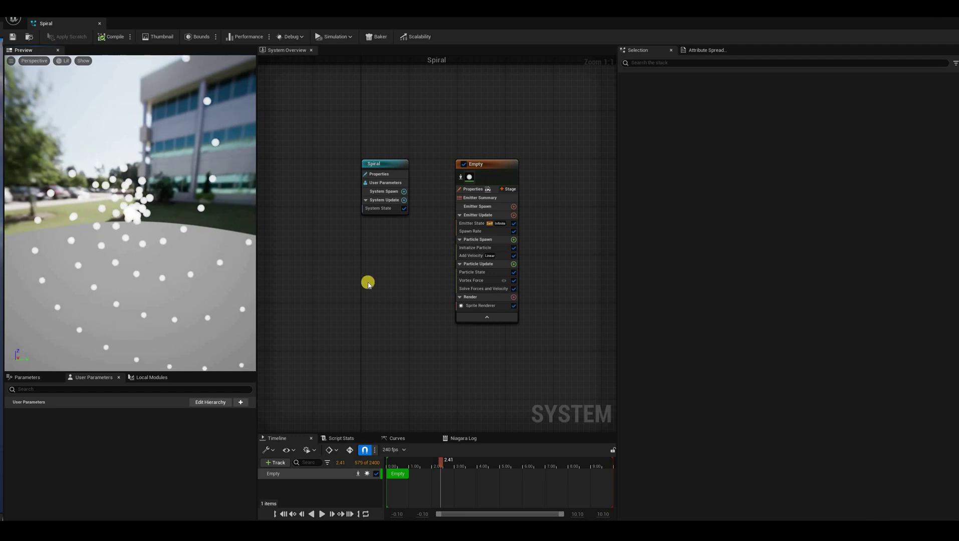
drag(88, 271, 120, 273)
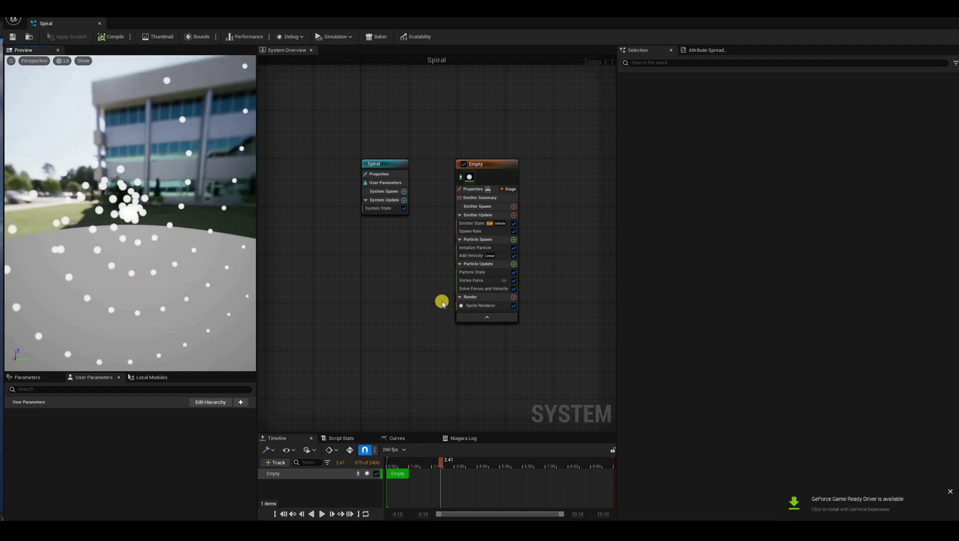
Delete the Vortex Force module and set the X velocity of Add Velocity to 500, checking the motion in the preview.
click(488, 281)
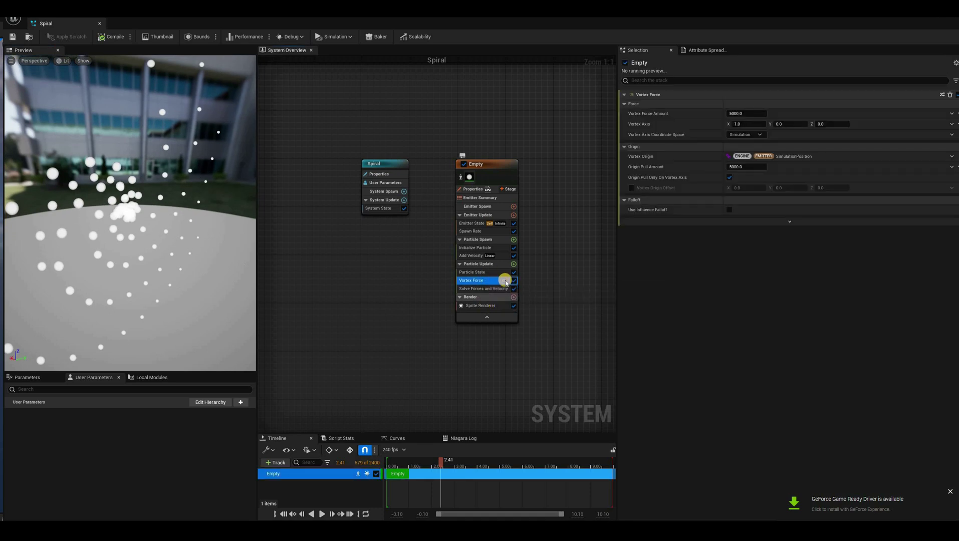
key(Delete)
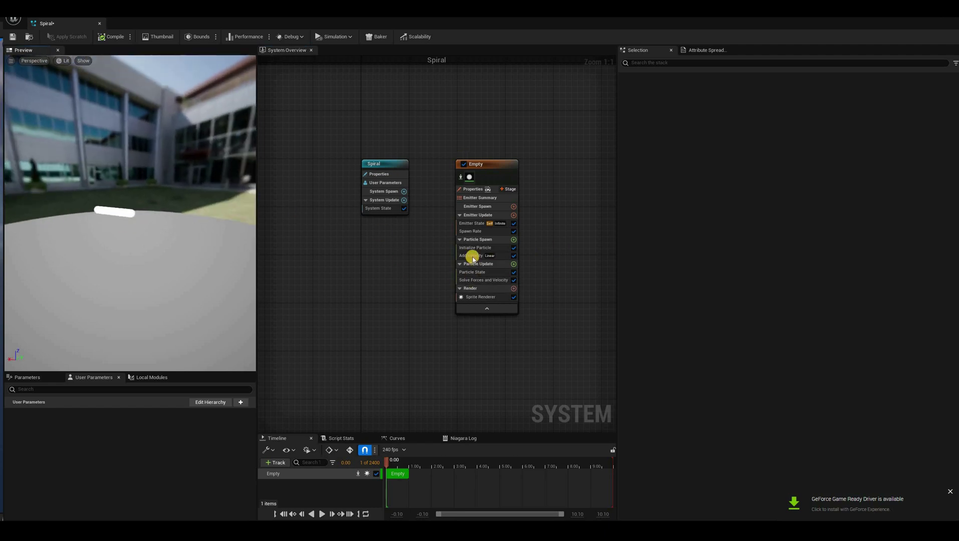
click(754, 115)
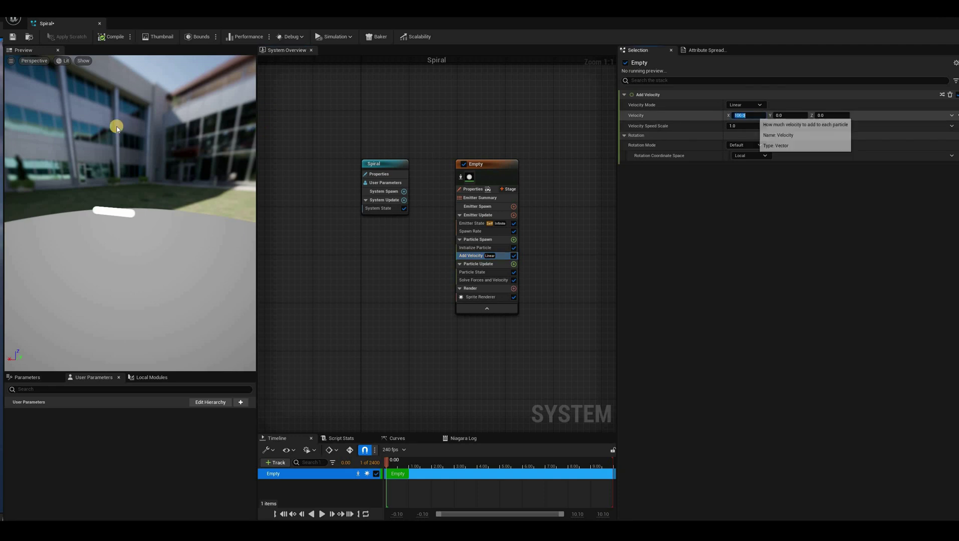
click(100, 255)
text(500)
key(Return)
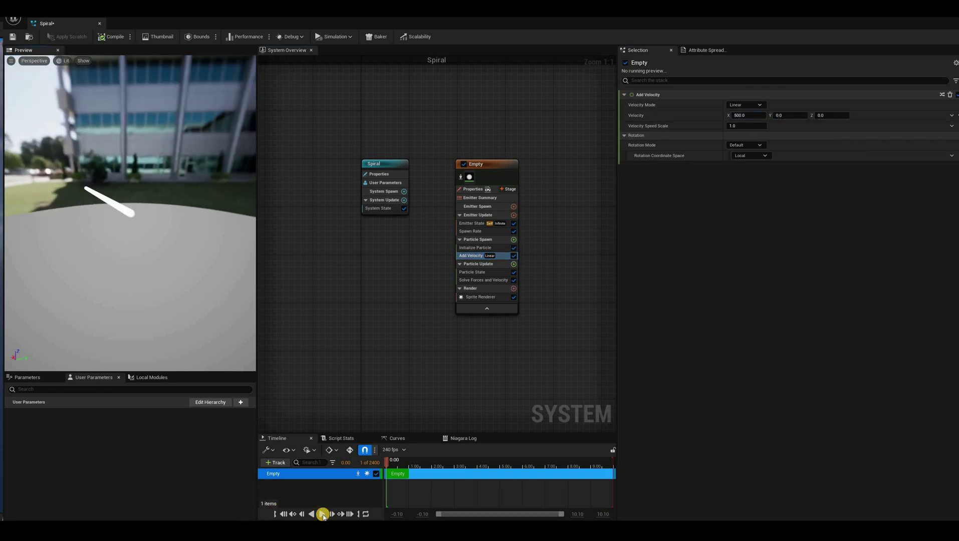
click(322, 515)
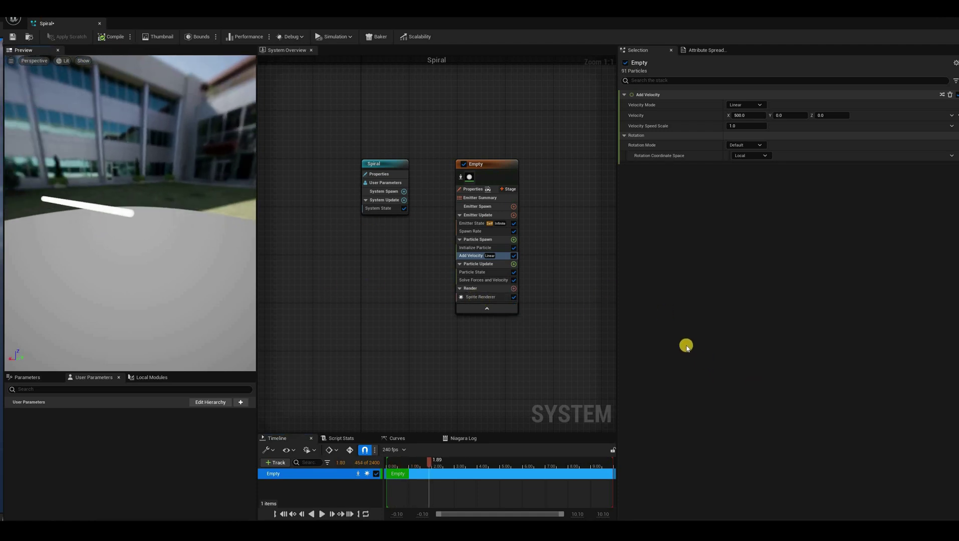
Expand the Sprite Renderer's bindings and add a module that sets a new or existing parameter directly to Particle Update.
click(480, 298)
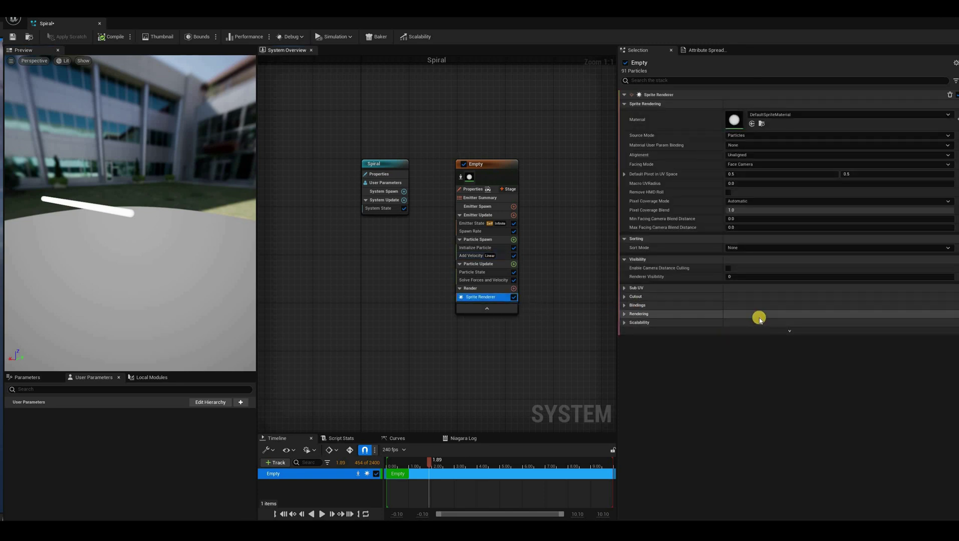
click(738, 307)
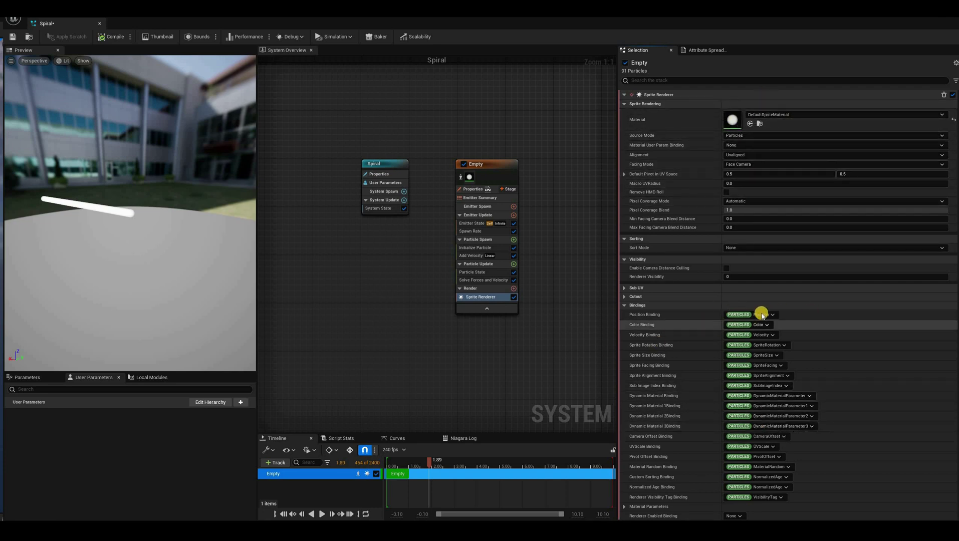
click(514, 264)
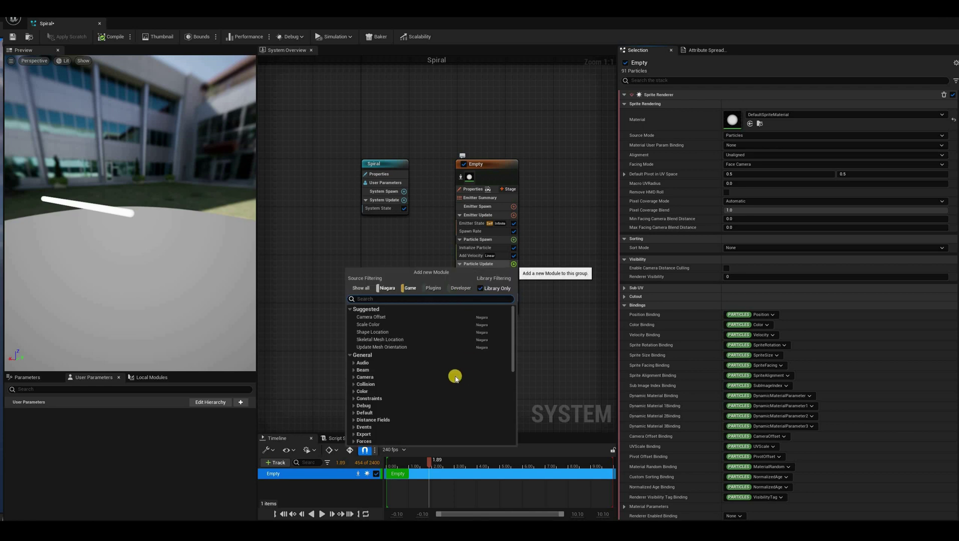
text(set)
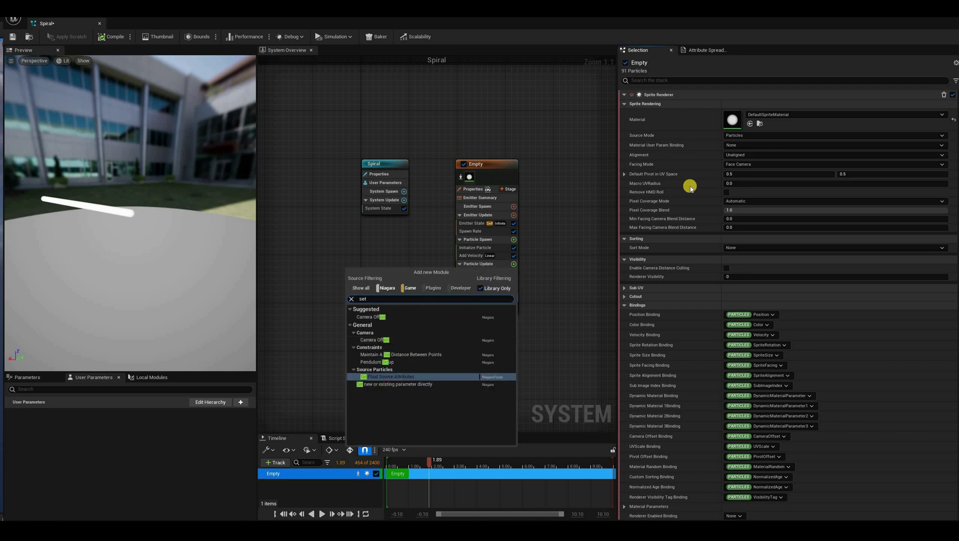
key(Return)
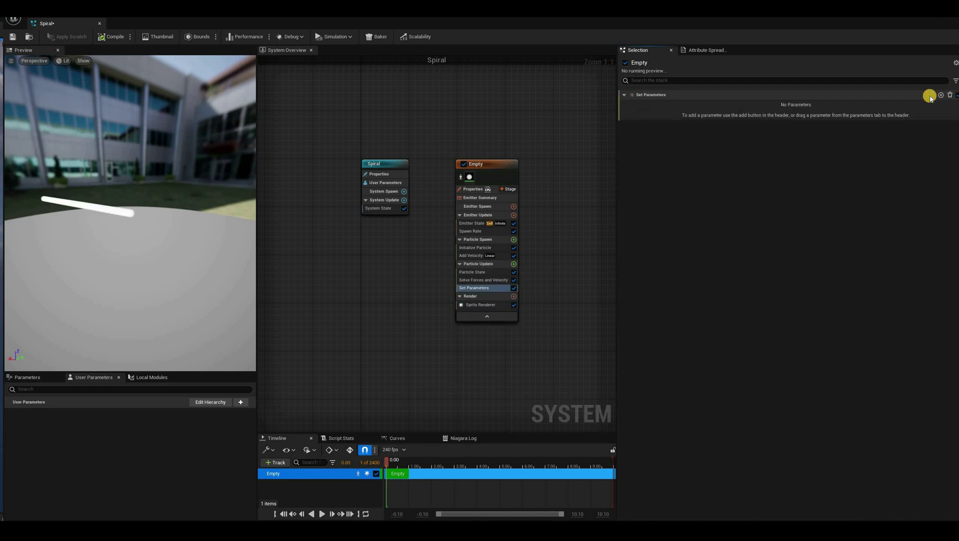
Add a position parameter to the Set Parameters module and rename it NewPosition.
click(931, 97)
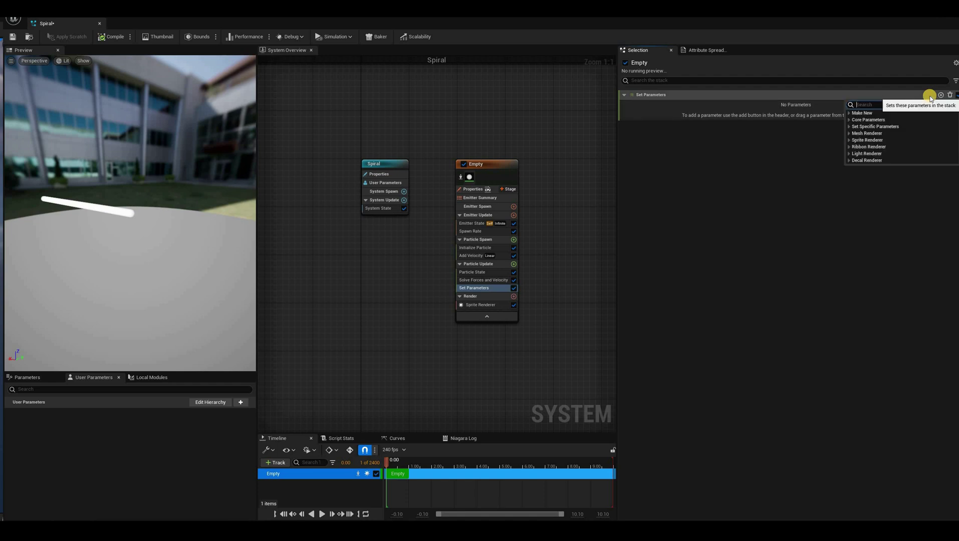
text(pos)
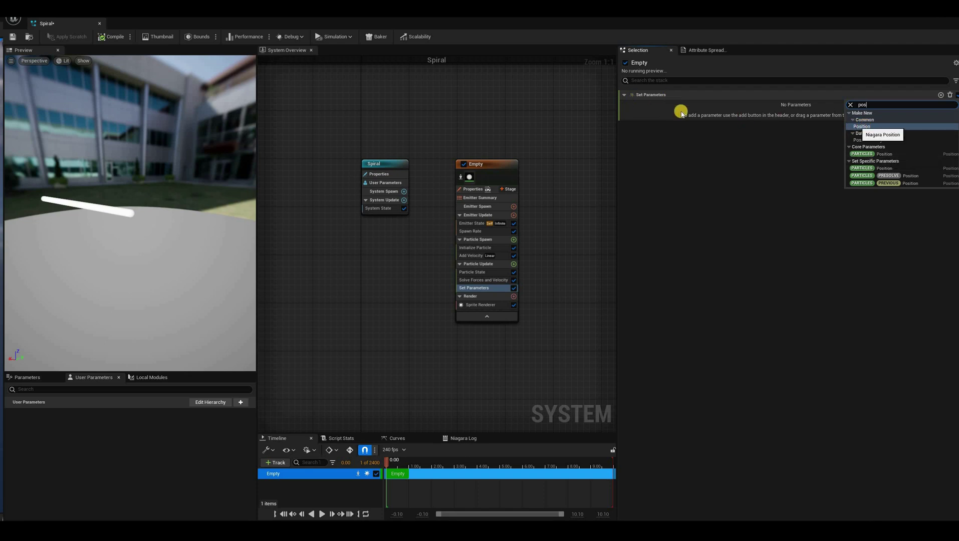
key(Return)
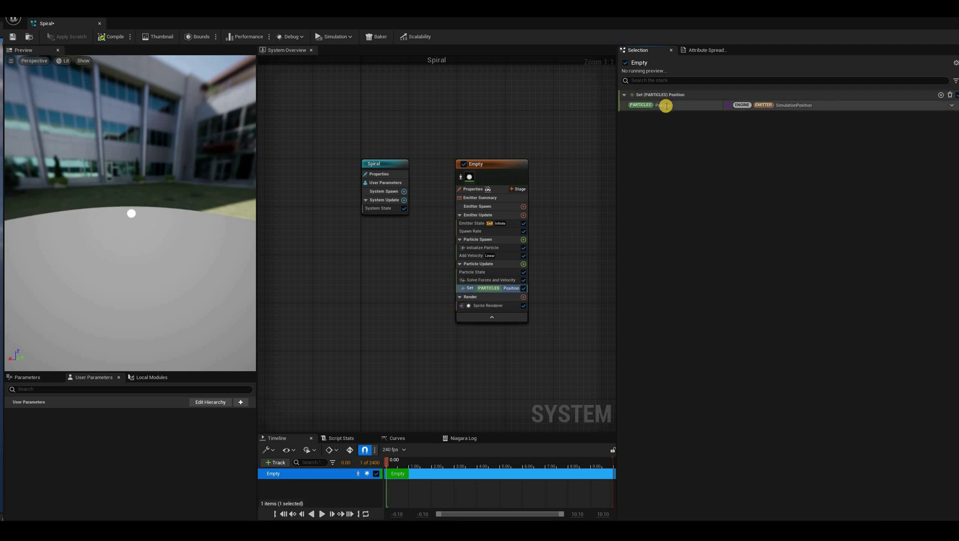
right_click(701, 116)
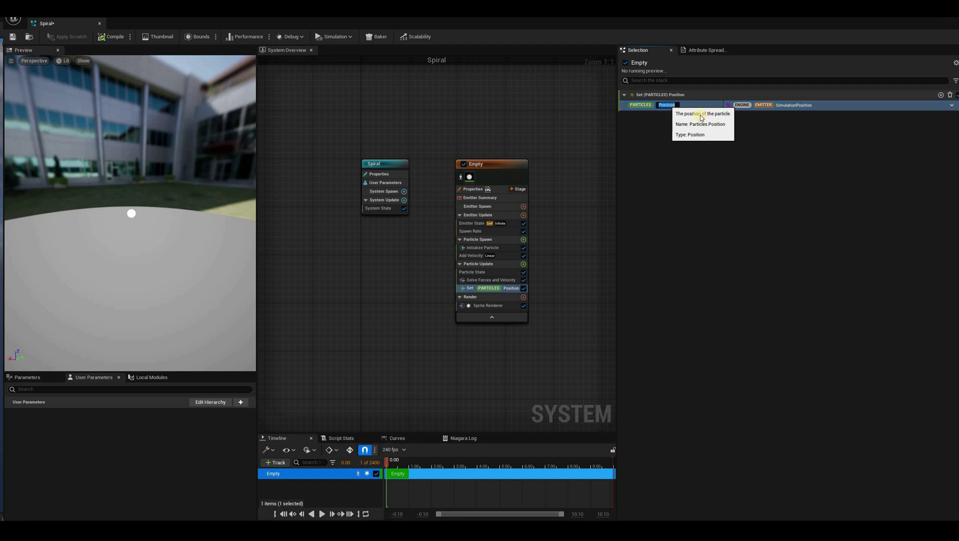
click(700, 115)
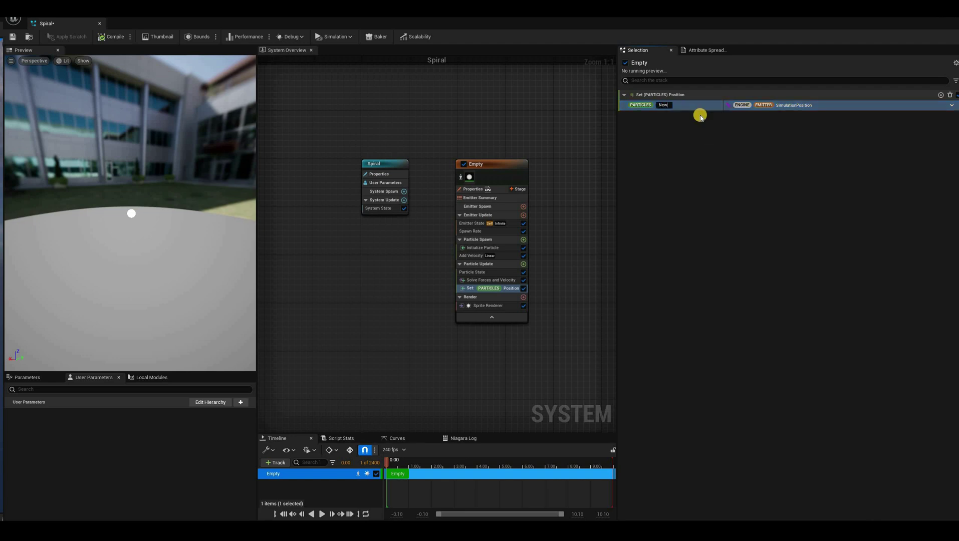
Set NewPosition to Add Vector to Position and link its Position input to Particles Position.
click(951, 106)
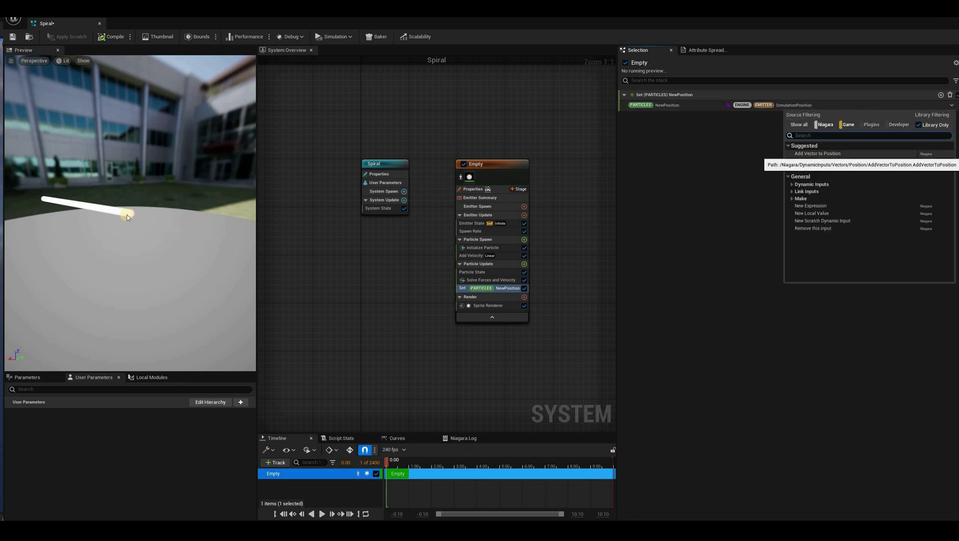
click(818, 154)
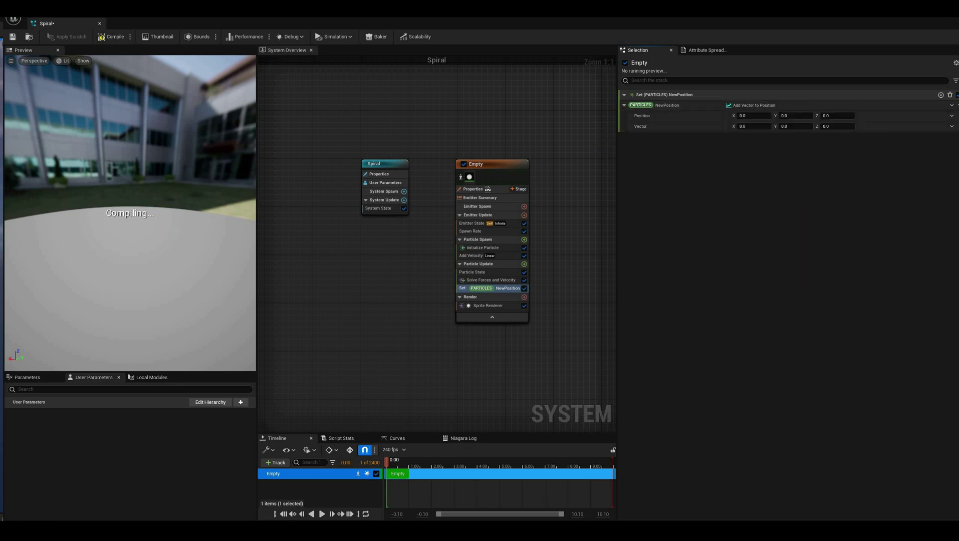
click(952, 116)
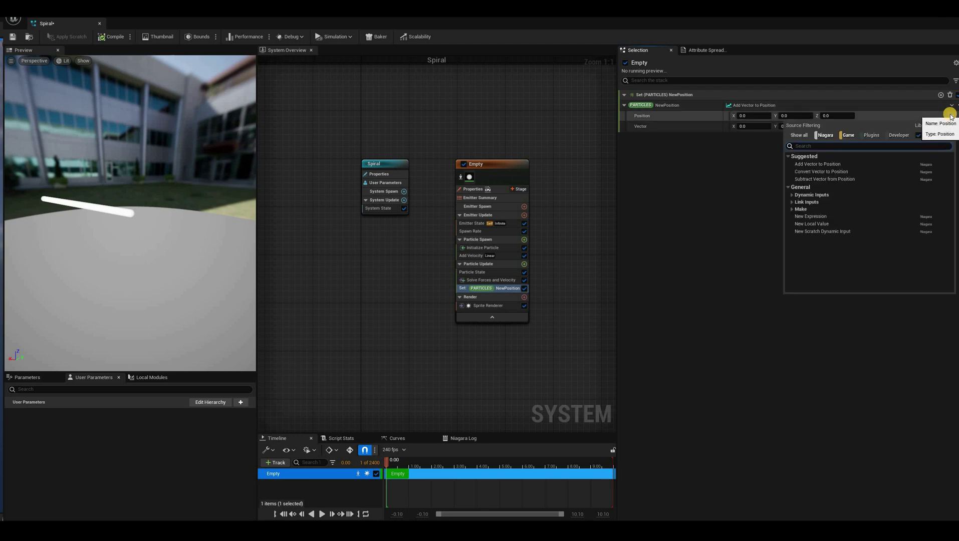
text(pos)
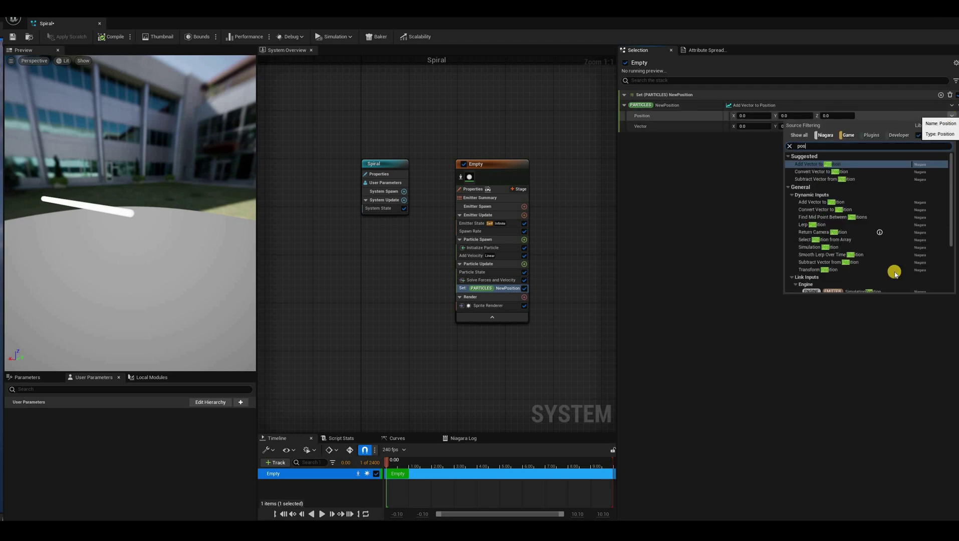
text(it)
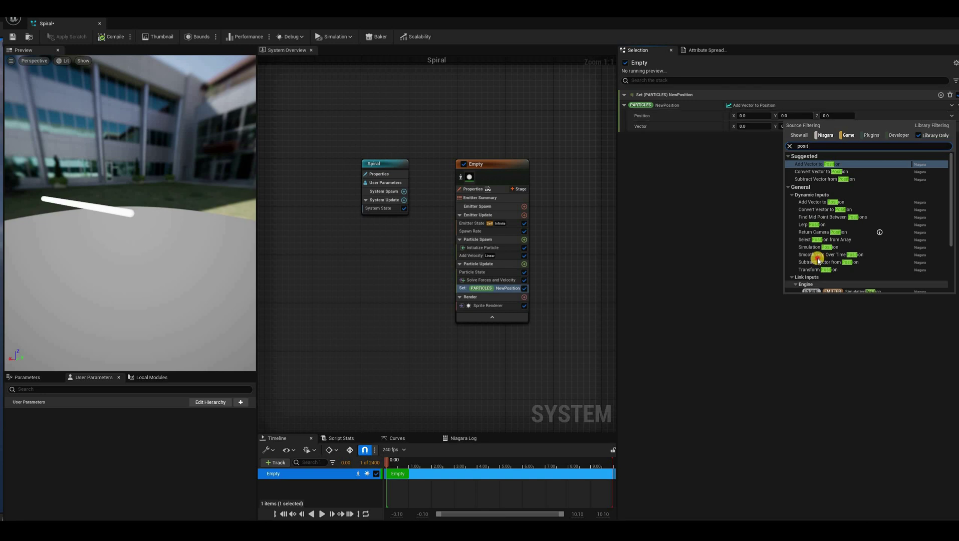
scroll(842, 241, down, 3)
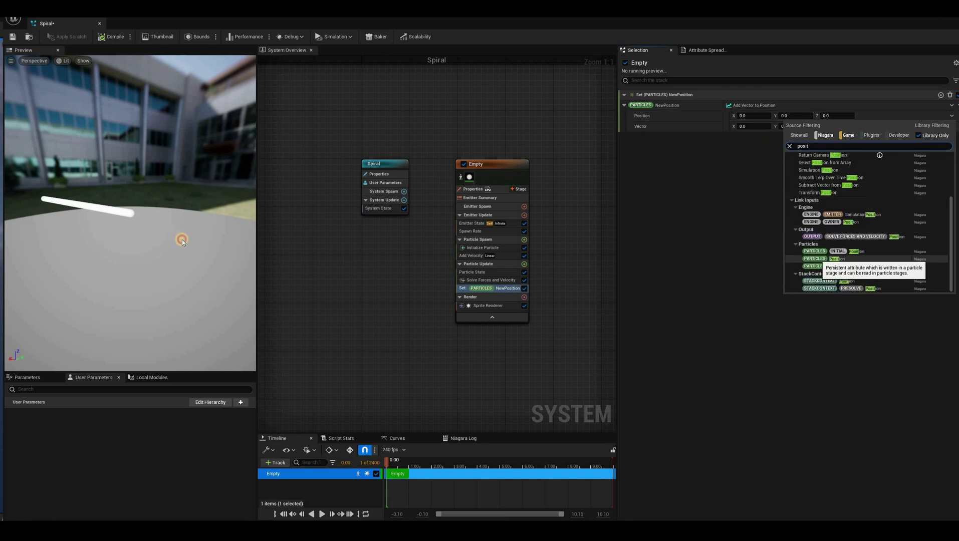
key(Return)
drag(113, 213, 145, 117)
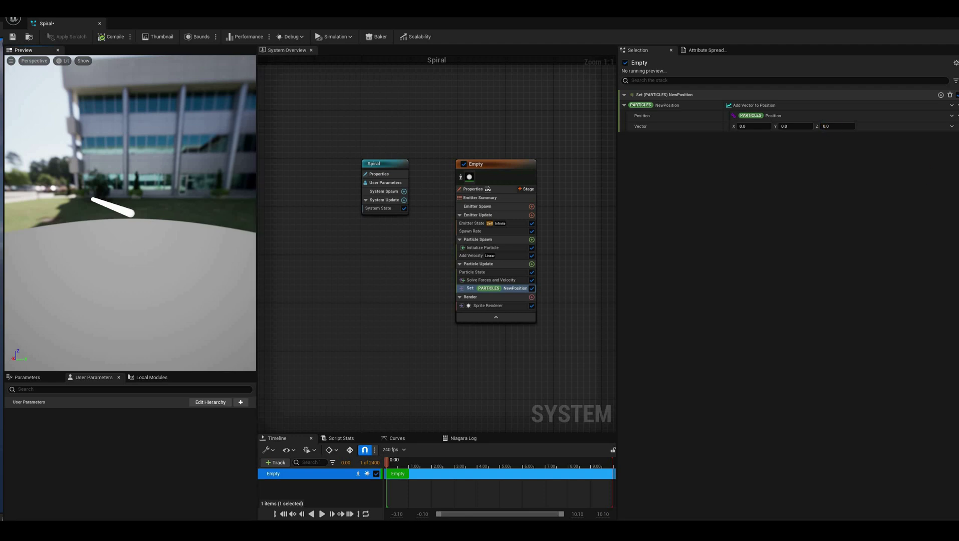
Set the added vector's Z to 50 and change the Sprite Renderer's Position Binding to Particles NewPosition.
click(828, 126)
click(504, 306)
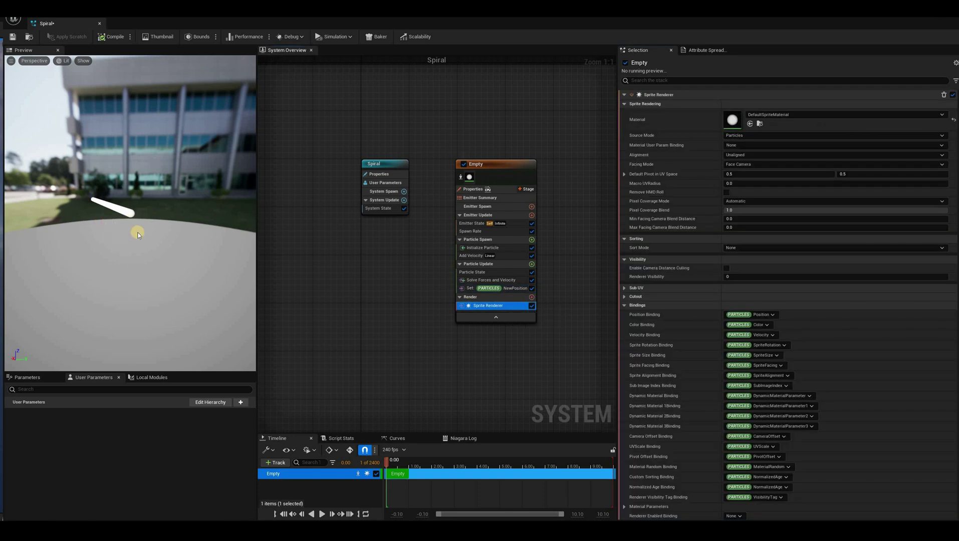
drag(102, 222, 137, 233)
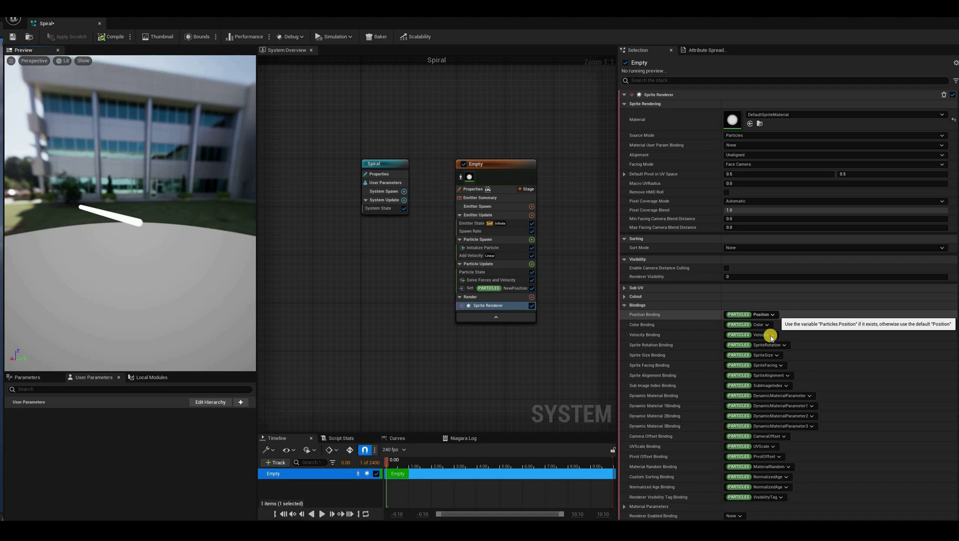
click(770, 335)
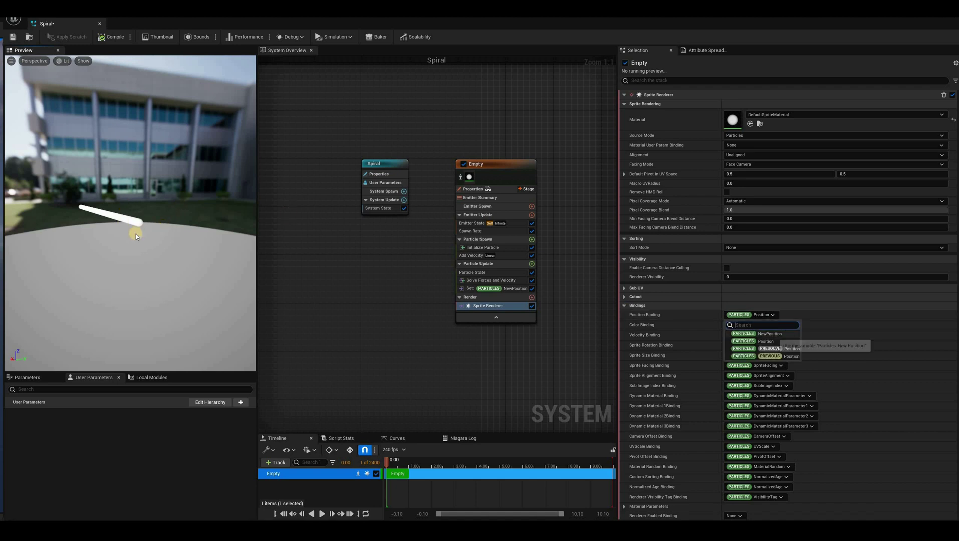
key(Return)
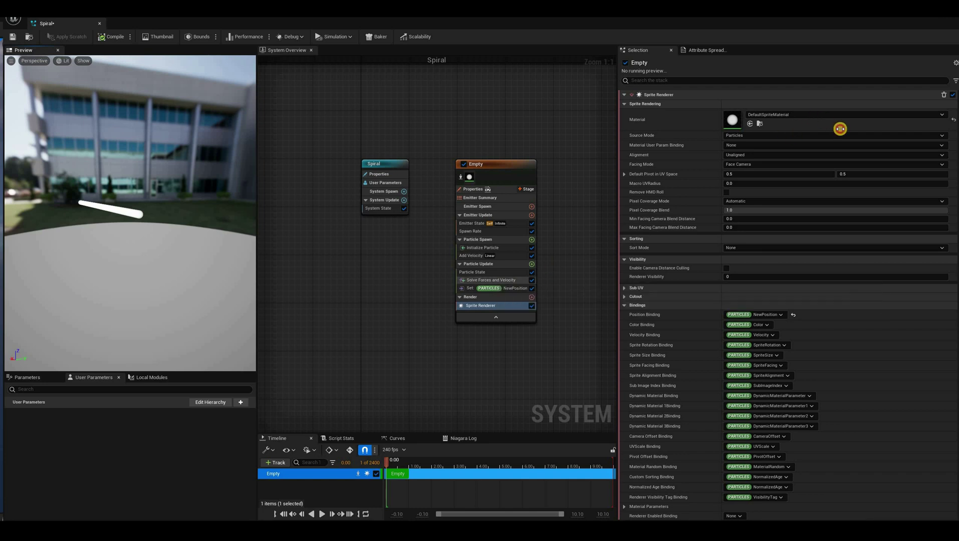
Set the Z value of NewPosition's added vector to 100 and play the preview to check the offset.
click(511, 288)
click(840, 127)
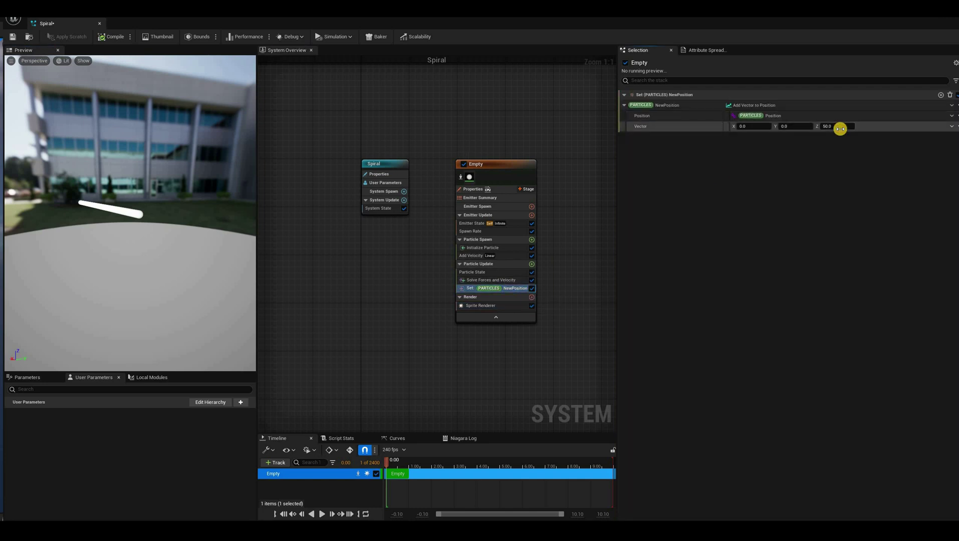
key(Return)
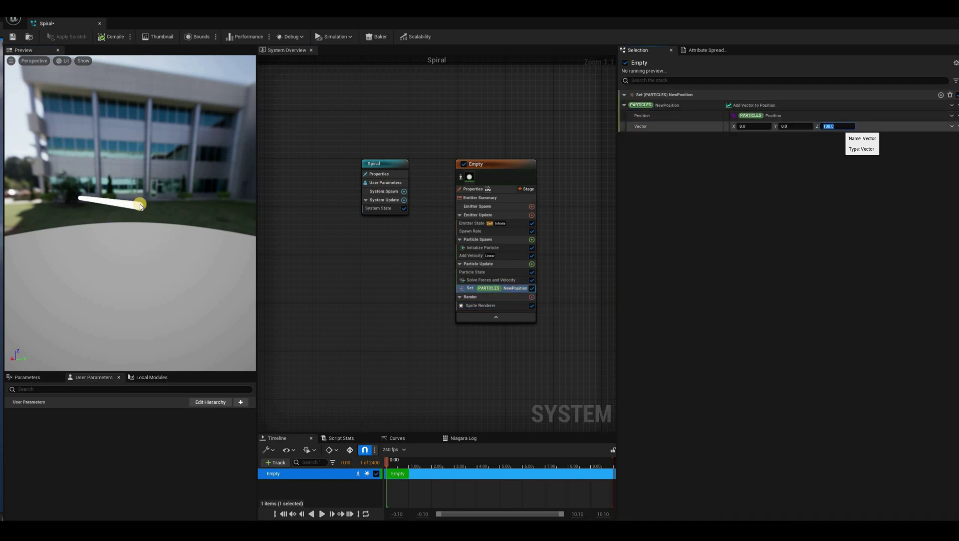
click(323, 515)
key(space)
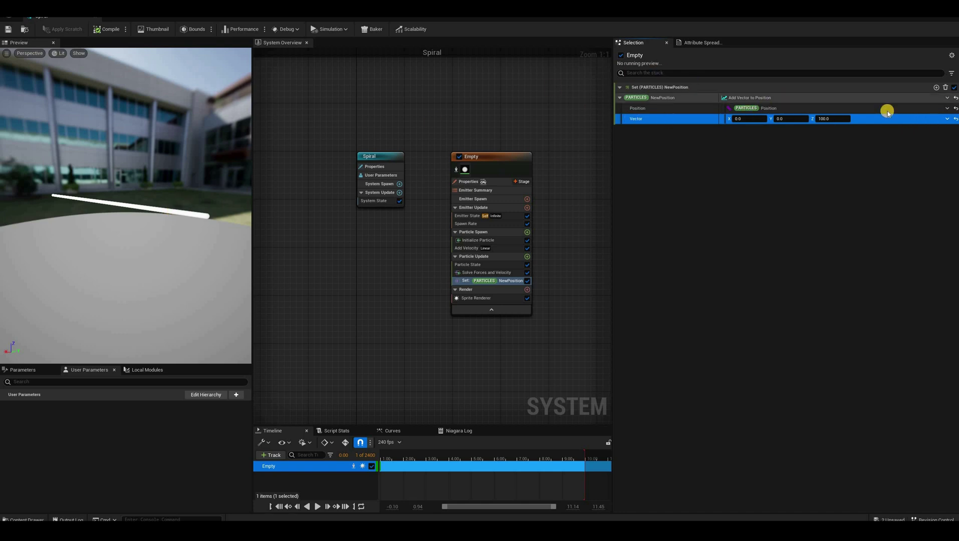
Replace NewPosition's vector value with Add Vector and set its A input to Multiply Vector by Float.
click(947, 119)
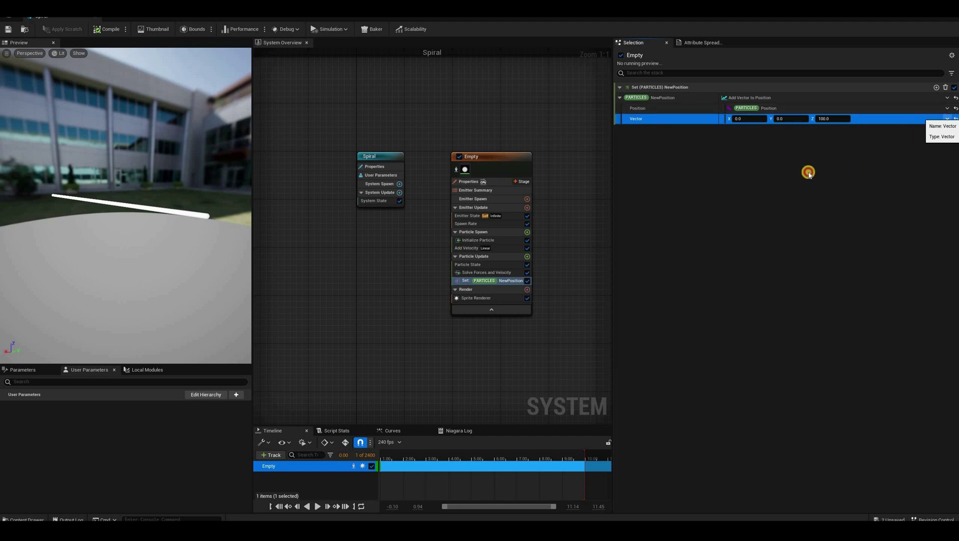
text(add)
key(Return)
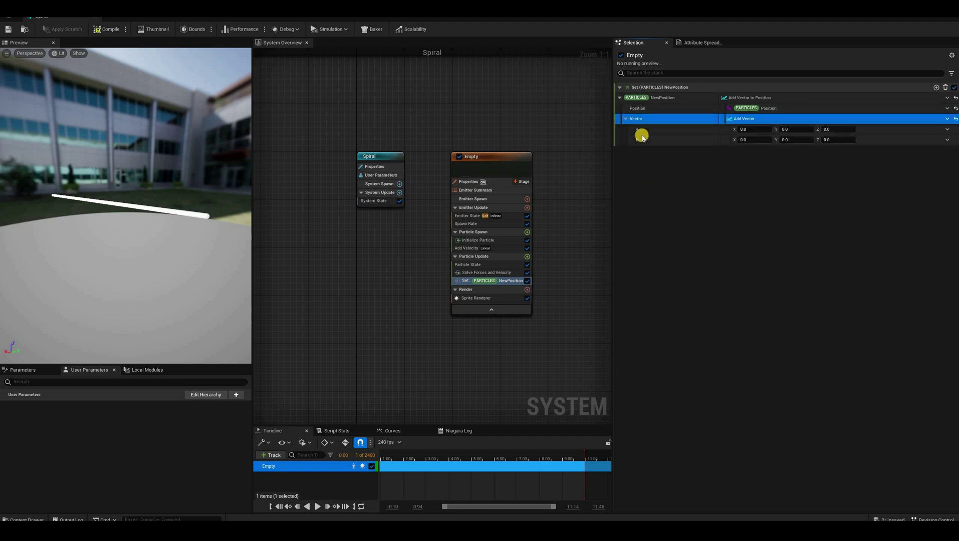
click(946, 130)
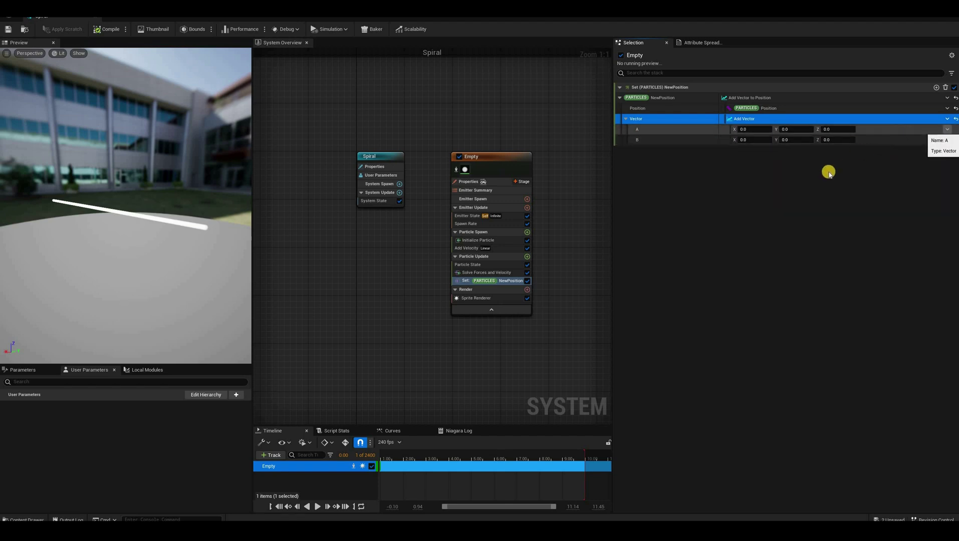
text(mul)
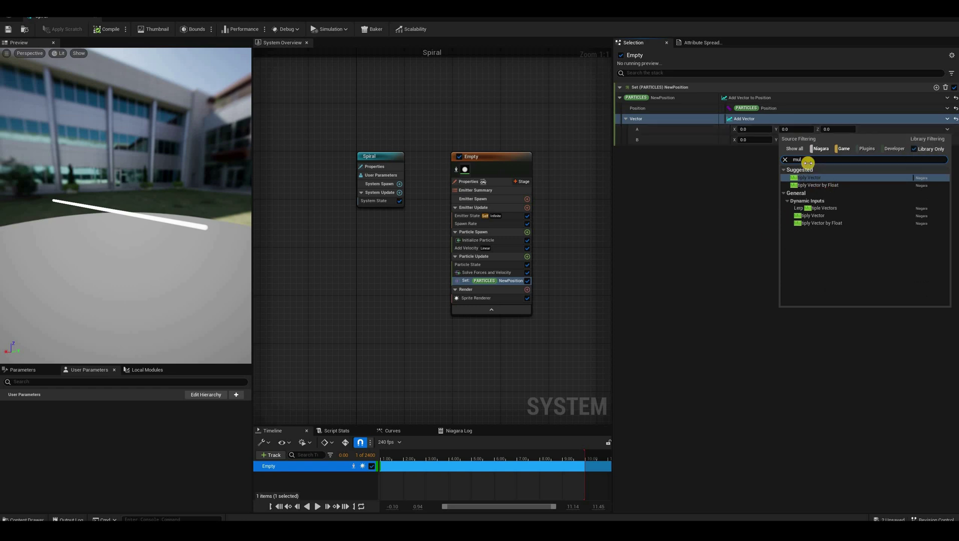
key(Down)
key(Return)
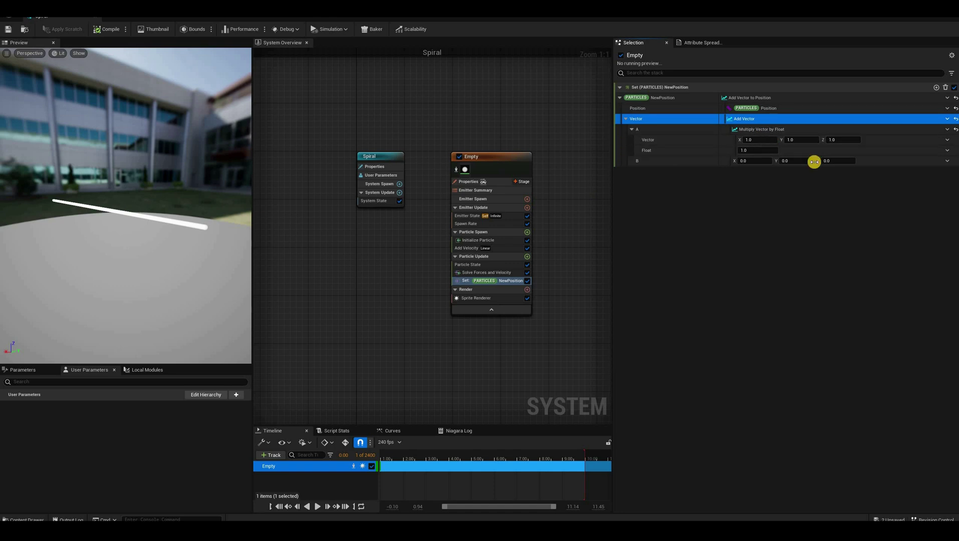
Set the vector of Multiply Vector by Float to 0, 0, 1 and its Float input to Multiply Float.
click(761, 140)
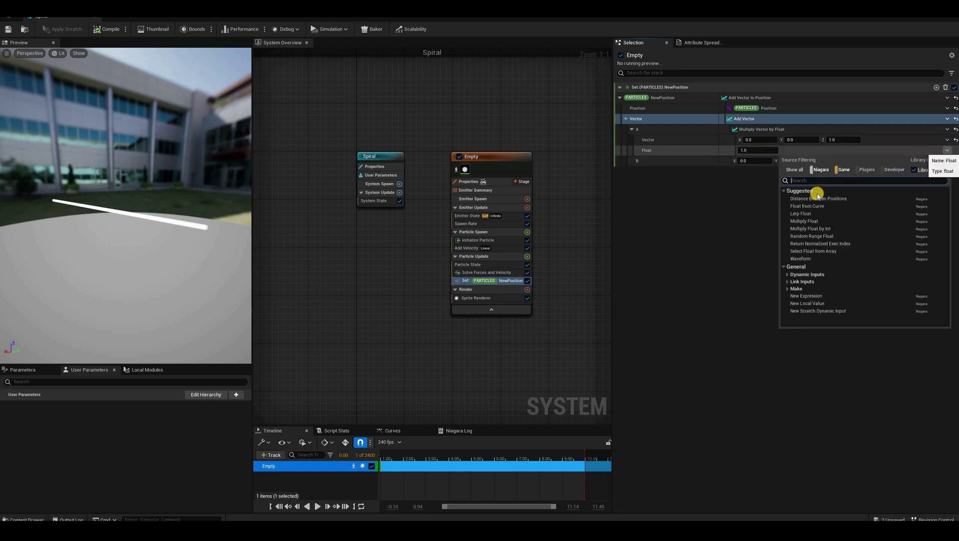
text(mu)
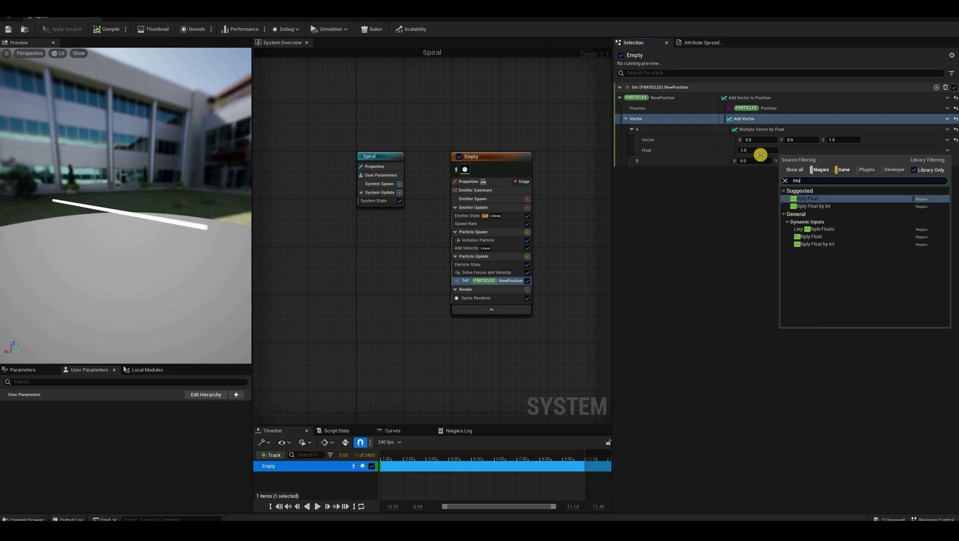
key(Return)
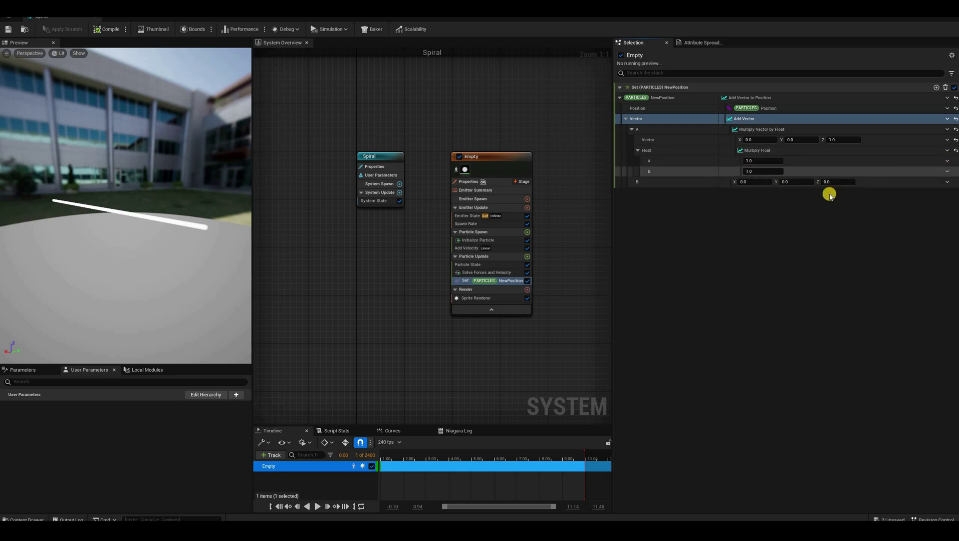
Set the A input of Multiply Float to Sine and play the preview briefly to check the motion.
click(948, 171)
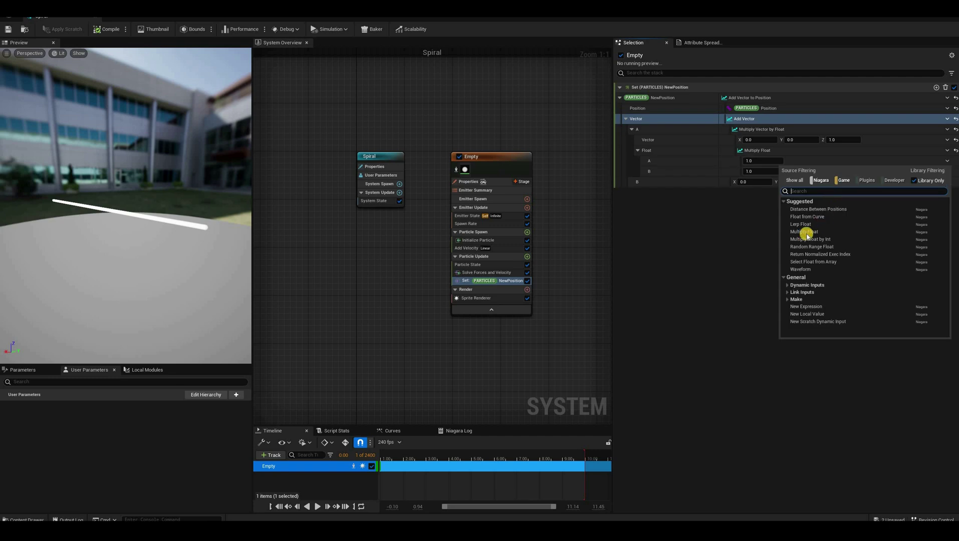
text(sine)
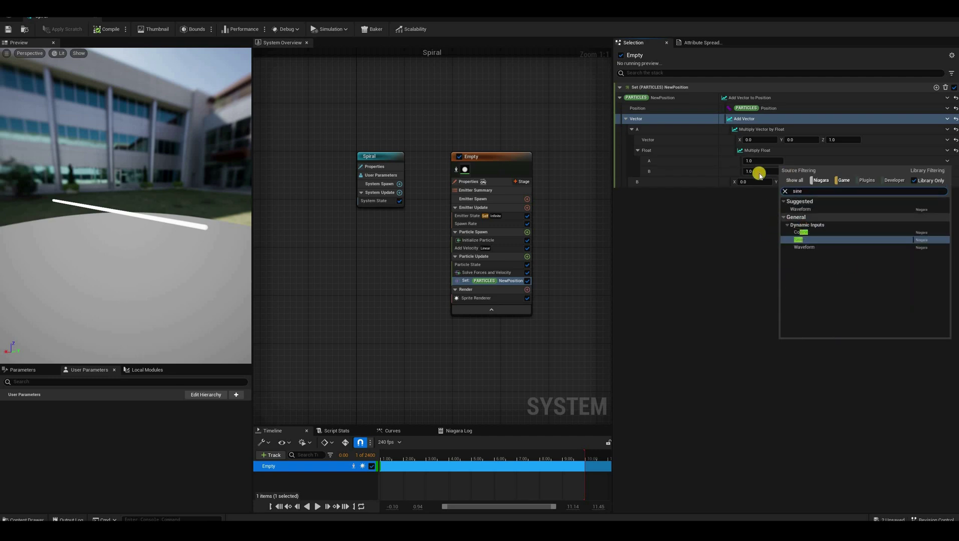
key(Return)
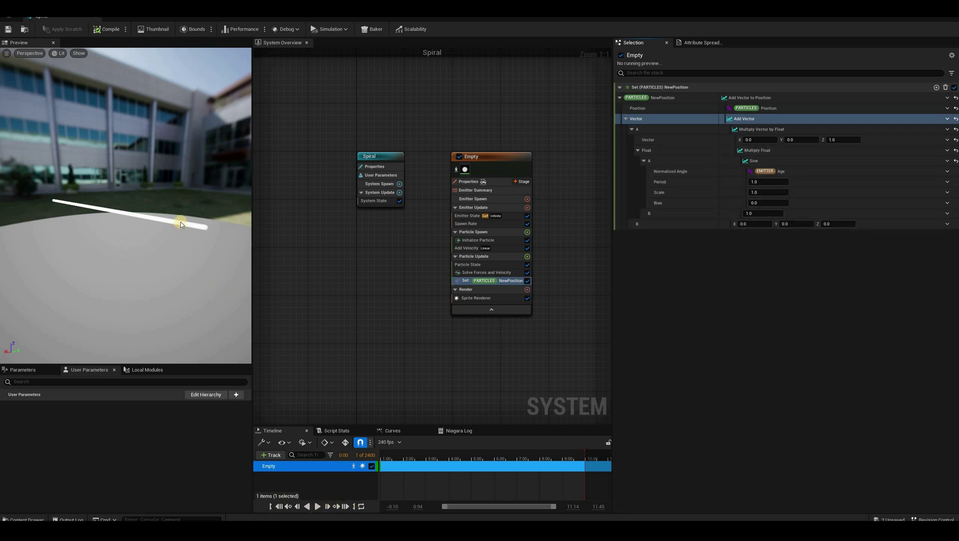
key(space)
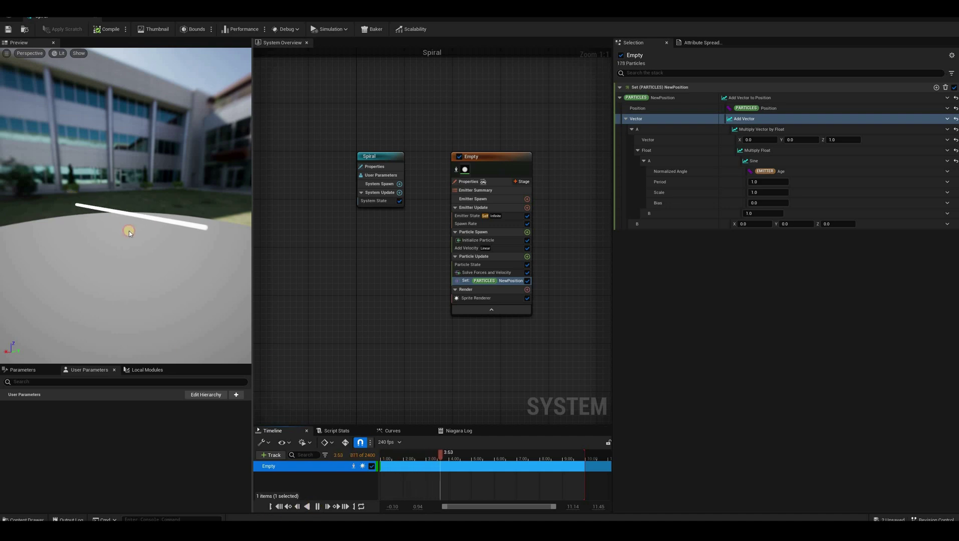
key(space)
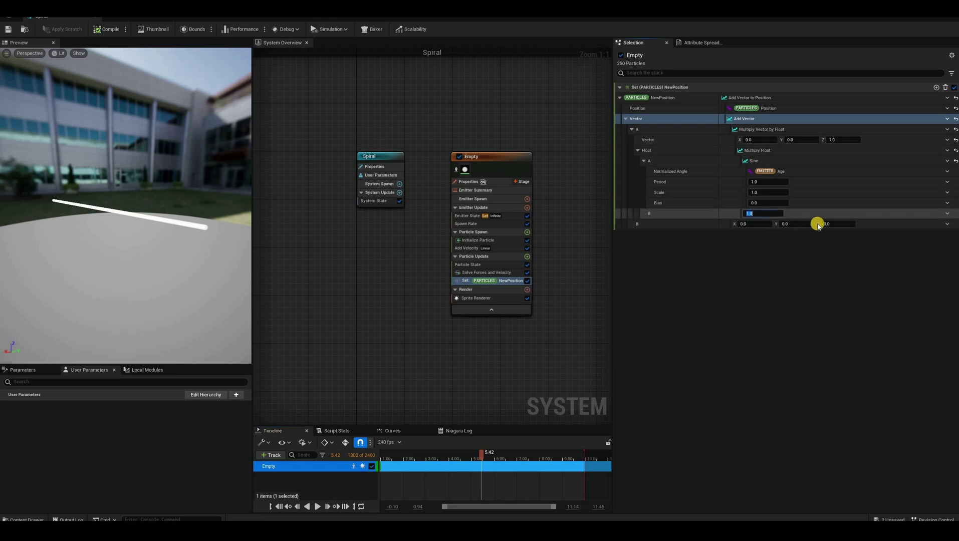
Set the B value of Multiply Float to 200 and check the movement in the preview.
click(764, 215)
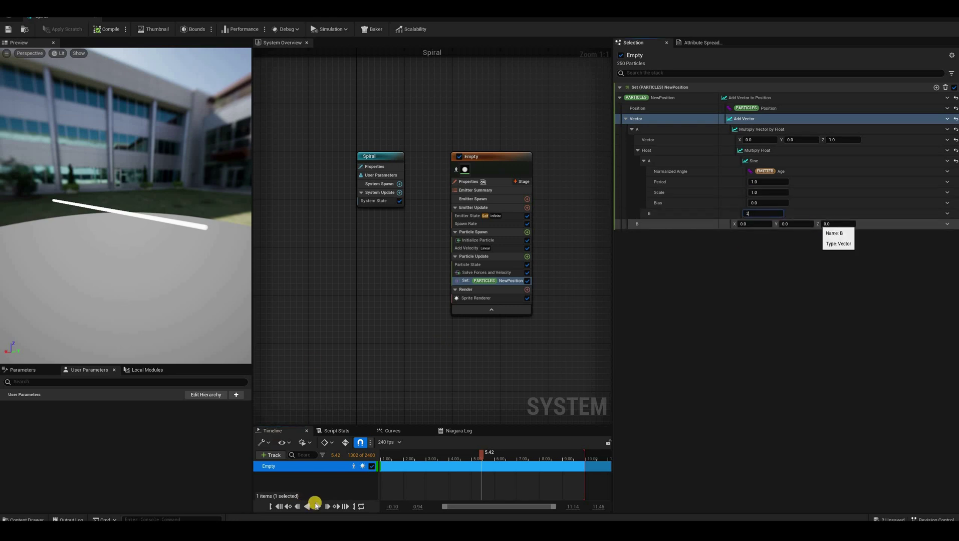
key(Return)
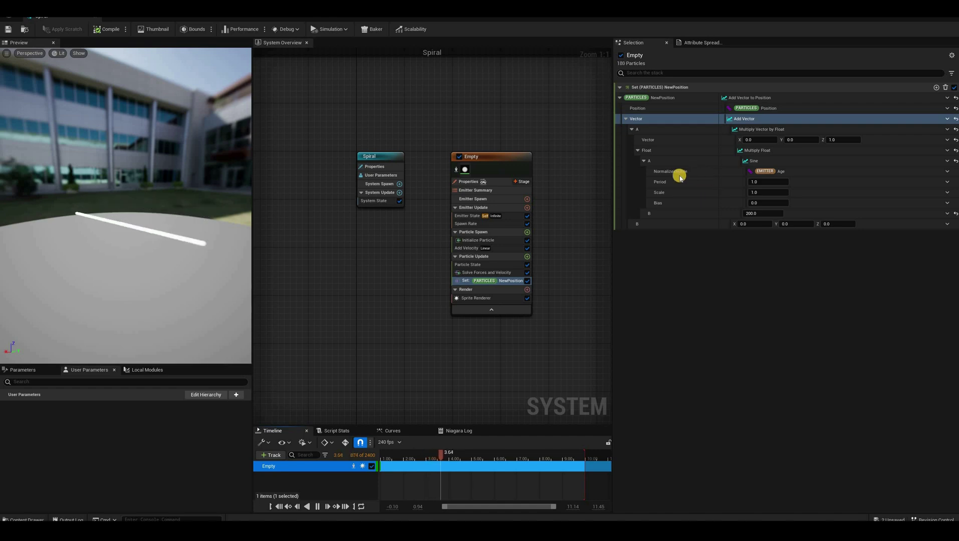
click(317, 507)
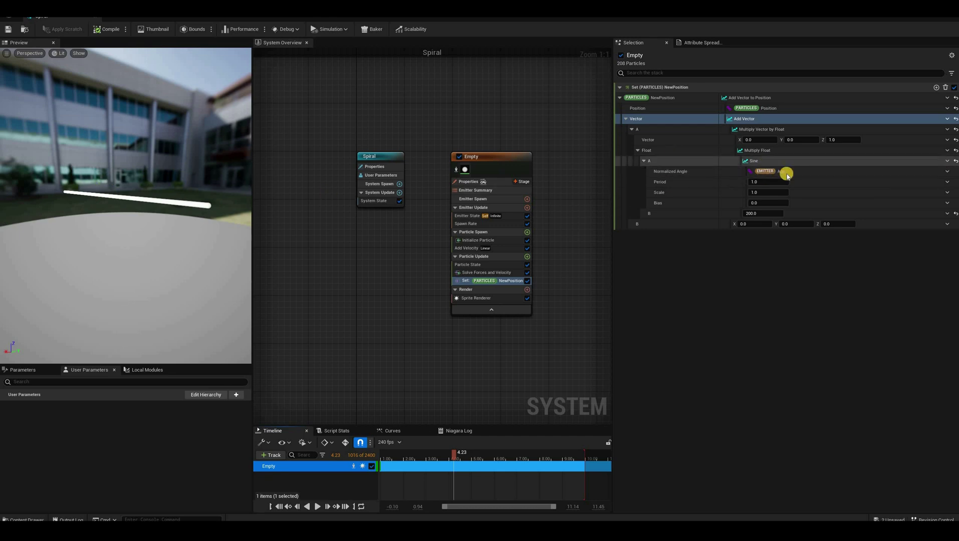
Link the Sine's Normalized Angle to Particles Age and replay the preview to check the wave.
click(821, 187)
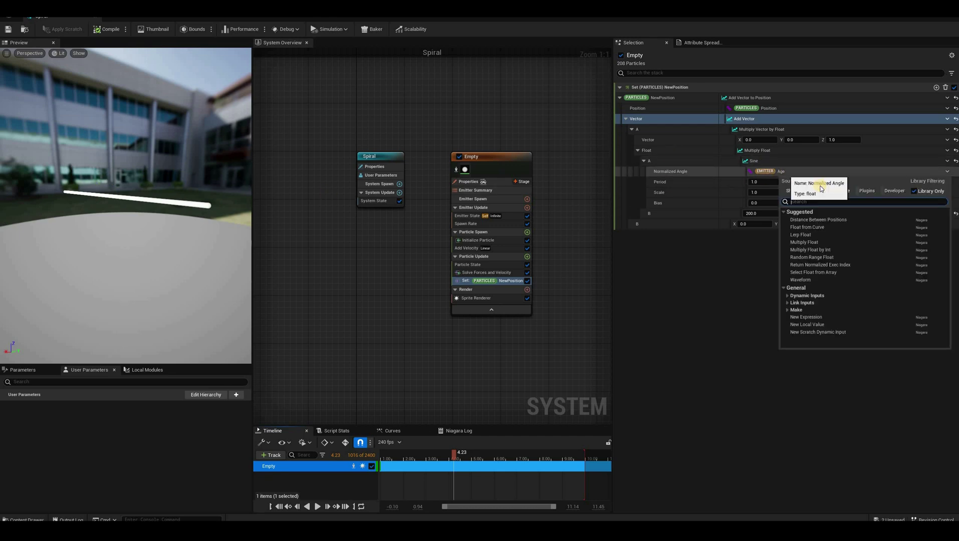
text(age)
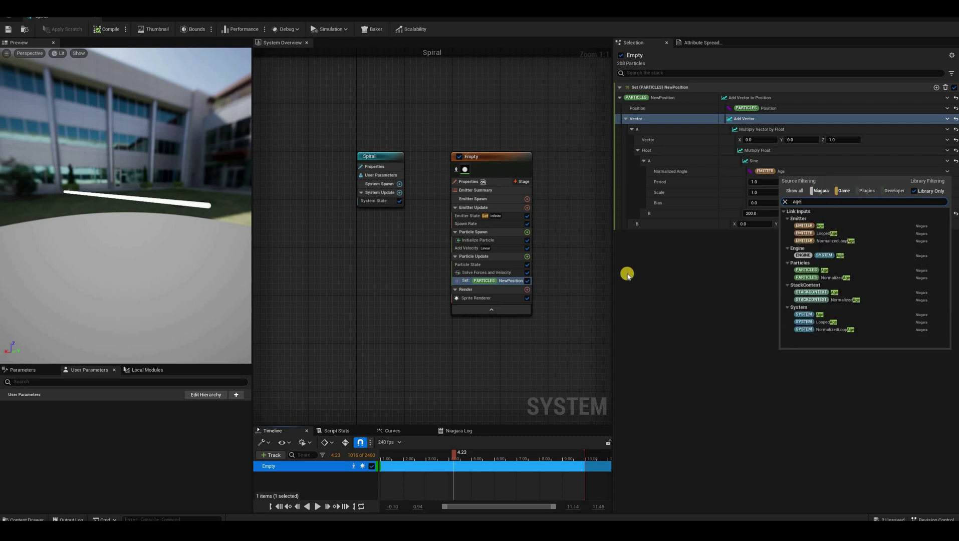
key(Down)
key(Down)
key(Down)
key(Down)
key(Down)
key(Return)
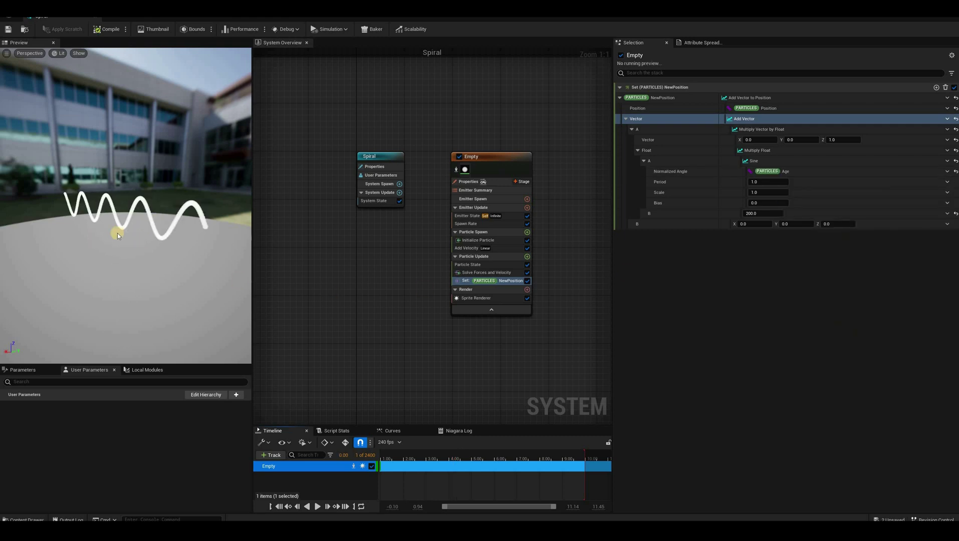
drag(95, 234, 317, 504)
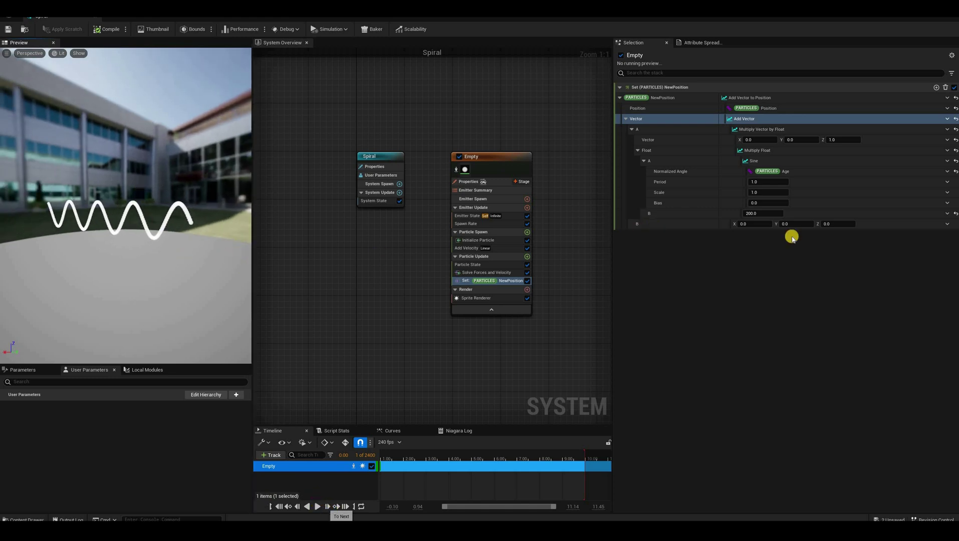
click(317, 506)
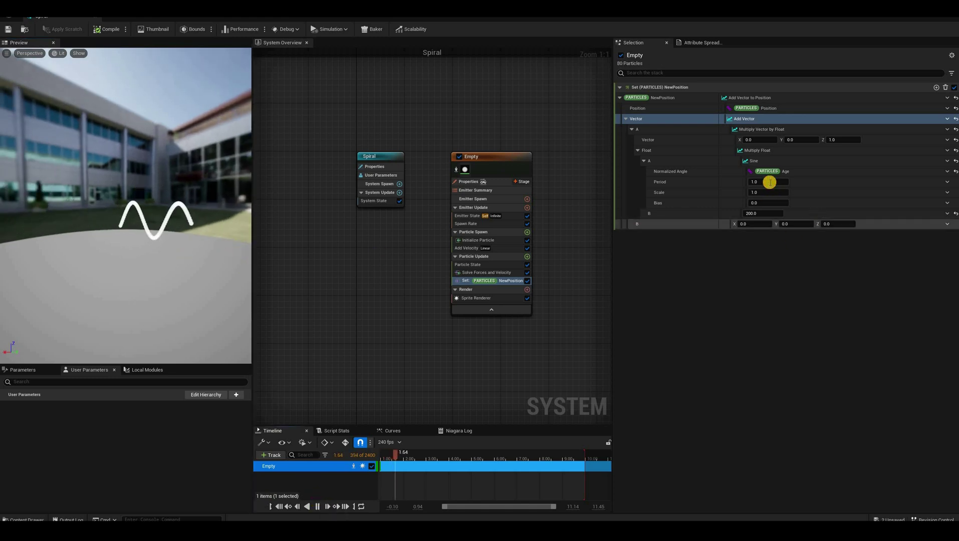
Test Period values of 0.2, 0.1 and 2 on the Sine in the preview, return it to 1 and pause playback.
click(770, 182)
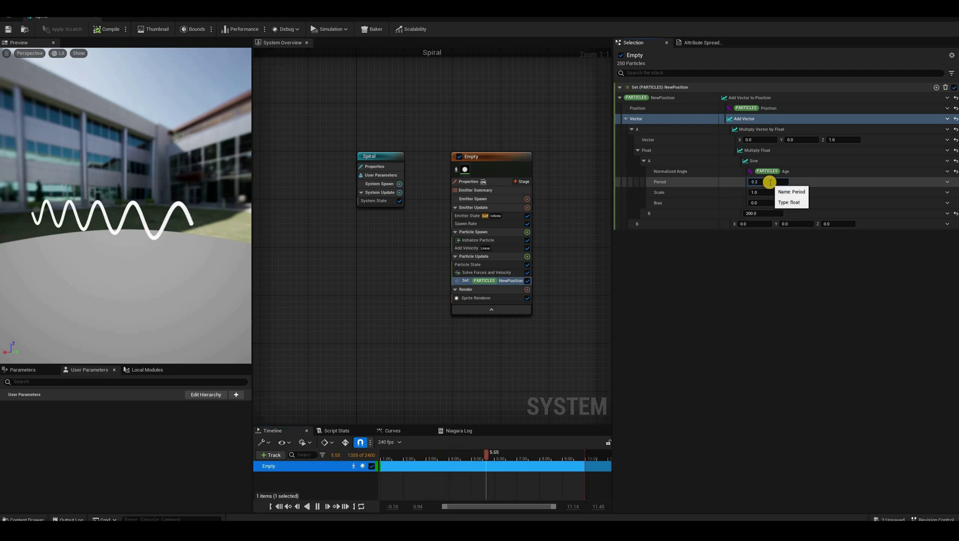
text(0.1)
key(Return)
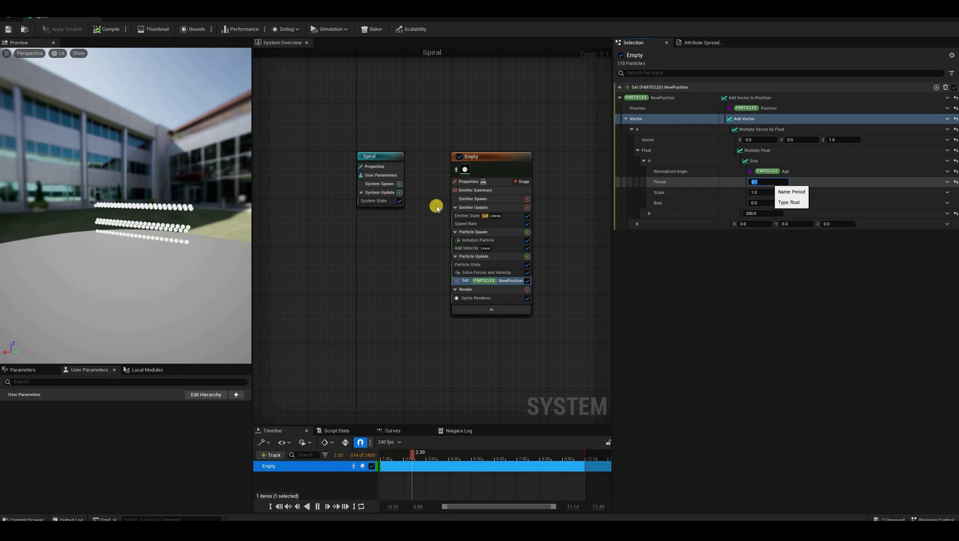
text(2)
key(Return)
text(1)
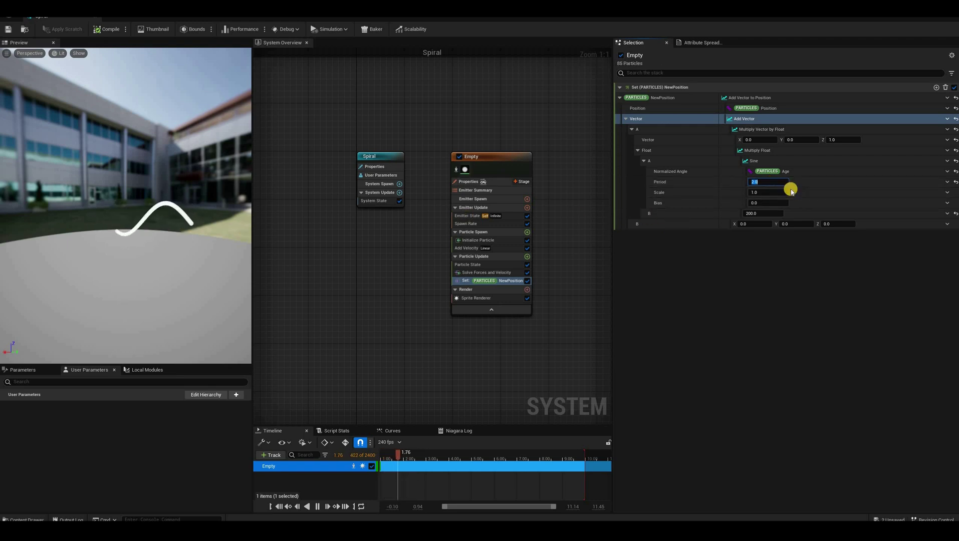
key(Return)
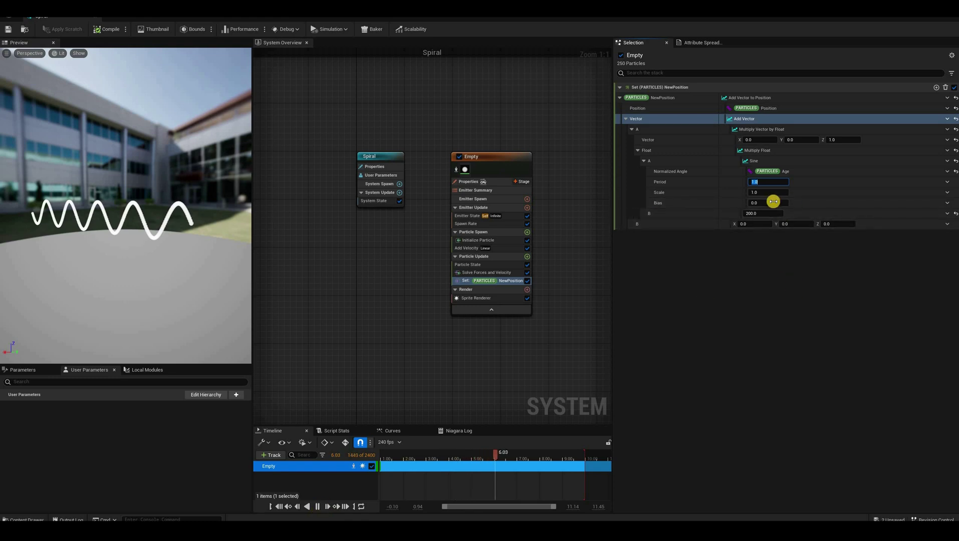
click(318, 507)
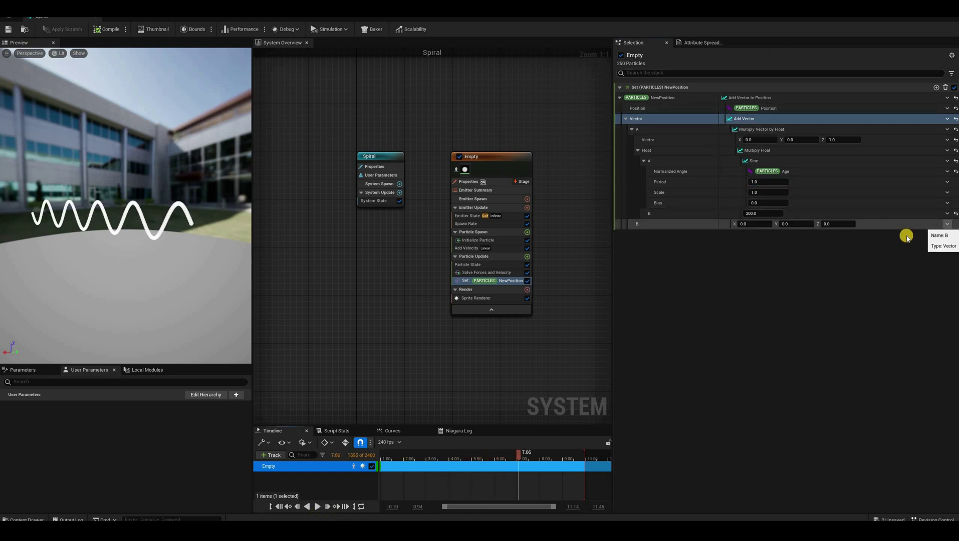
Set the B input of Add Vector to Multiply Vector by Float with the vector 0, 1, 0.
click(947, 224)
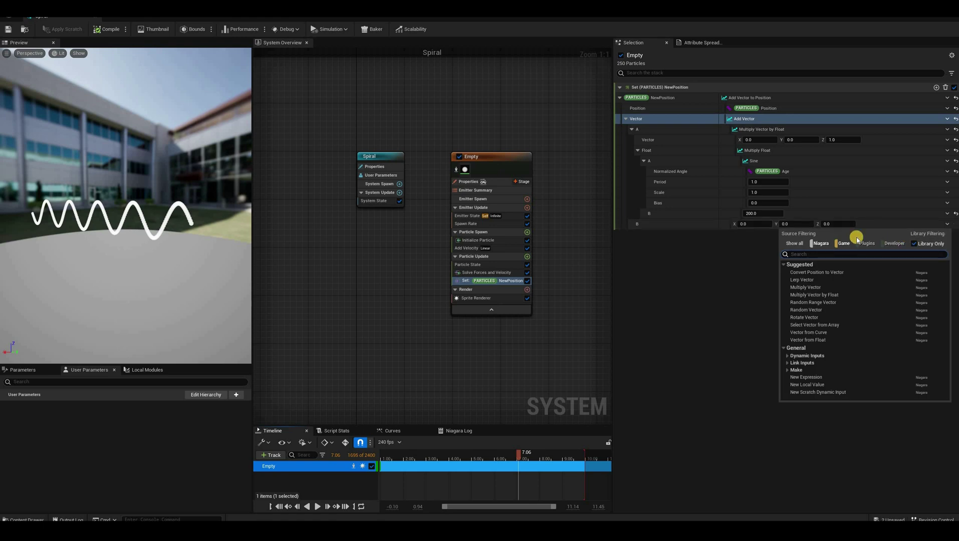
text(flo)
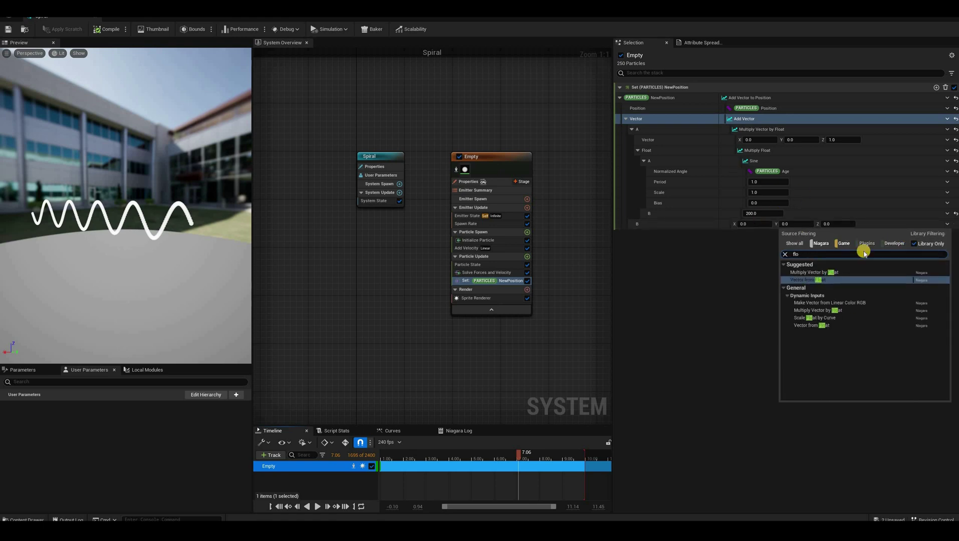
click(815, 273)
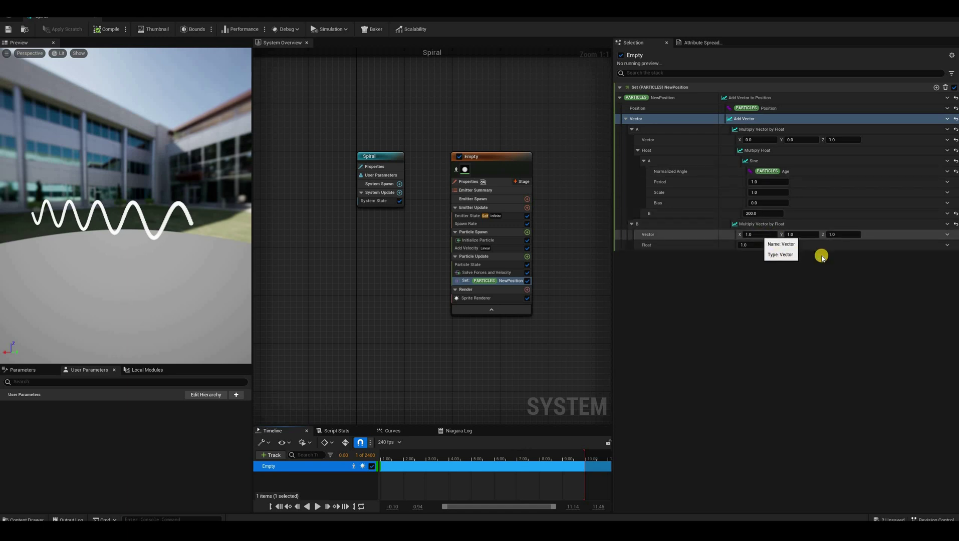
click(757, 235)
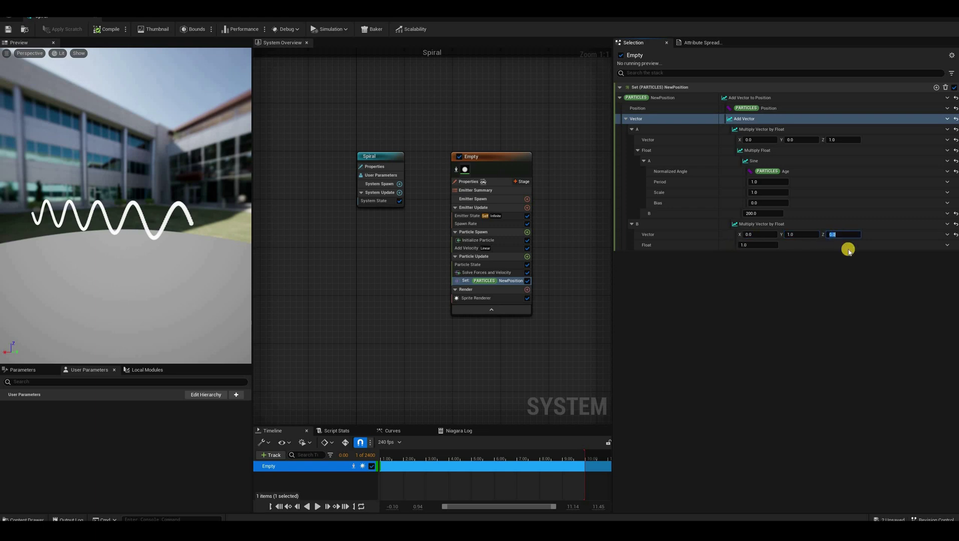
Set the Float input of the second Multiply Vector by Float to Multiply Float, with Cosine as its A input.
click(948, 245)
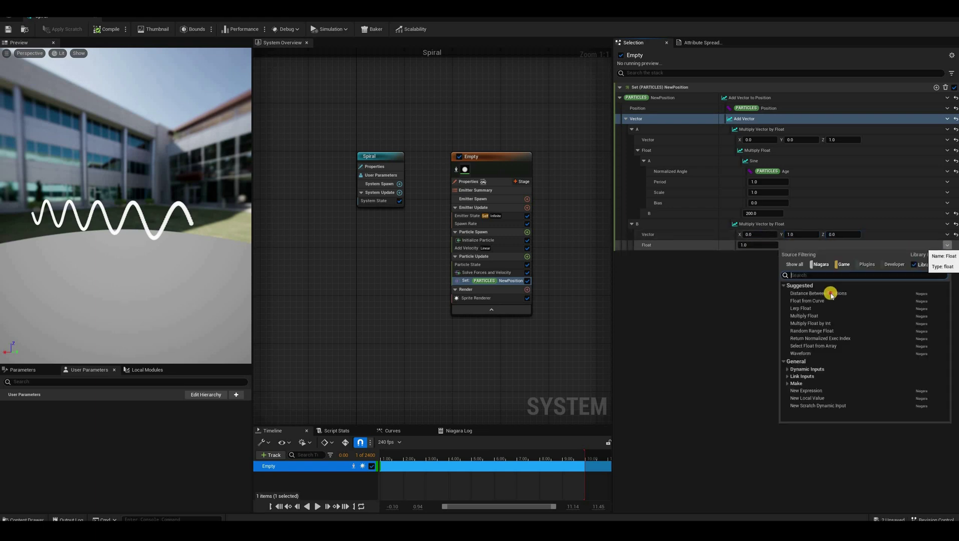
text(mul)
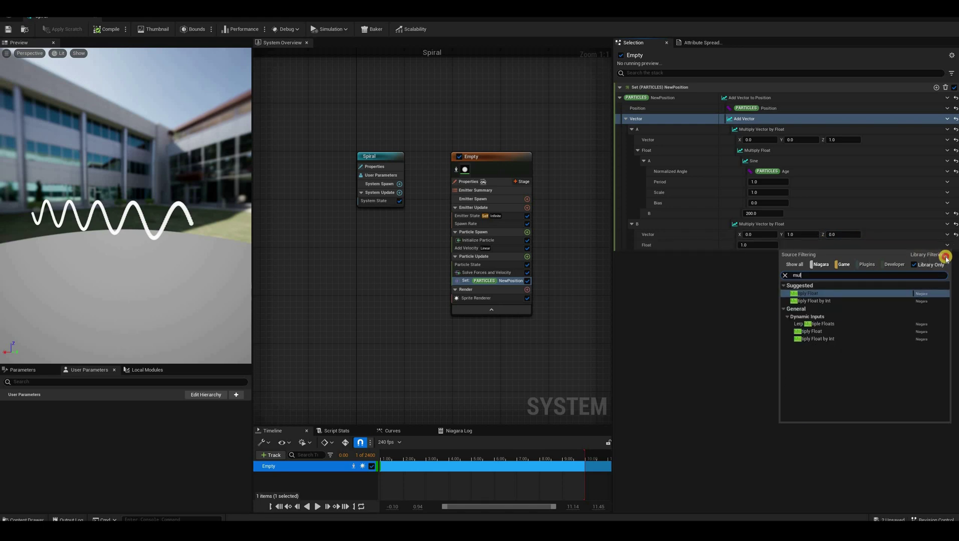
key(Return)
click(947, 256)
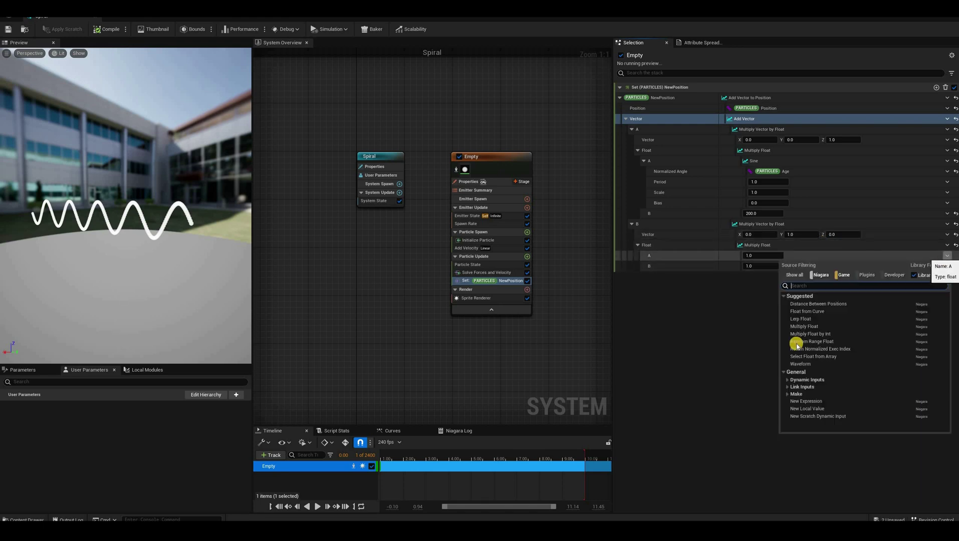
text(cos)
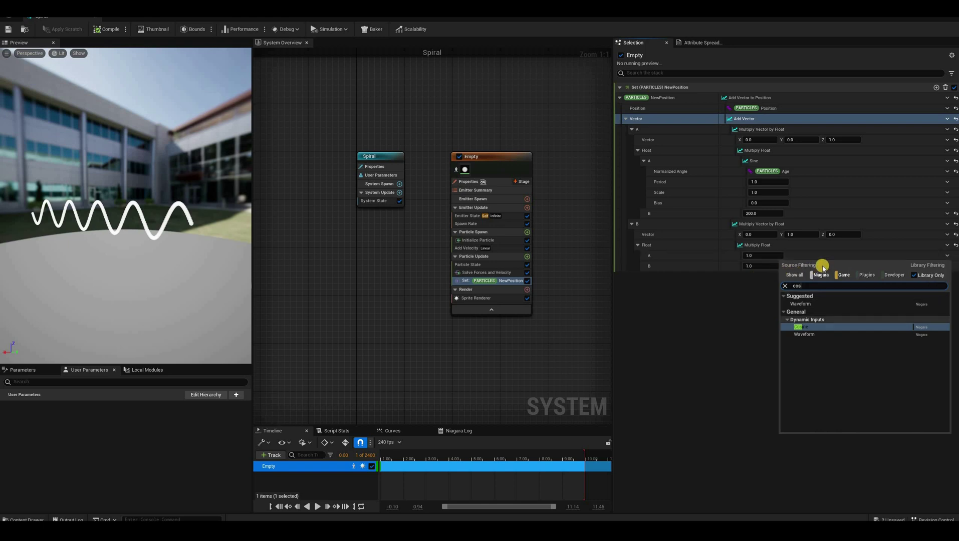
key(Return)
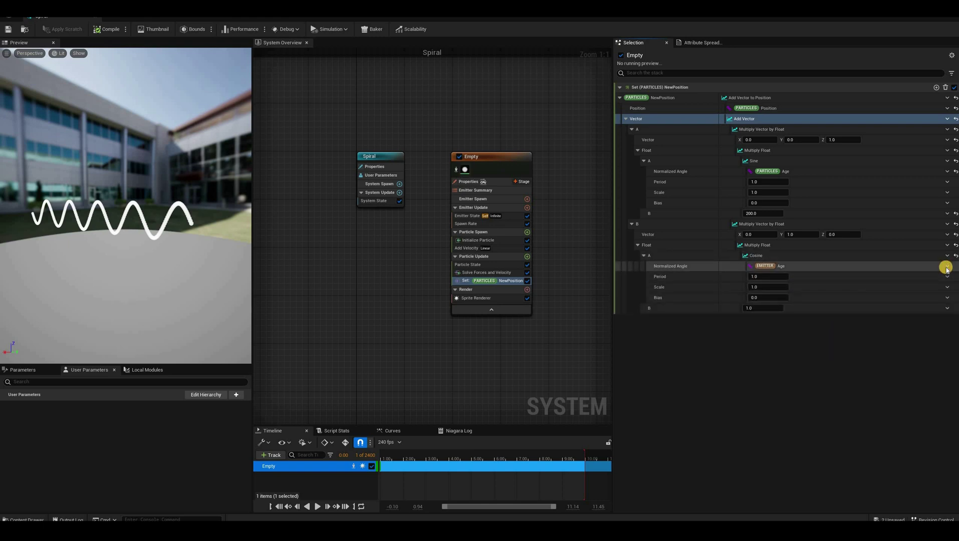
Link the Cosine's Normalized Angle to Particles Age.
click(947, 267)
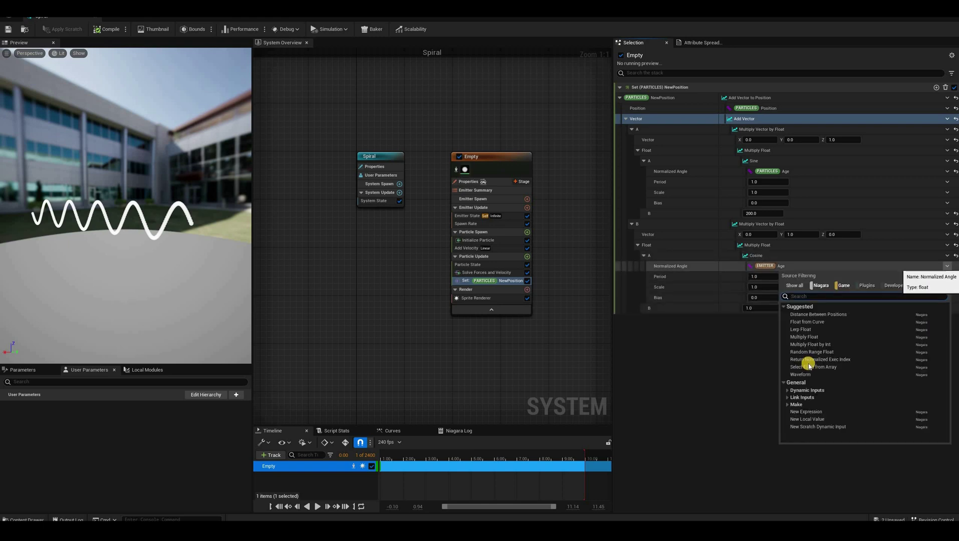
text(age)
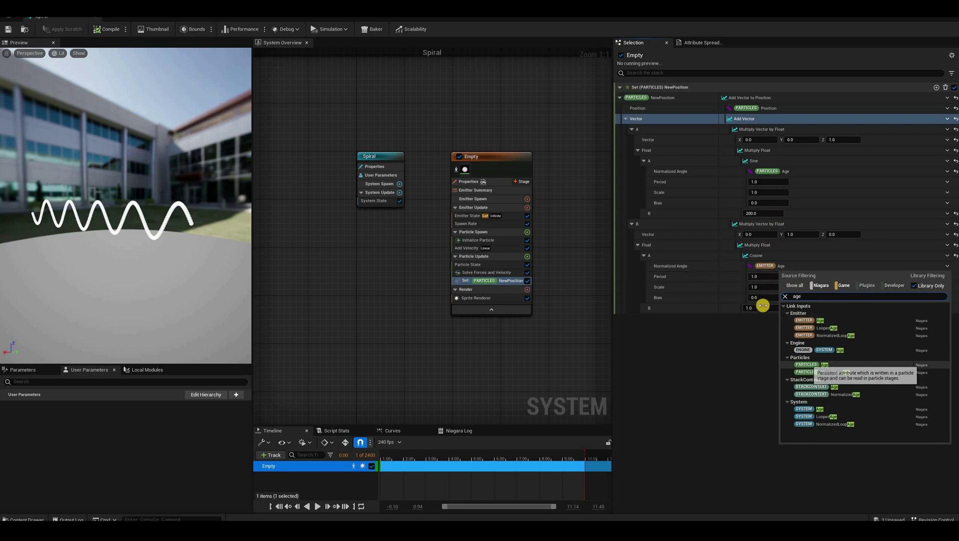
click(812, 365)
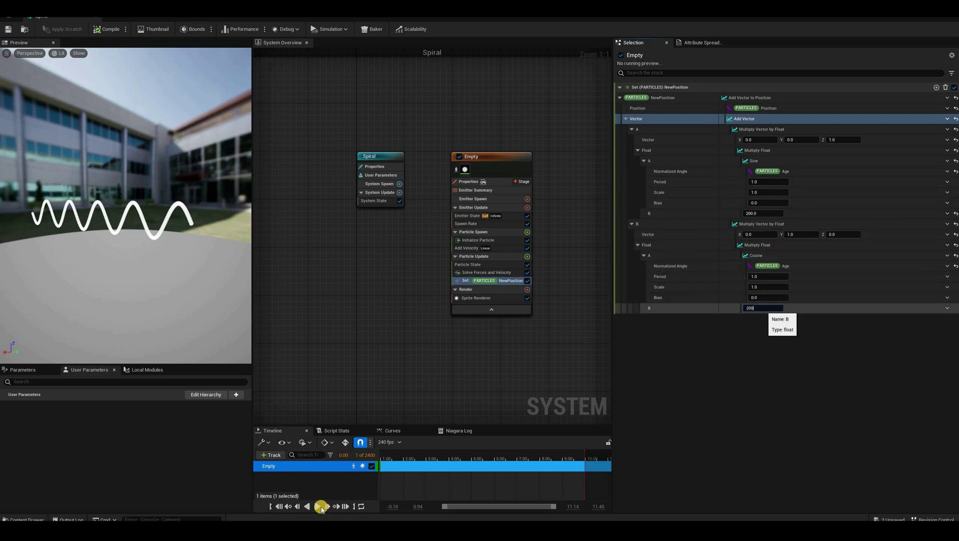
Set the B value of the Cosine's Multiply Float to 200 and check the spiral in the preview from several angles.
key(Return)
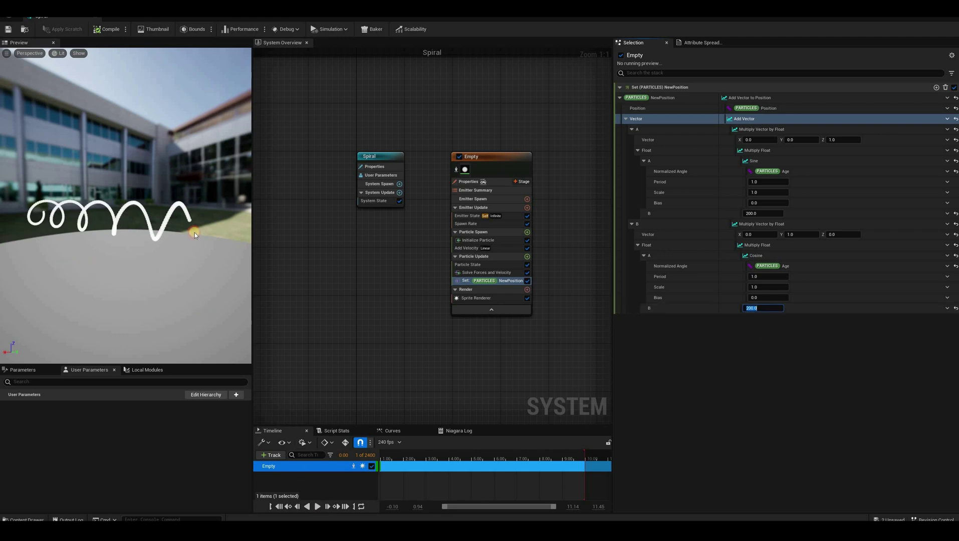
drag(199, 217, 77, 221)
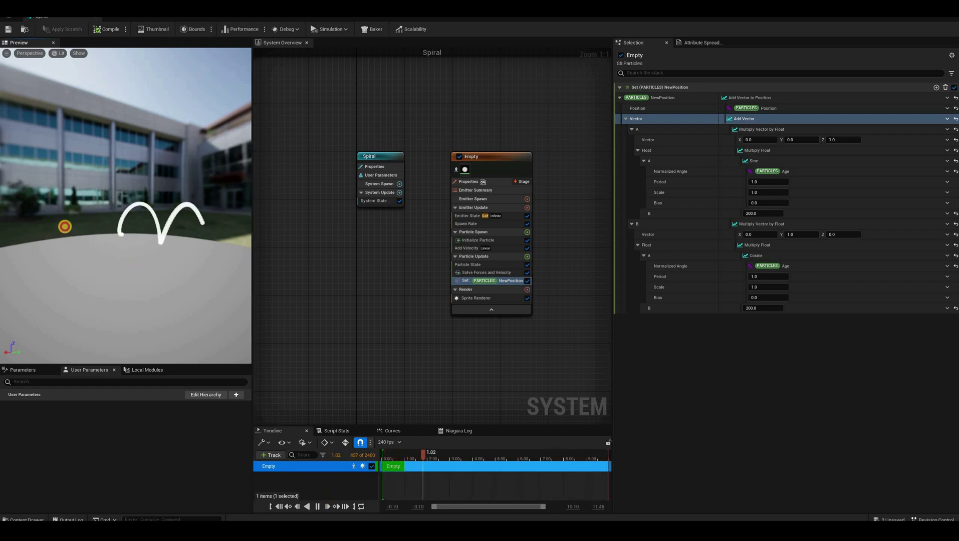
mouse_move(184, 275)
mouse_down()
mouse_move(221, 273)
mouse_move(184, 275)
mouse_up()
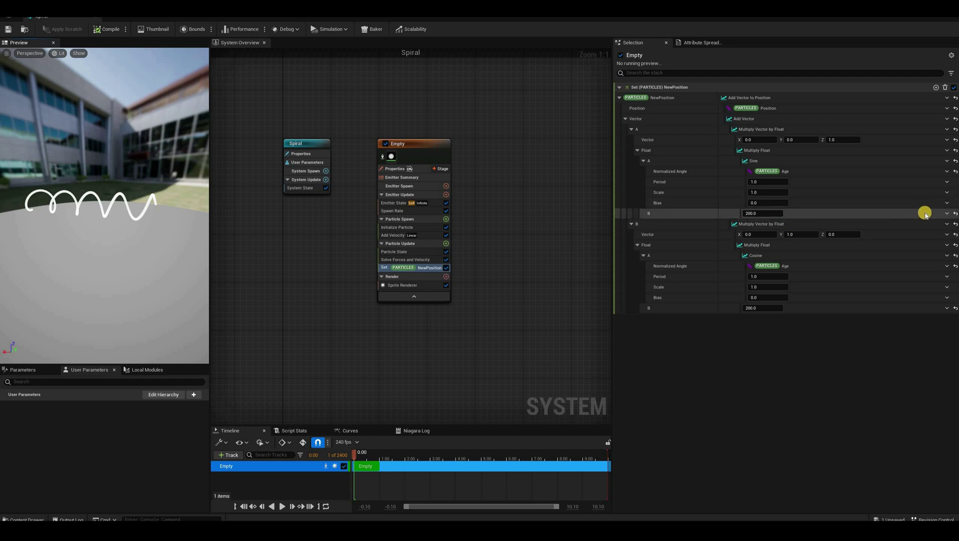
Set the B input of both the Sine and the Cosine Multiply Float to Float from Curve.
click(807, 269)
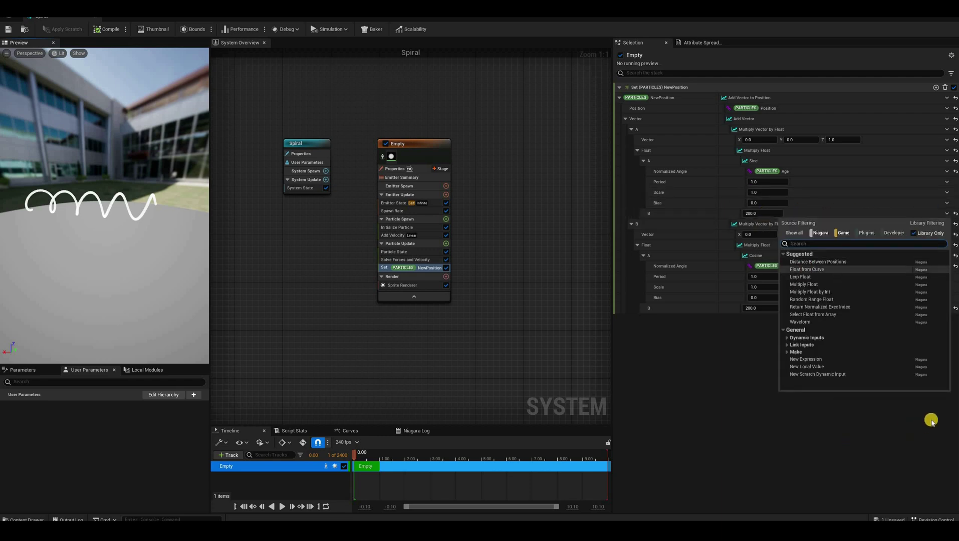
click(807, 270)
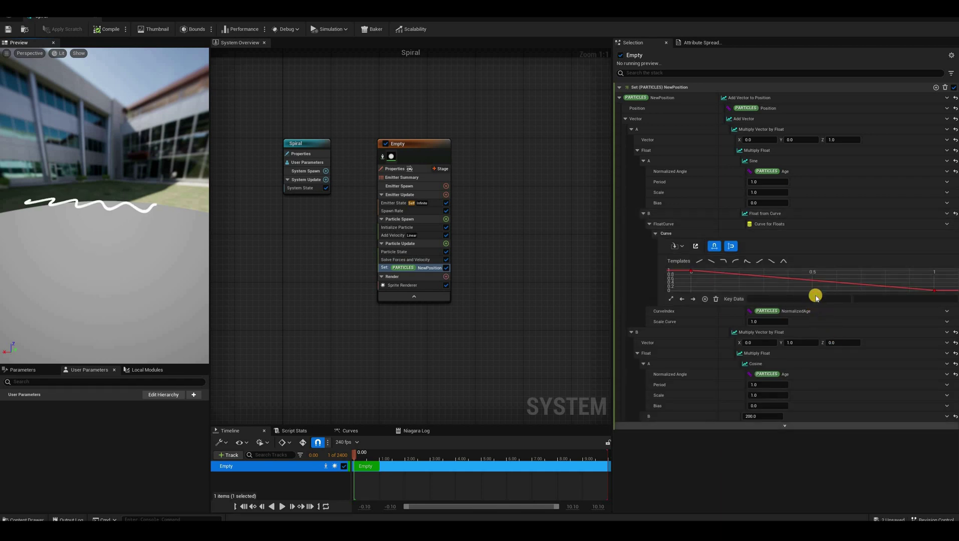
click(947, 416)
click(813, 290)
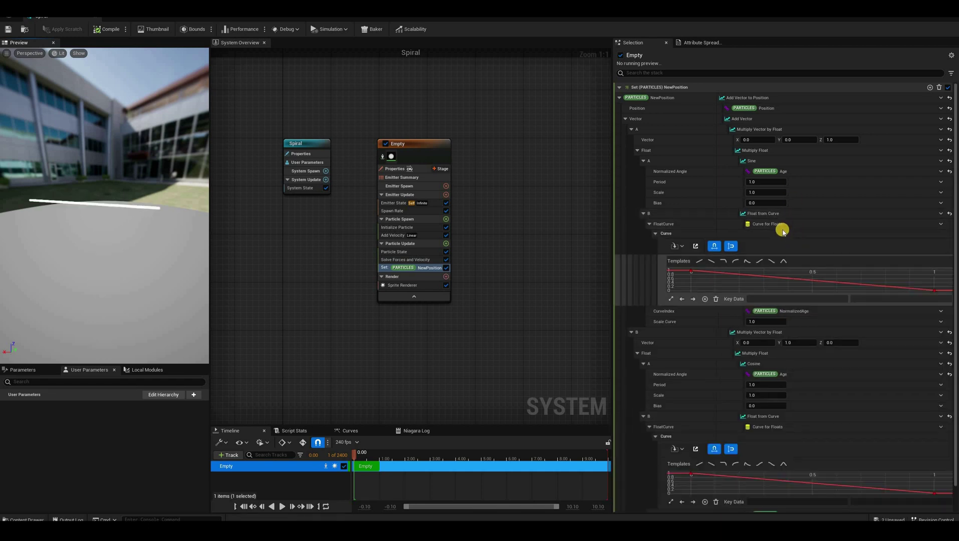
Apply the Ramp Up Down template to both float curves.
scroll(778, 236, down, 1)
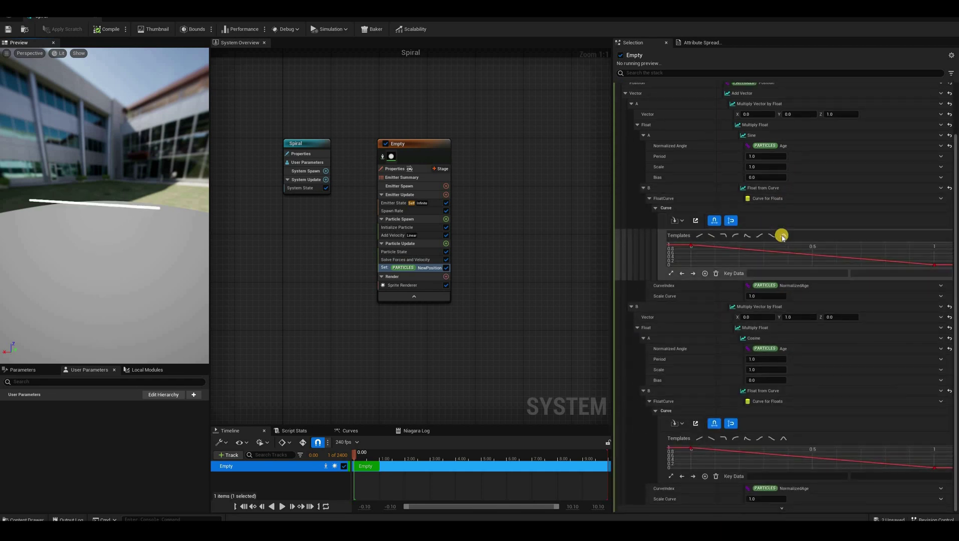
click(784, 439)
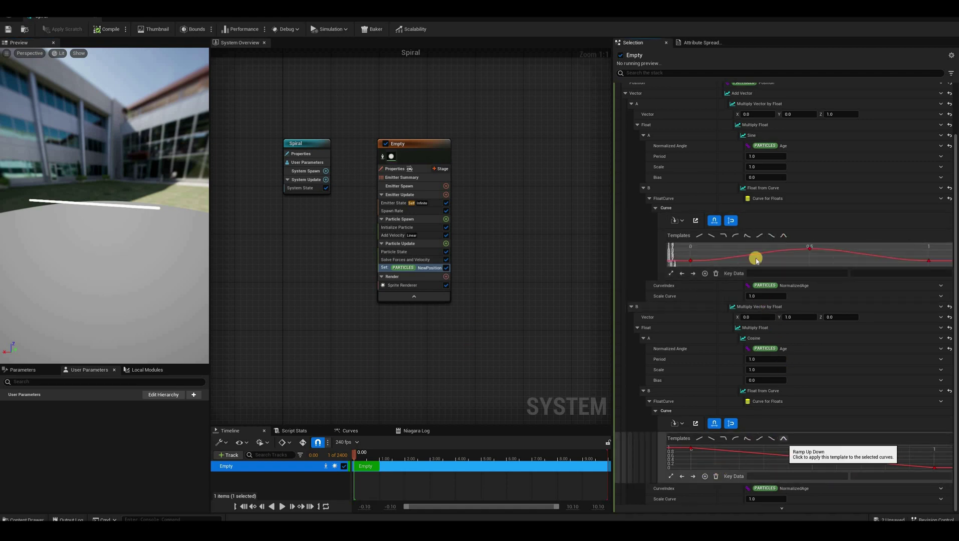
click(784, 440)
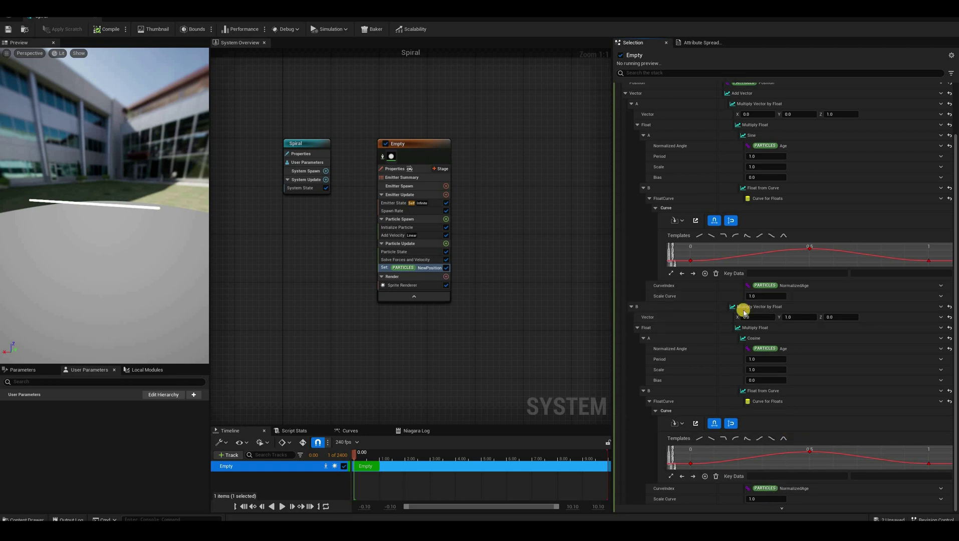
Add a float user parameter named Radius and set its value to 150.
click(196, 396)
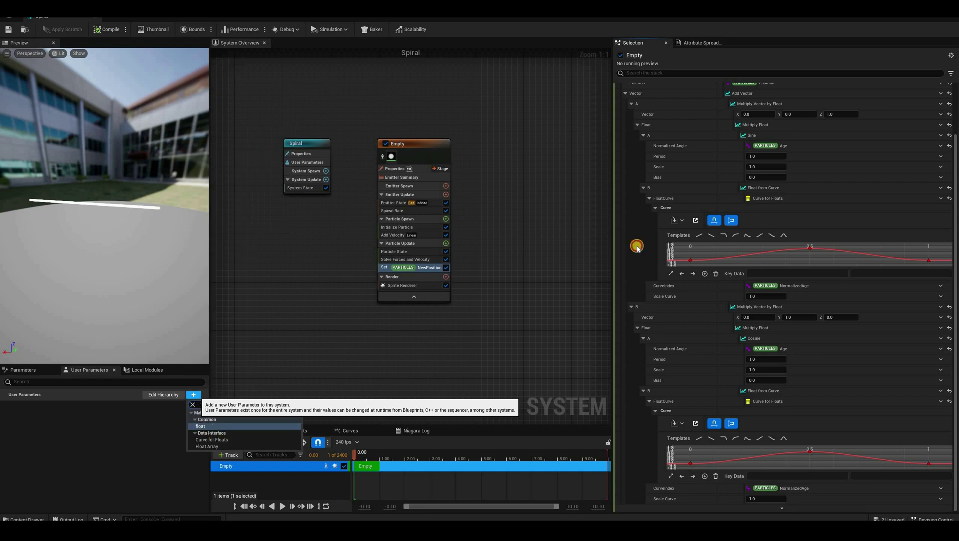
key(Return)
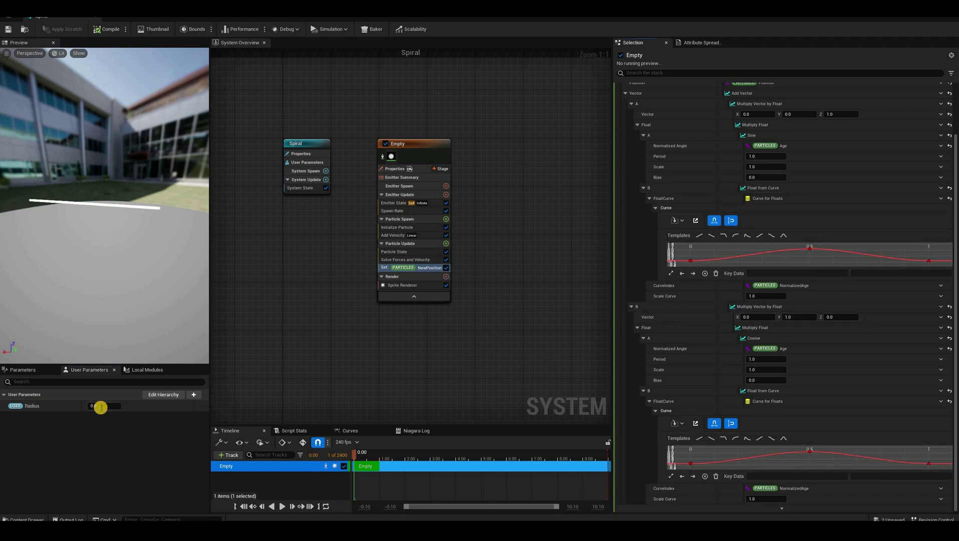
click(101, 408)
text(15)
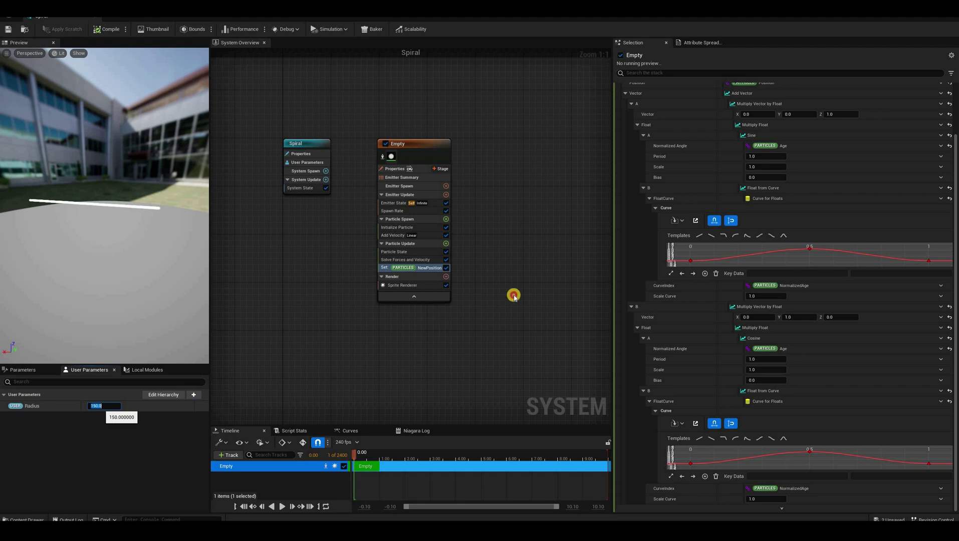
Link the Scale Curve of both Float from Curve inputs to the Radius user parameter and inspect the spiral in the preview.
click(568, 272)
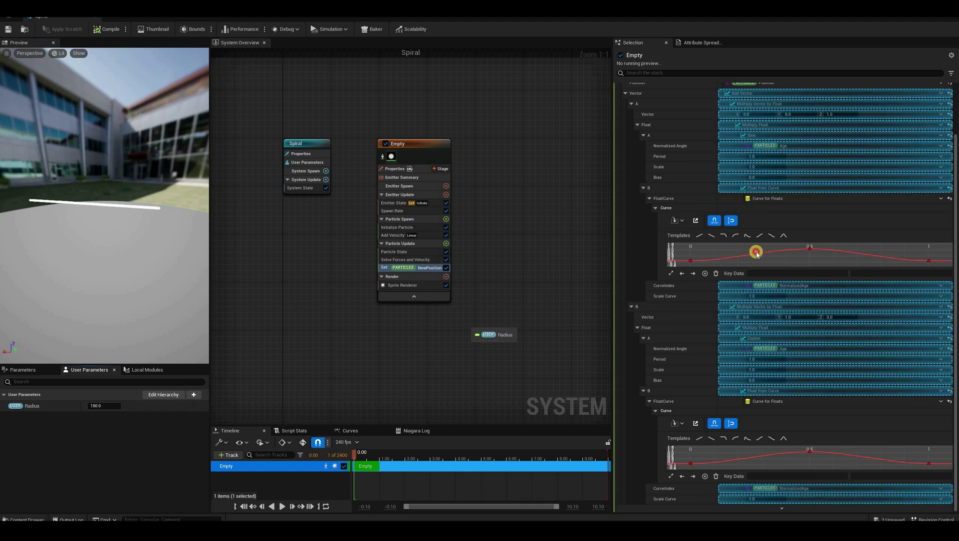
drag(758, 262, 748, 502)
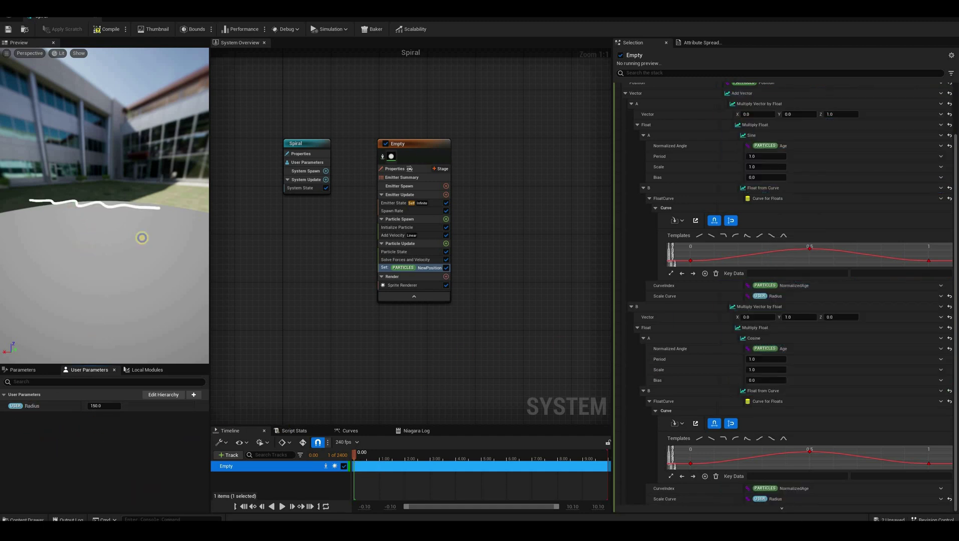
drag(126, 207, 120, 186)
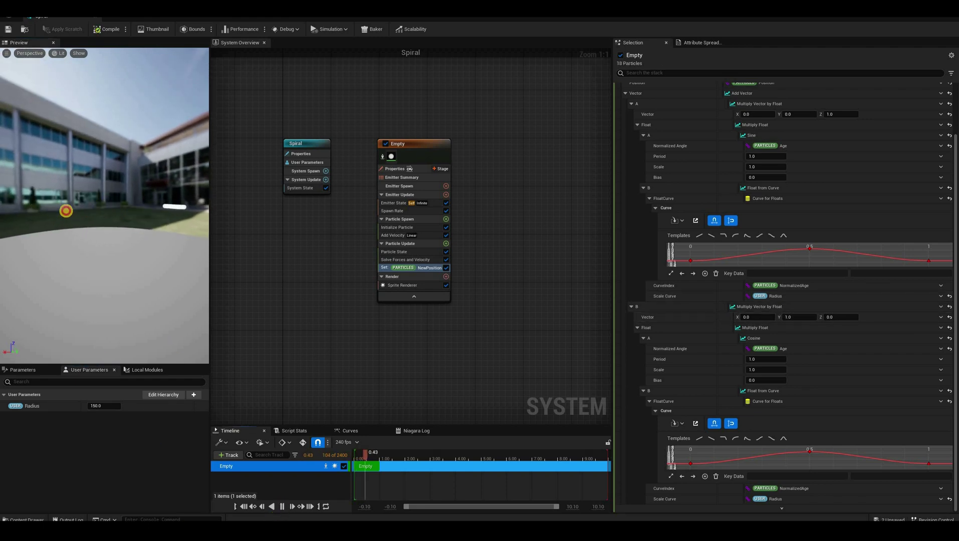
drag(118, 208, 92, 198)
drag(2, 204, 170, 220)
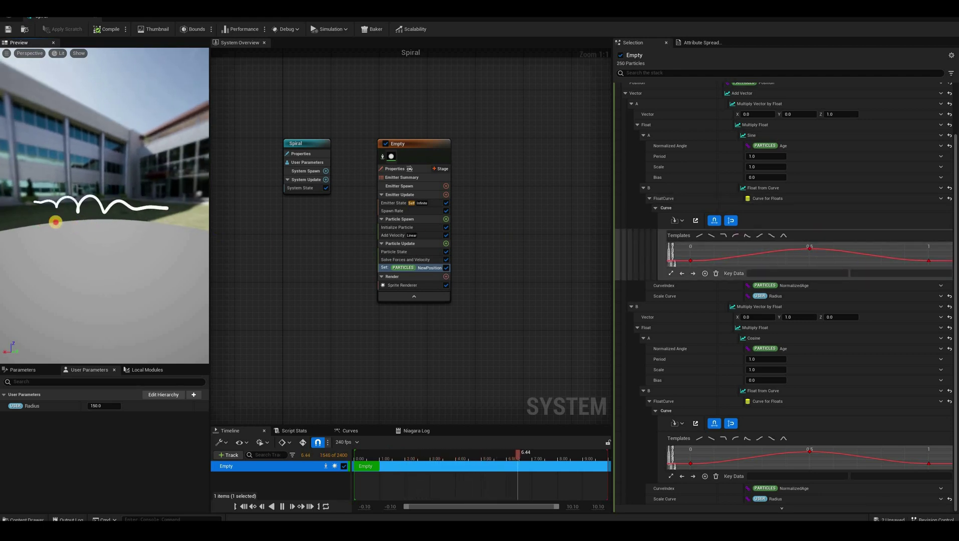
drag(126, 331, 168, 410)
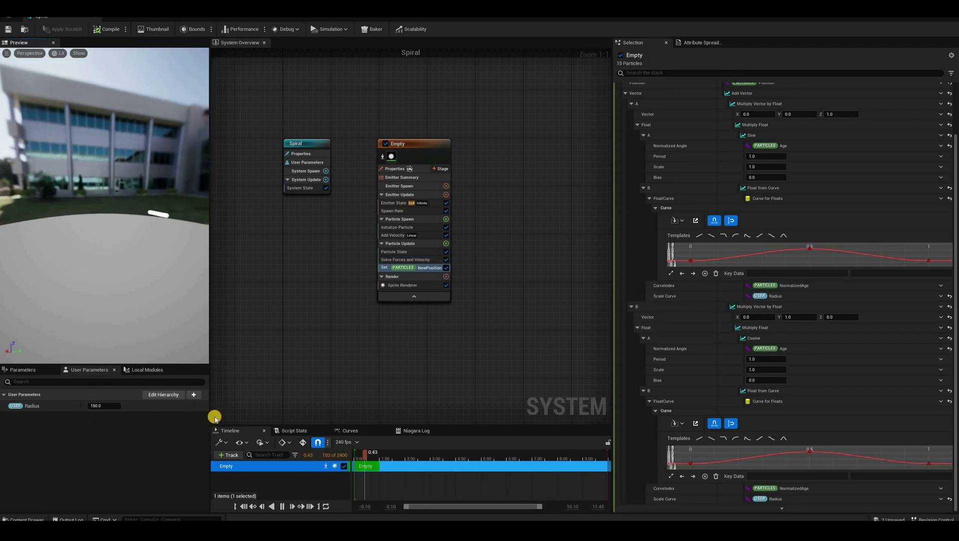
Add a float user parameter named Period and set its value to 1.
click(194, 395)
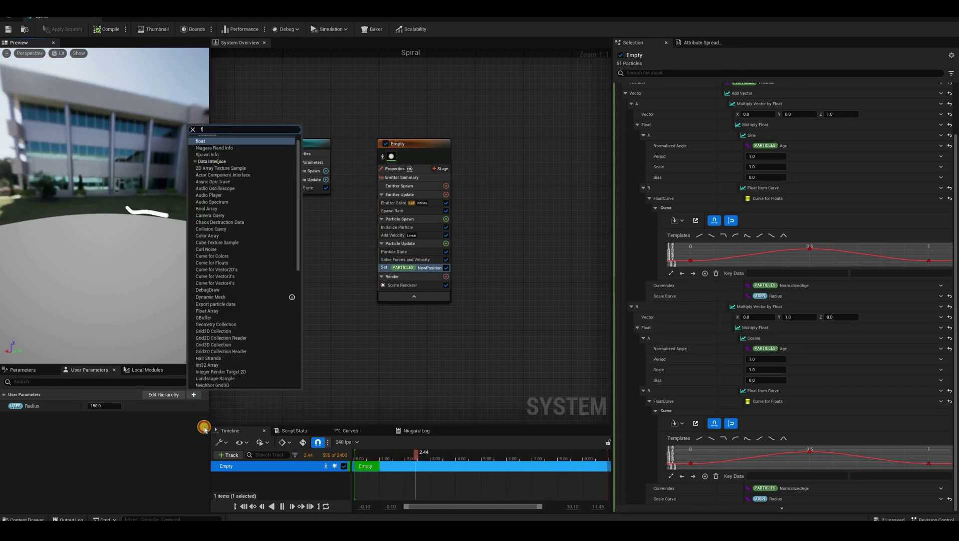
text(flo)
click(205, 429)
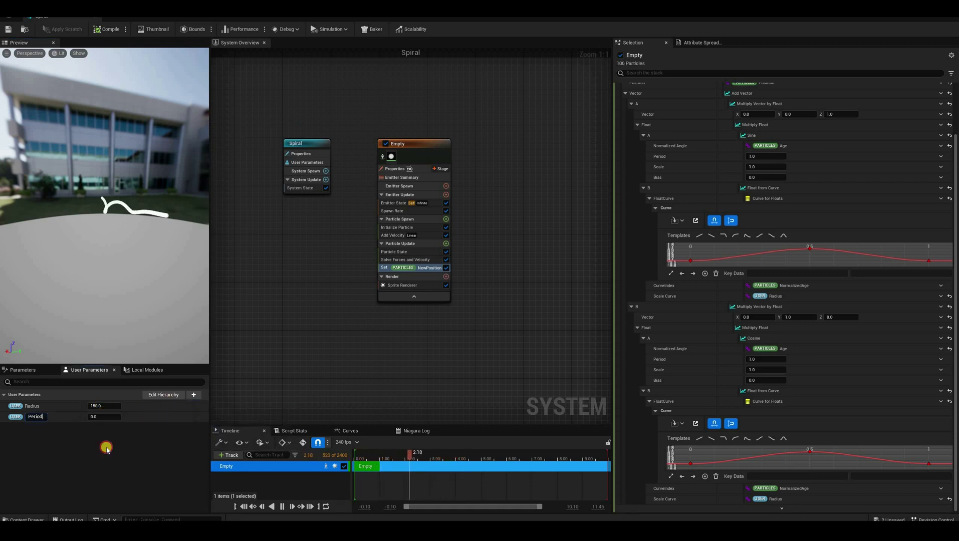
text(Period)
key(Return)
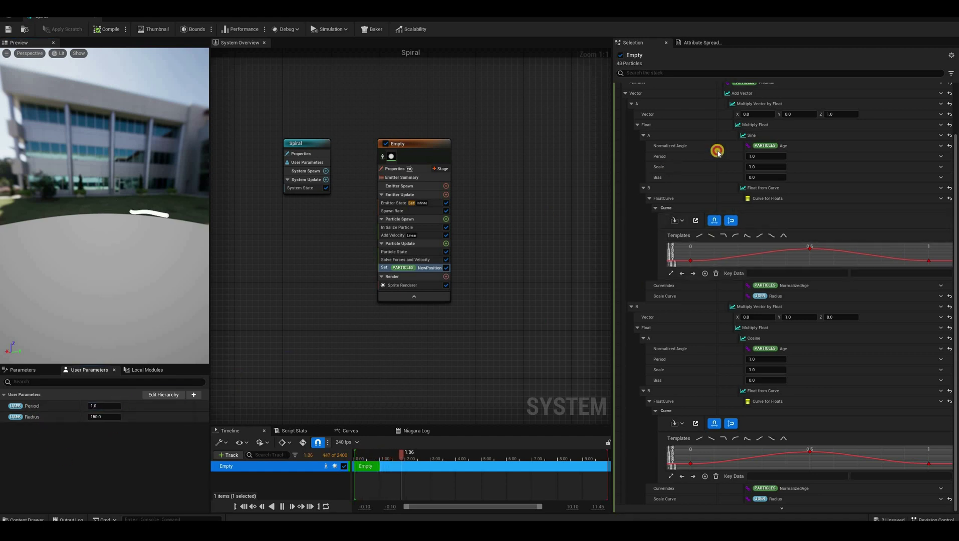
Link the Period inputs of both Sine and Cosine to the Period user parameter and set that parameter to 0.5.
drag(31, 406, 766, 157)
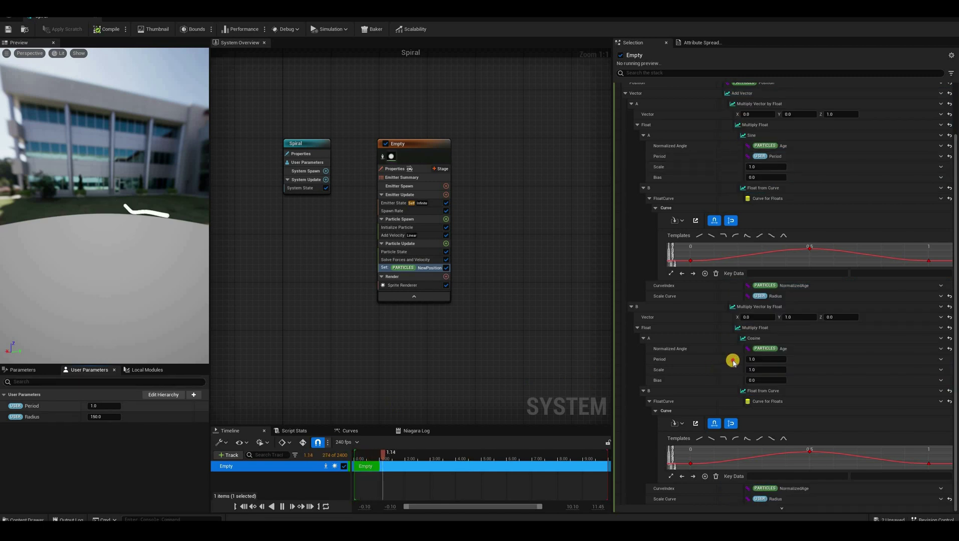
drag(33, 406, 739, 372)
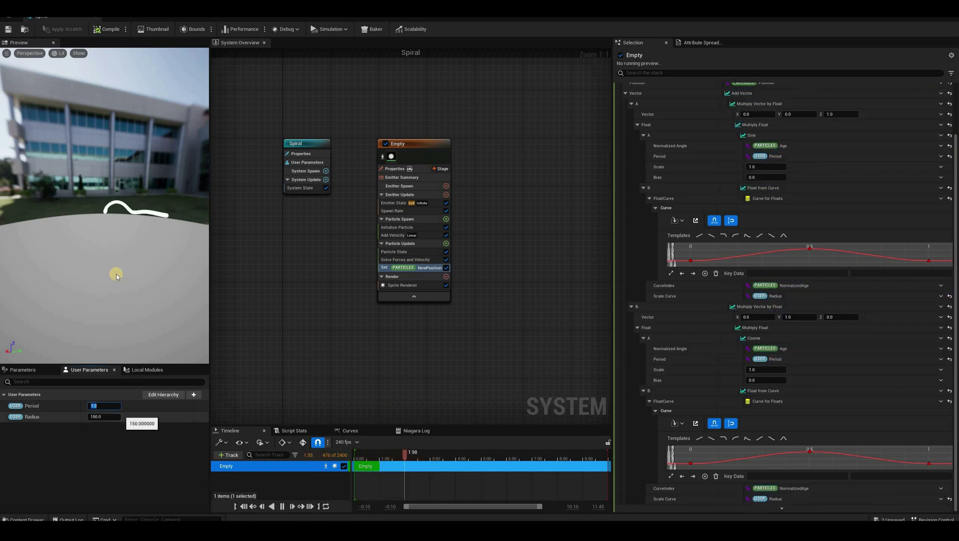
text(0.5)
key(Return)
click(90, 216)
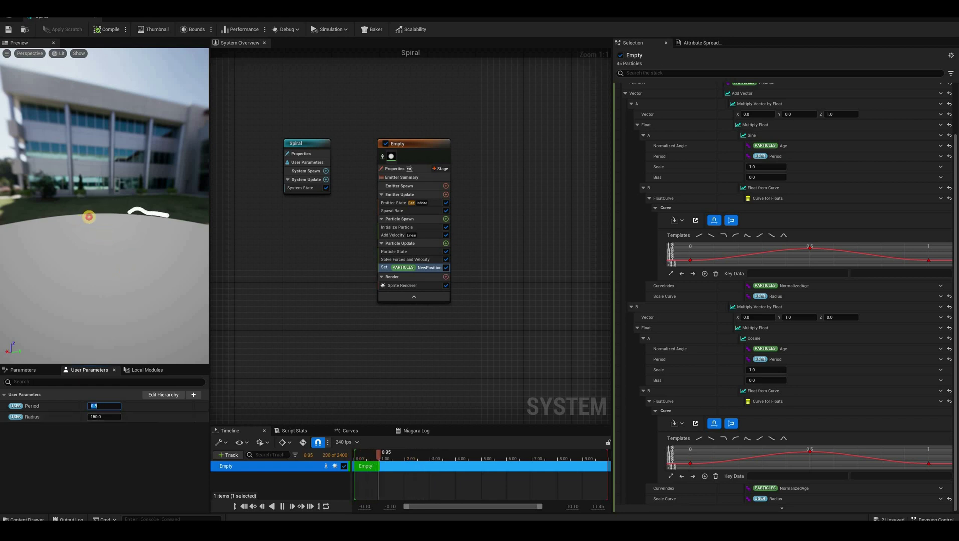
mouse_move(85, 210)
mouse_down()
mouse_move(166, 210)
mouse_move(34, 210)
mouse_move(182, 291)
mouse_move(281, 373)
mouse_move(102, 213)
mouse_up()
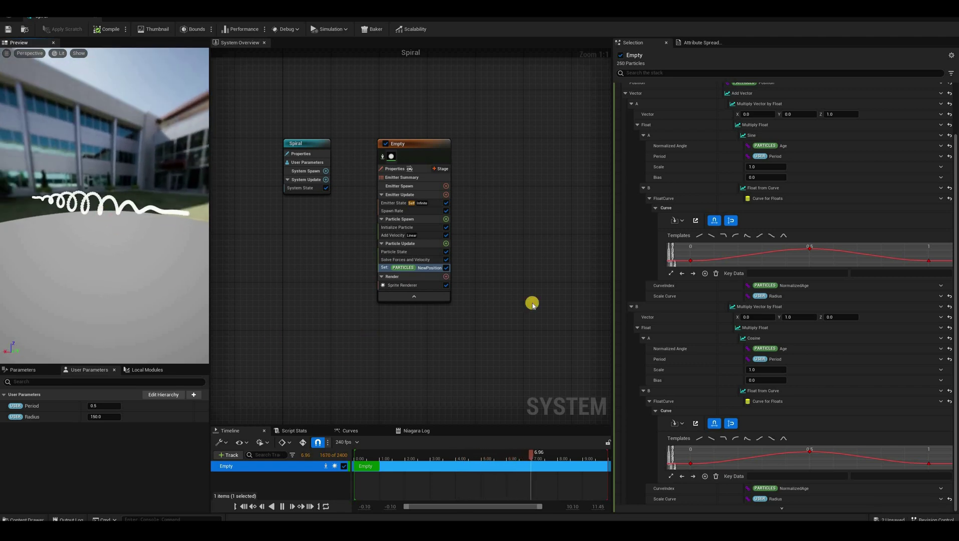
drag(544, 306, 413, 336)
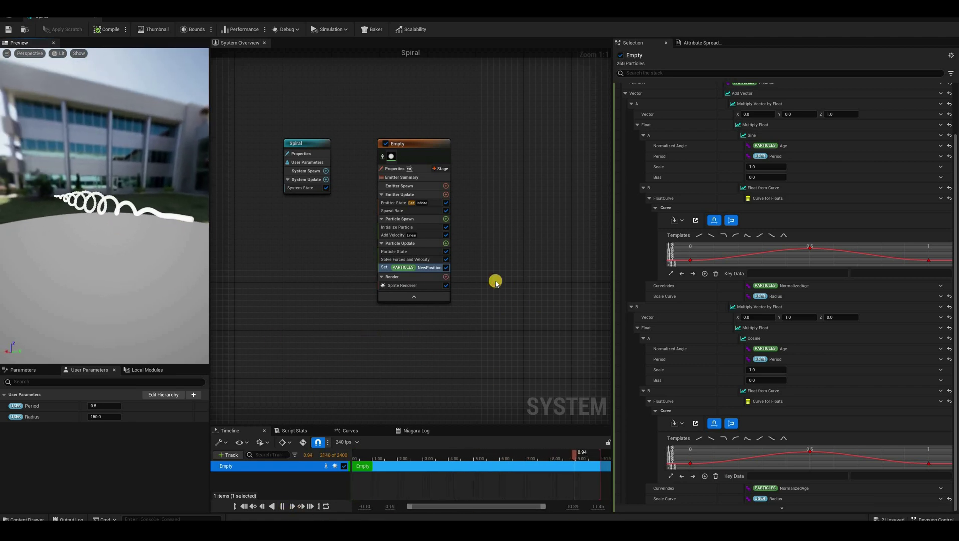
key(space)
Add a Ribbon Renderer to the Empty emitter and disable its Sprite Renderer.
click(446, 277)
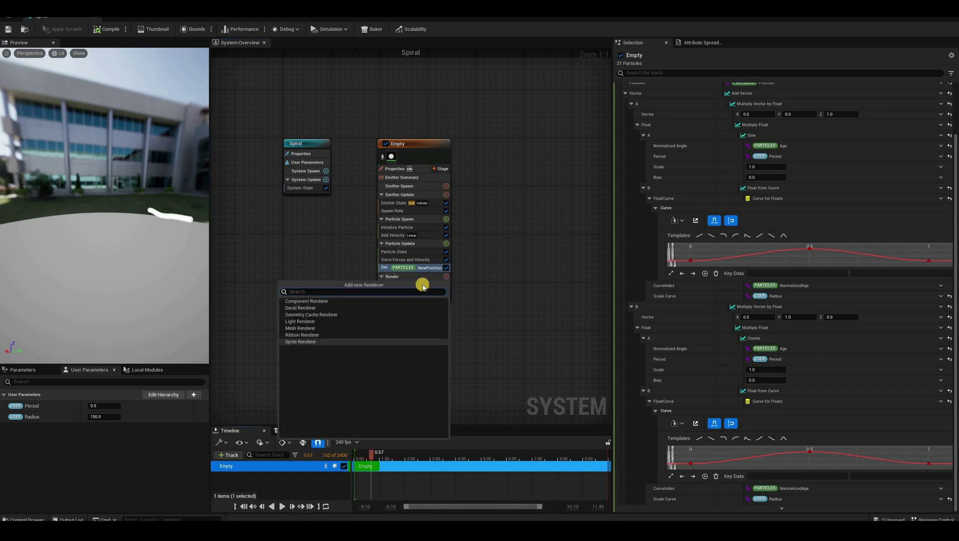
click(302, 335)
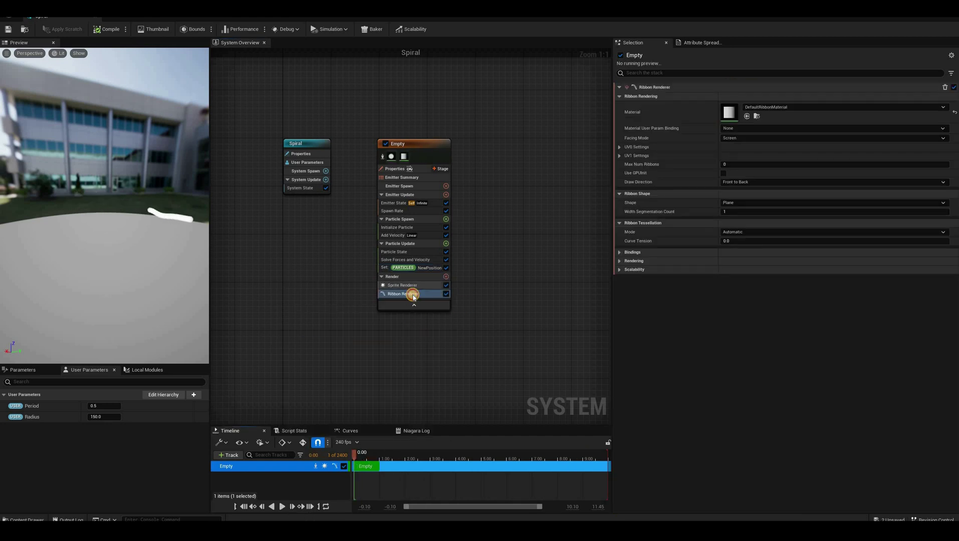
click(424, 286)
click(446, 286)
Play the simulation and set the Ribbon Renderer's Position Binding to Particles NewPosition.
click(414, 294)
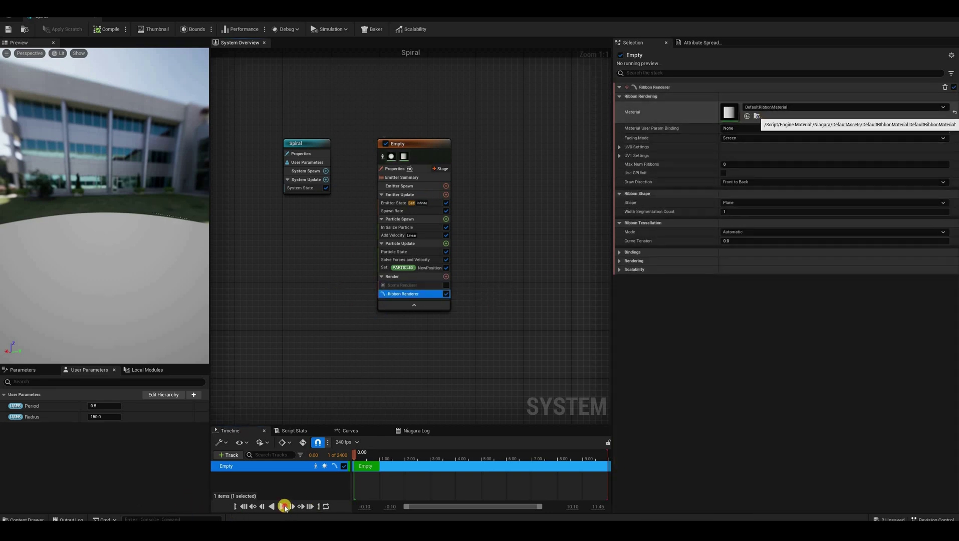
click(282, 507)
click(620, 252)
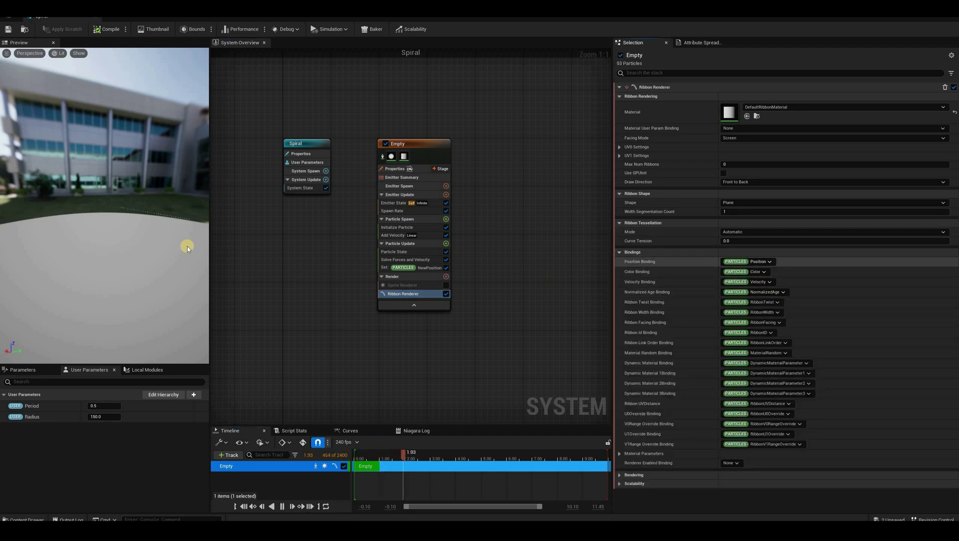
click(763, 262)
click(767, 281)
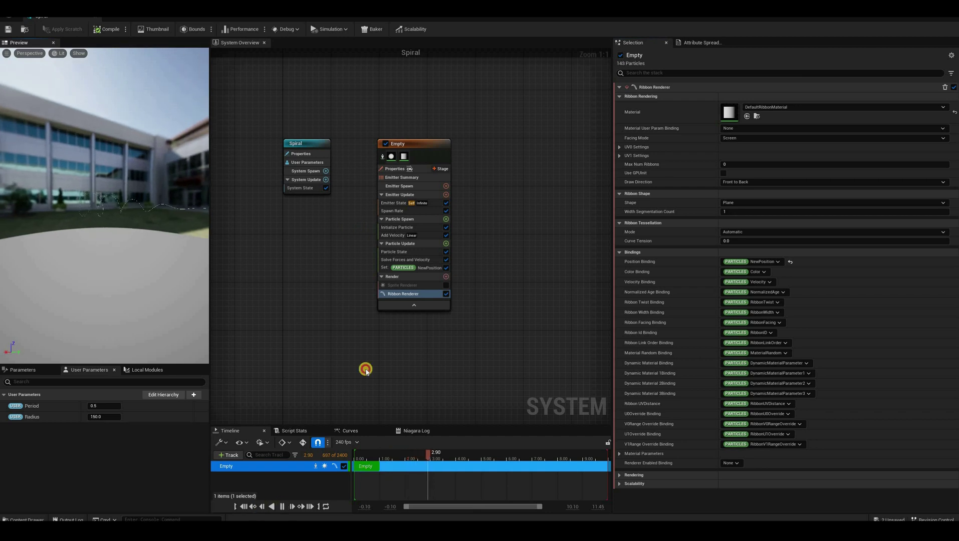
In Initialize Particle, set Ribbon Width Mode to Direct Set with a Ribbon Width of 100.
click(422, 228)
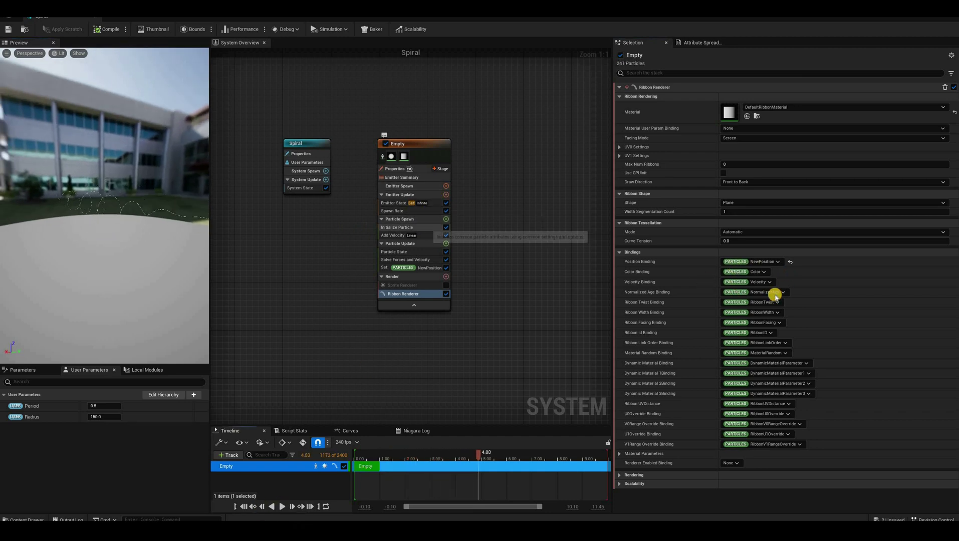
click(740, 276)
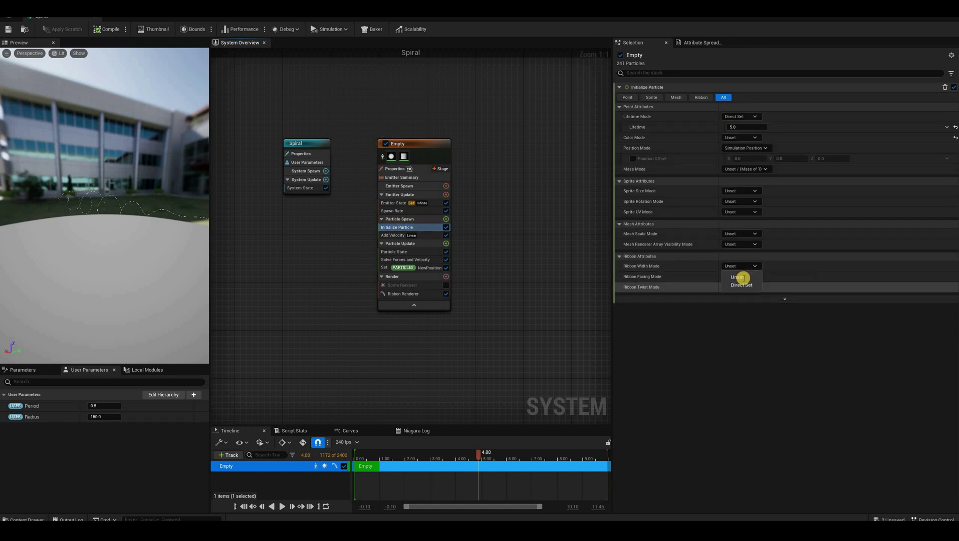
click(742, 286)
click(746, 277)
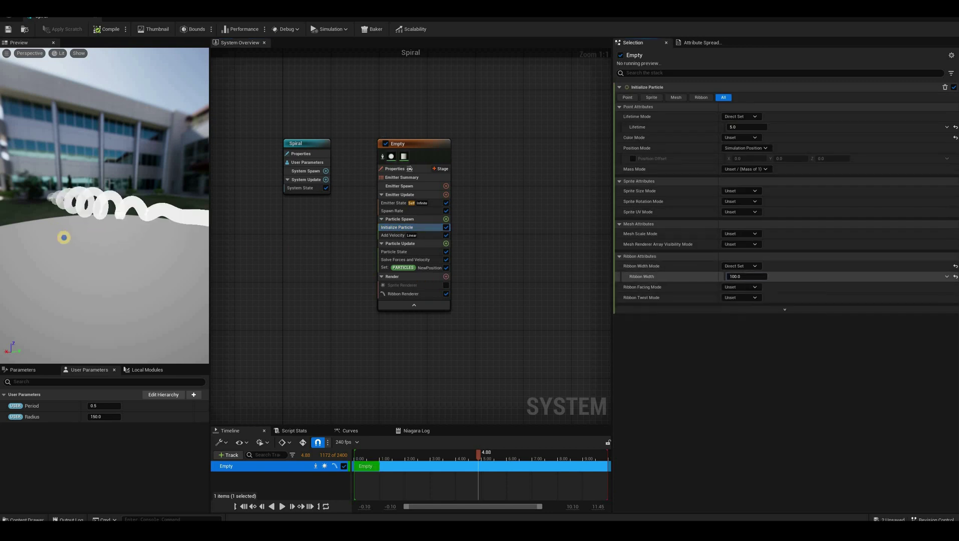
drag(79, 229, 88, 230)
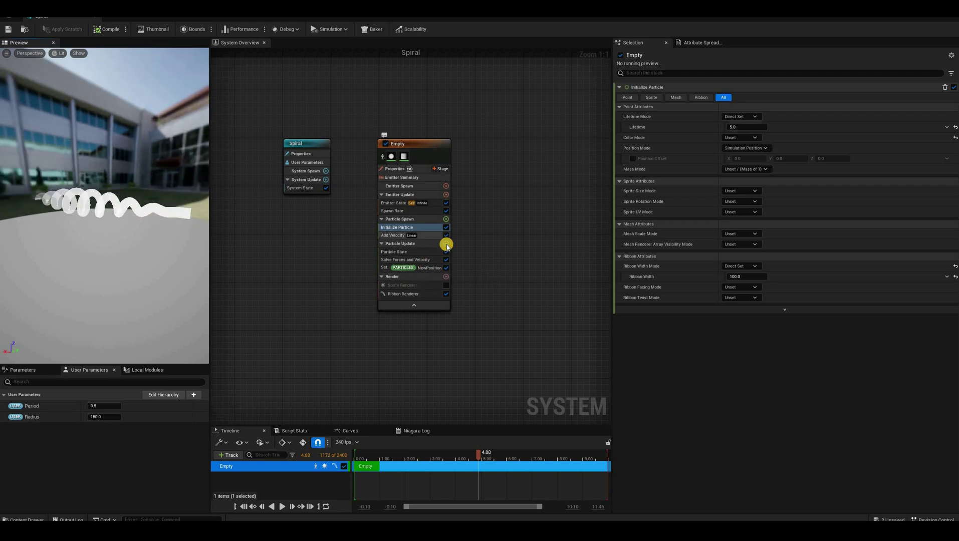
Add a Scale Ribbon Width module to the emitter's Particle Update group.
click(446, 245)
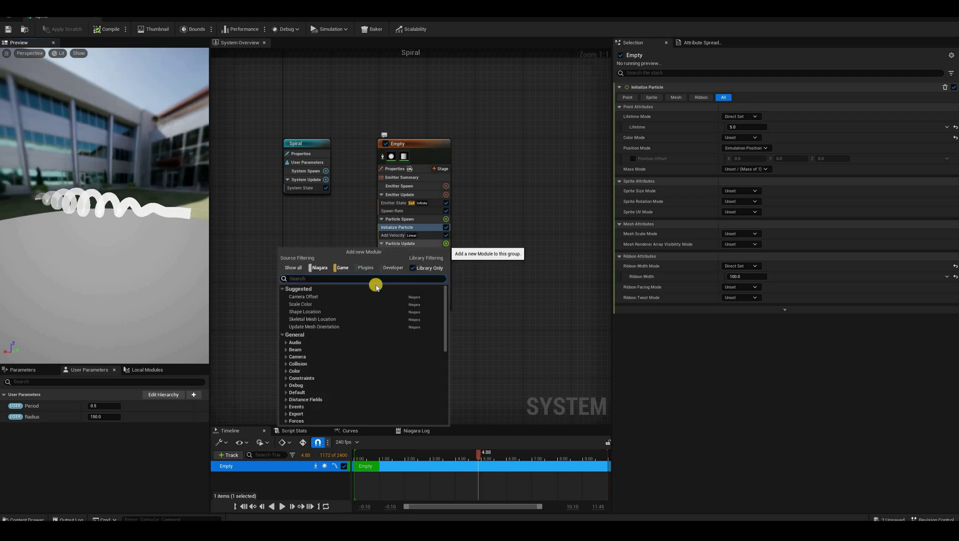
text(ribb)
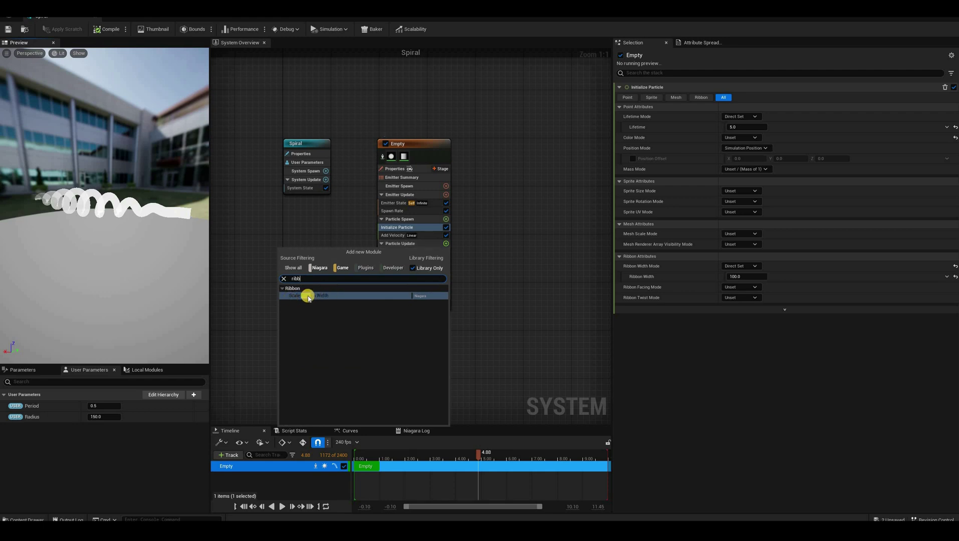
click(312, 297)
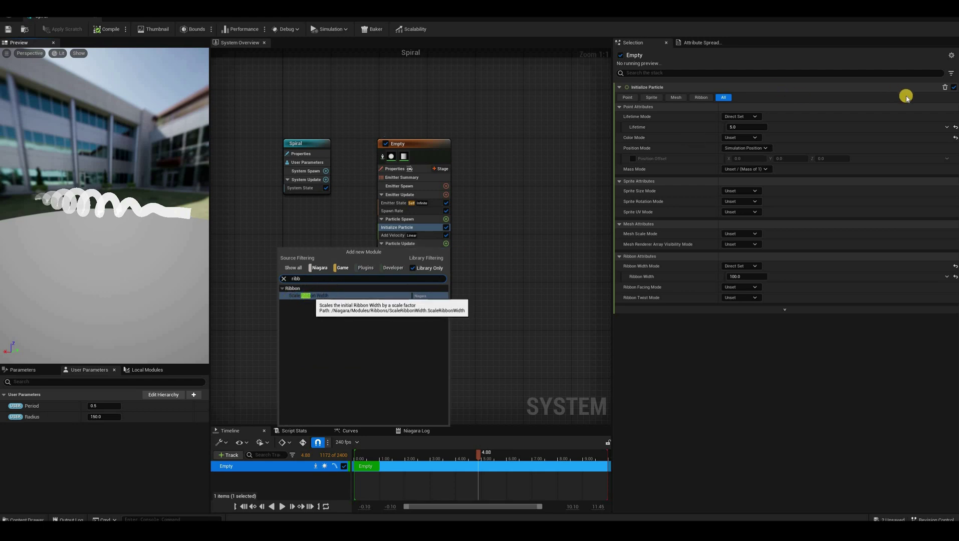
Drive Ribbon Width Scale with Float from Curve and apply the Ramp Up Down template to its curve.
click(946, 97)
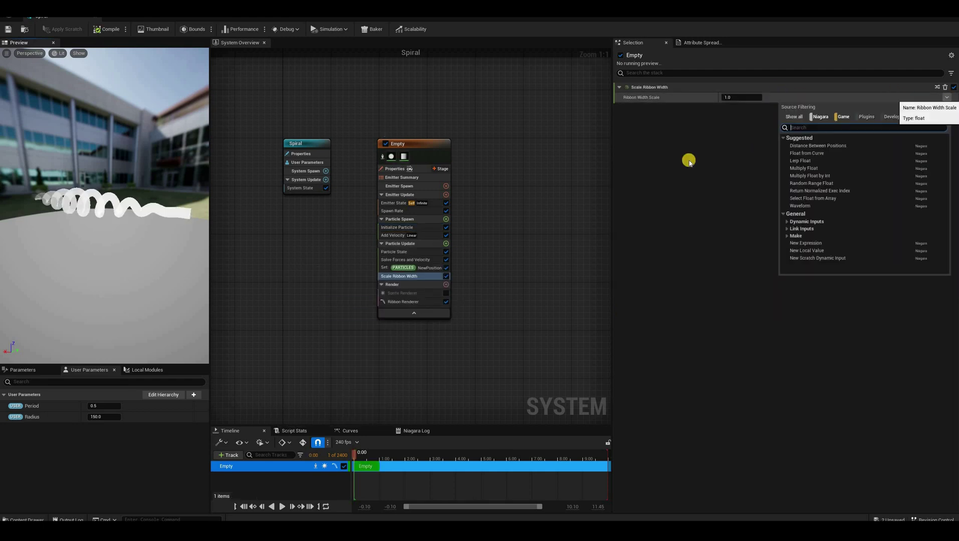
click(820, 154)
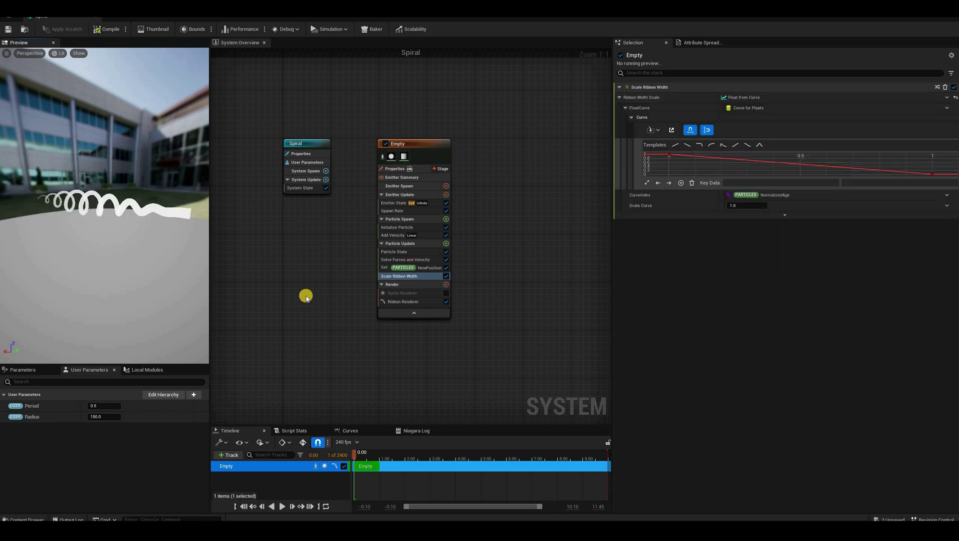
click(760, 145)
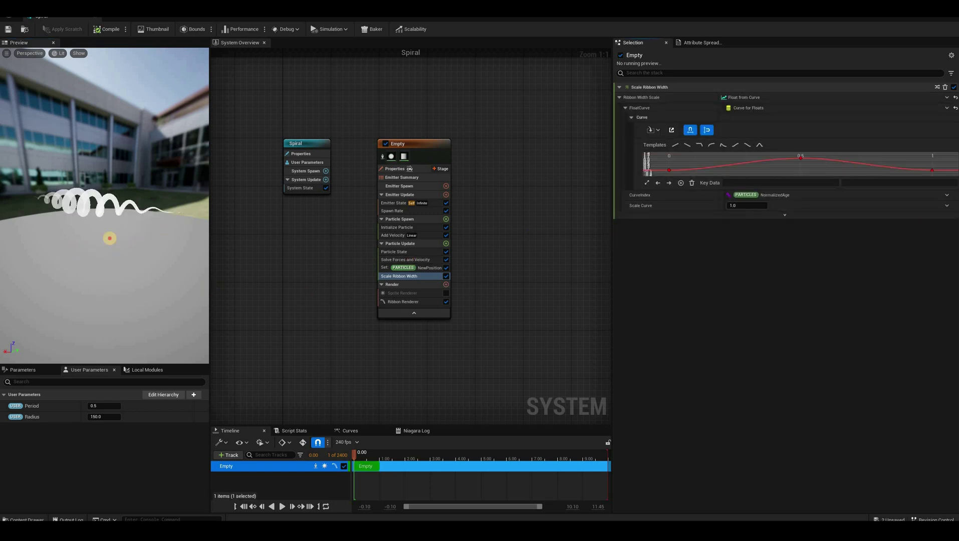
mouse_move(146, 242)
mouse_down()
mouse_move(103, 238)
mouse_move(136, 240)
mouse_up()
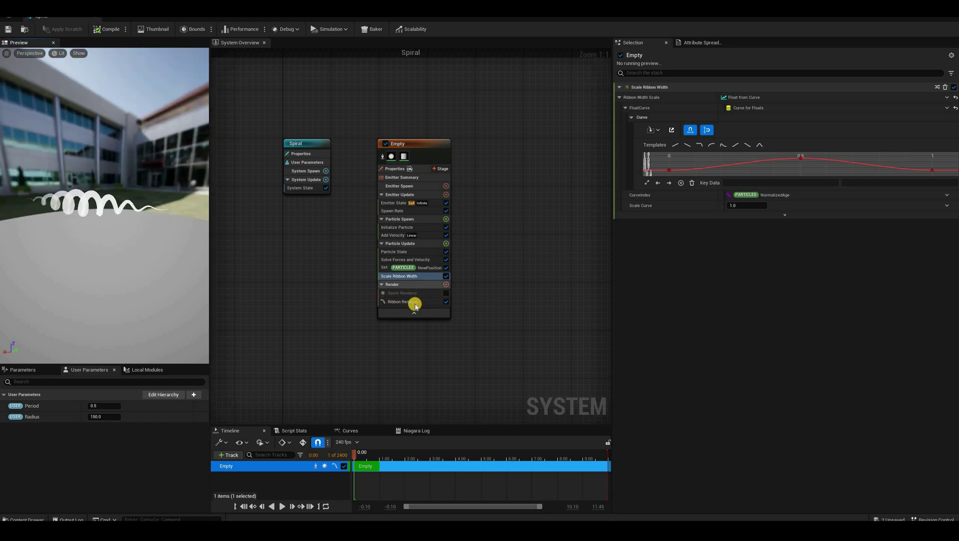
Delete the disabled Sprite Renderer and assign the plasma_ribbon material to the Ribbon Renderer.
click(412, 295)
key(Delete)
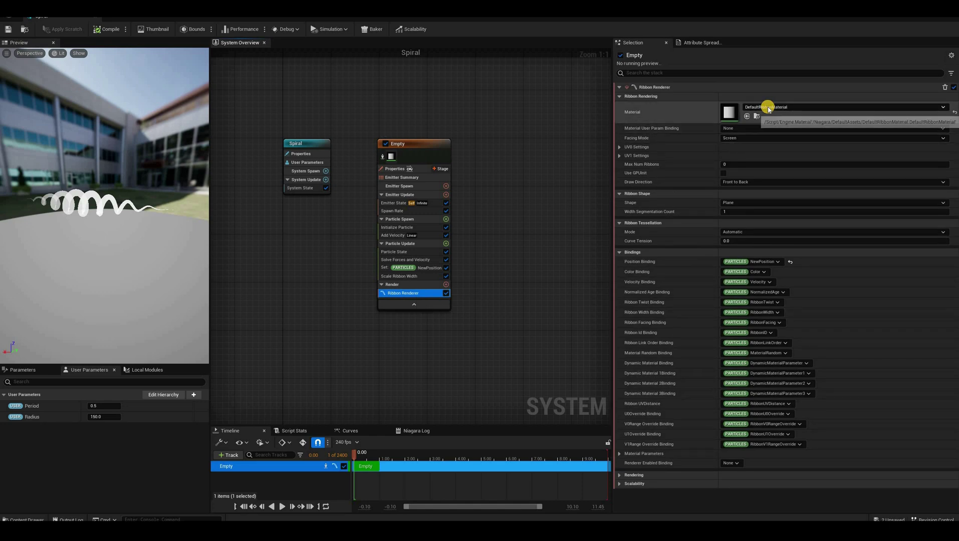
click(772, 107)
text(plasm)
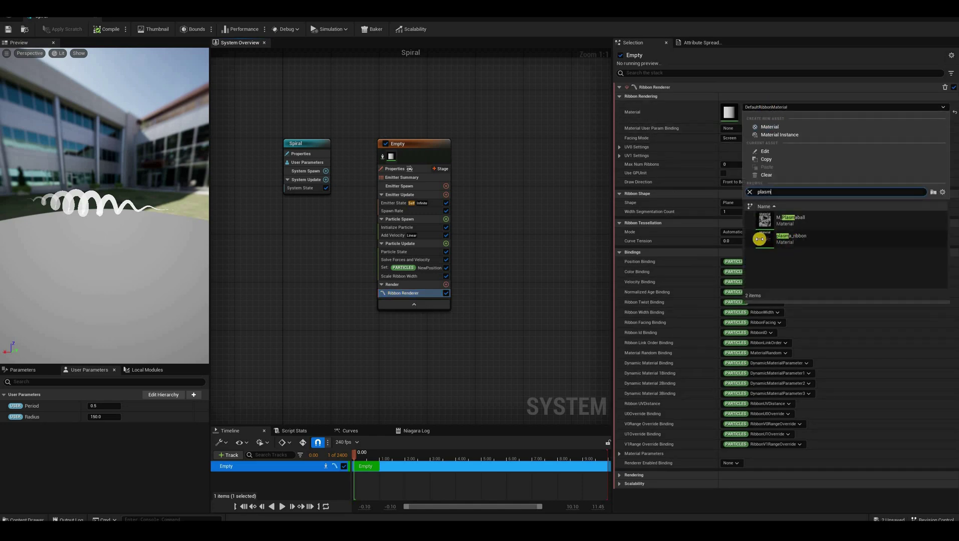
click(760, 240)
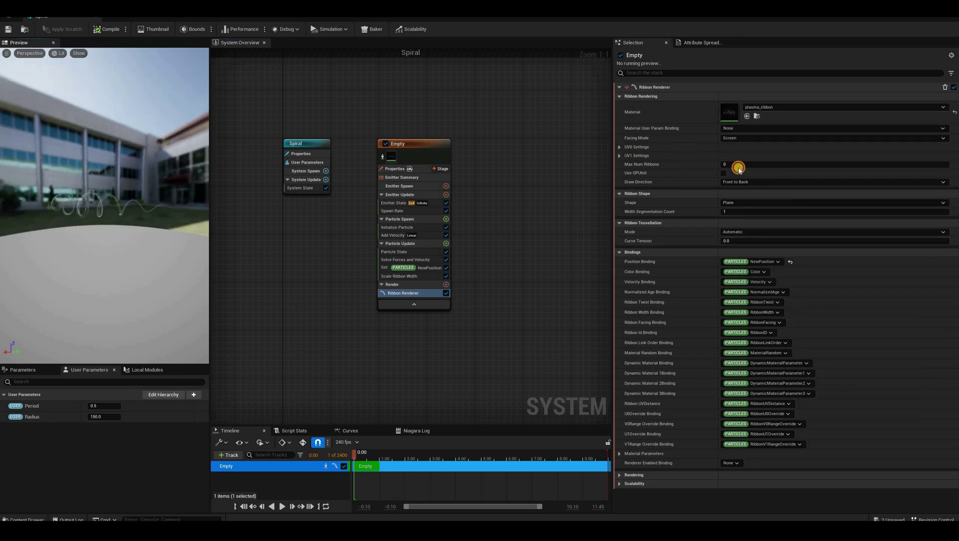
In the ribbon's UV0 settings, set UV Mode to Tiled (By Segment Length) with a Tiling Length of 1000.
click(742, 148)
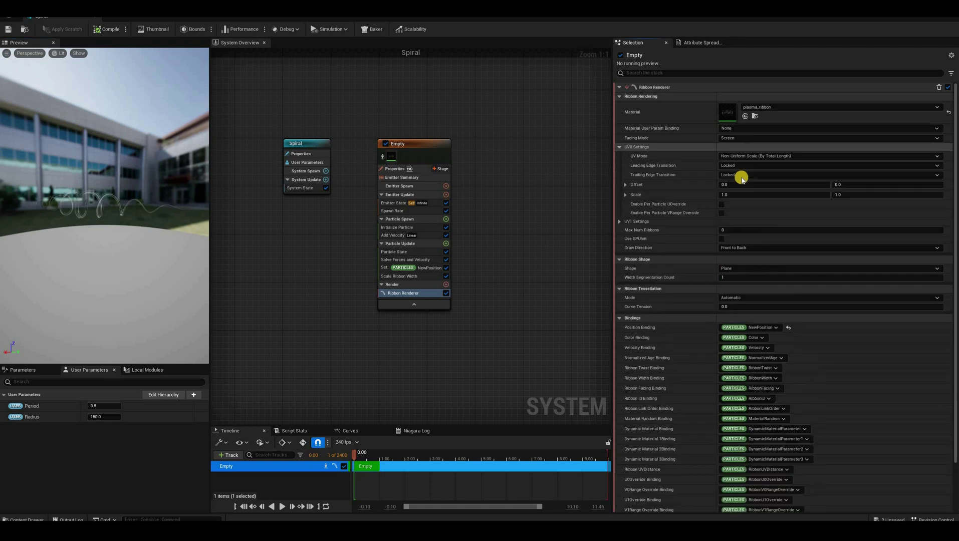
click(745, 156)
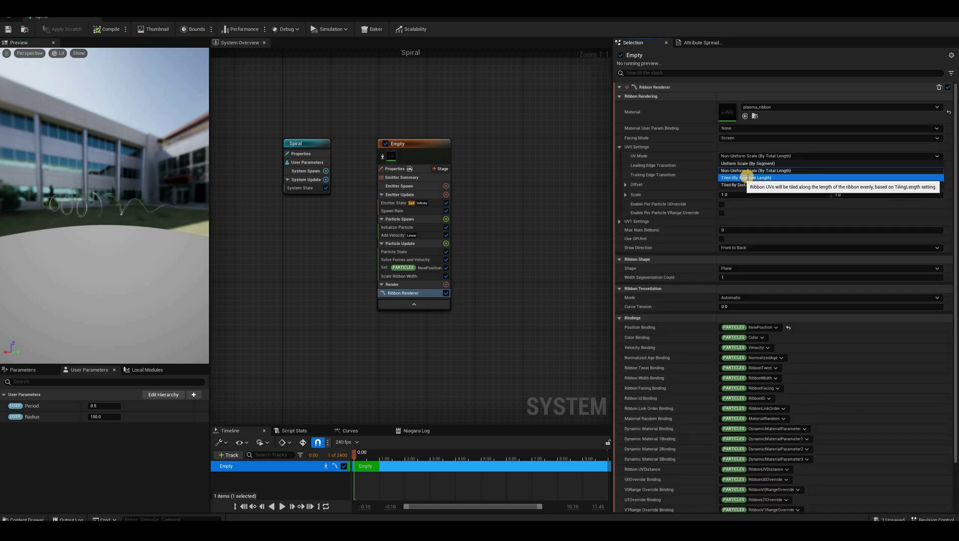
click(747, 178)
click(747, 176)
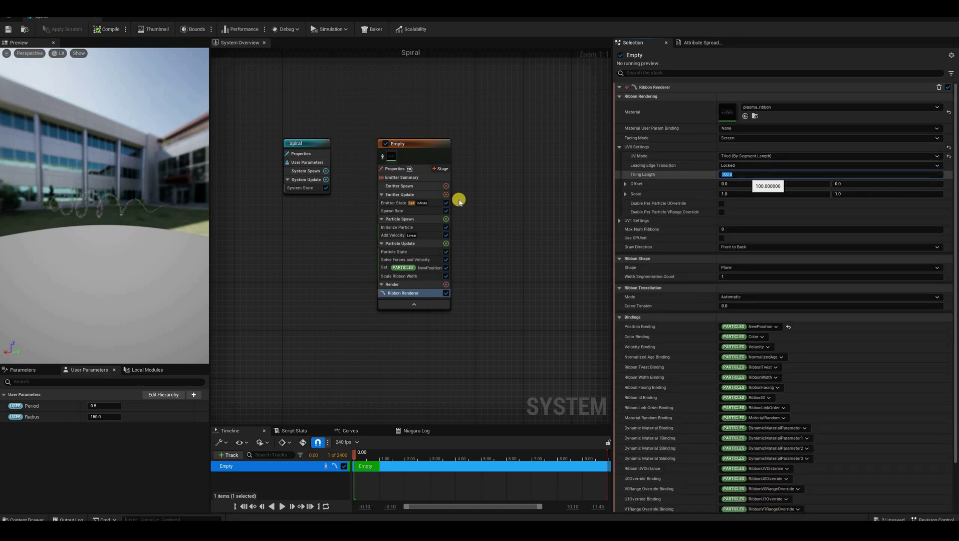
key(Return)
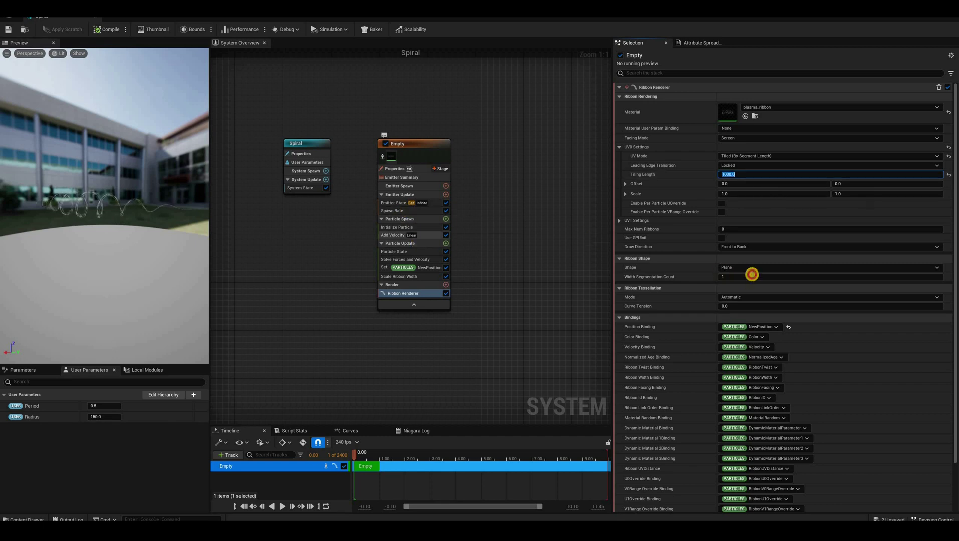
In Initialize Particle, set Ribbon Width to 200 and Color Mode to Direct Set with a magenta color of R 17.248322, G 0, B 50.
click(397, 227)
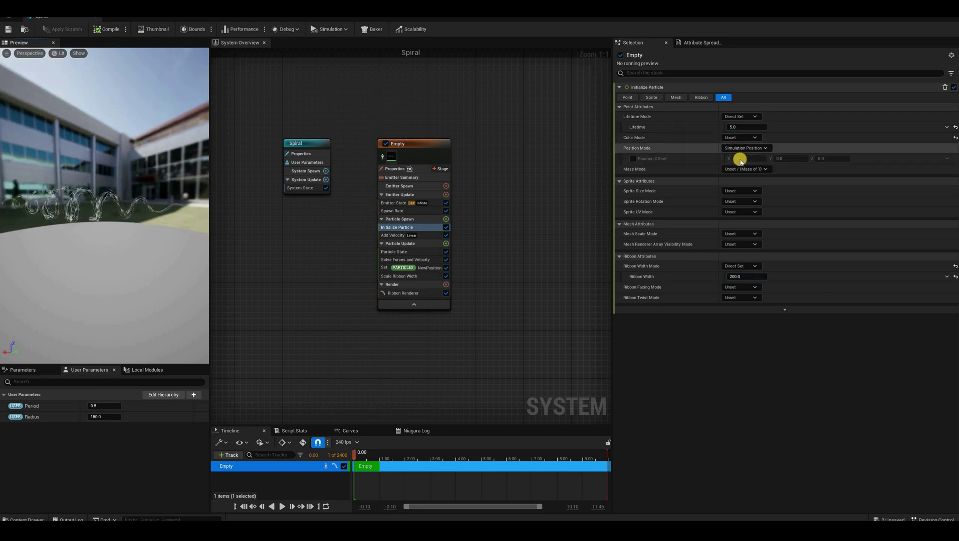
click(741, 137)
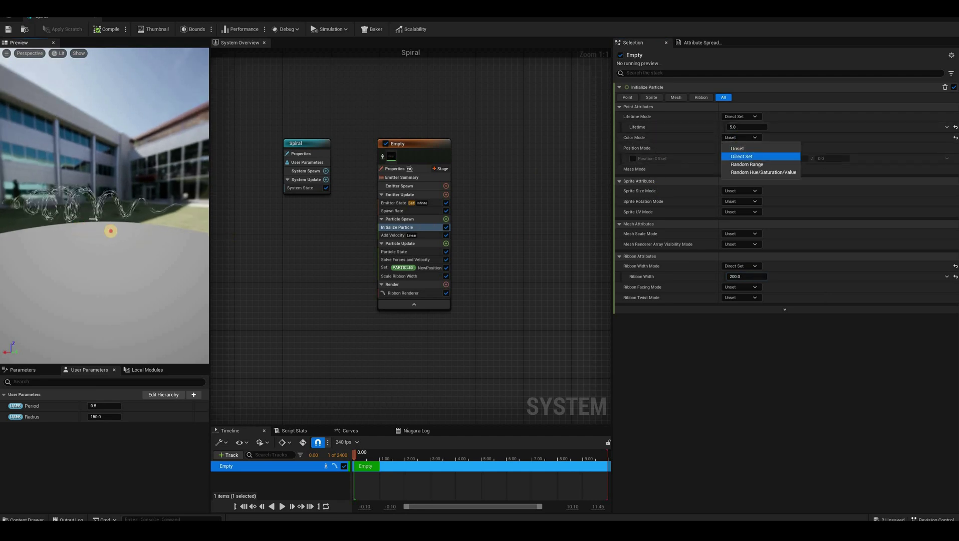
click(742, 156)
drag(150, 231, 105, 214)
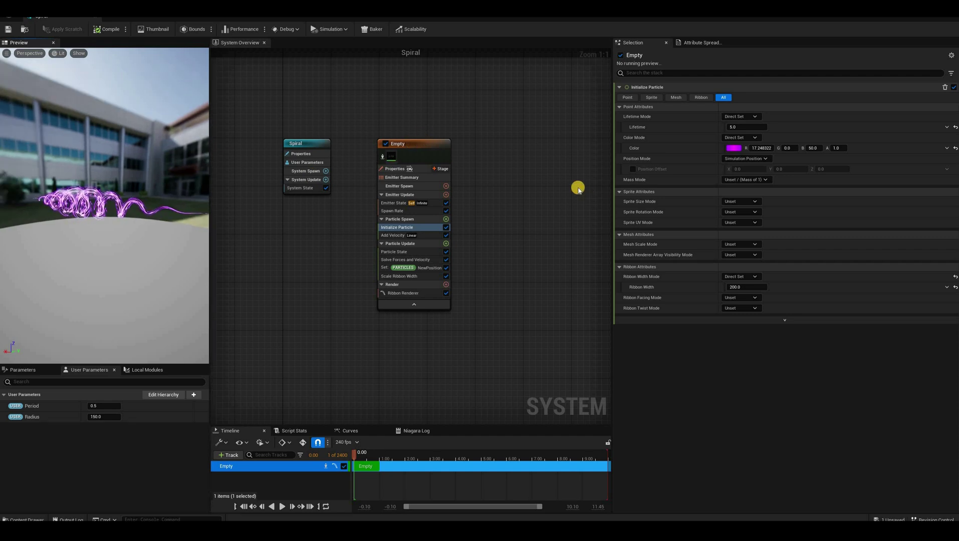
click(531, 171)
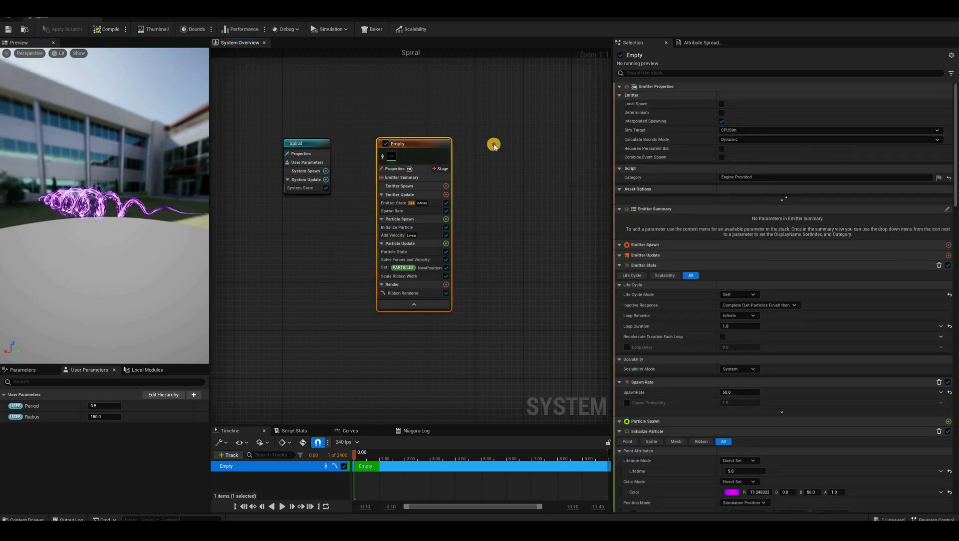
Duplicate the Empty emitter and place the copy beside the original in the system overview.
key(ctrl+d)
drag(598, 259, 542, 260)
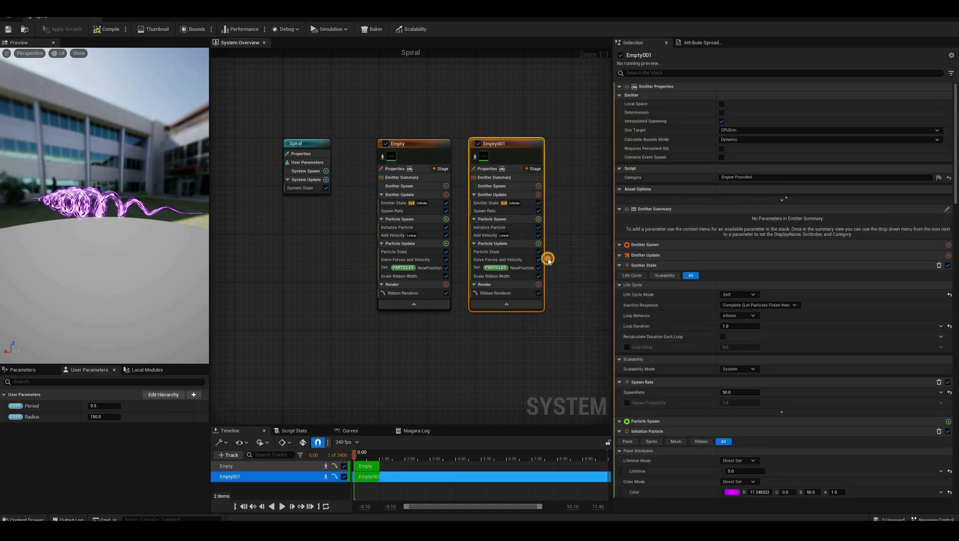
key(F2)
key(Return)
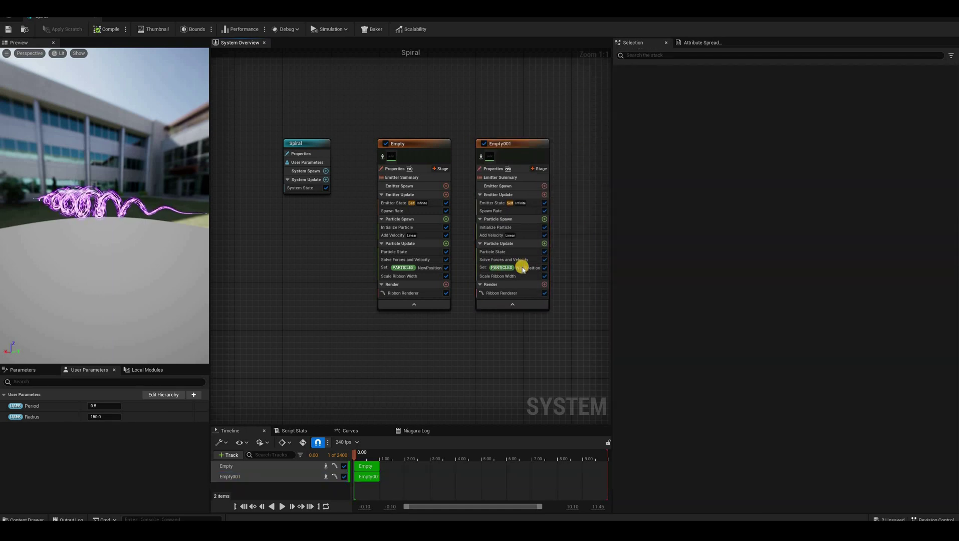
In the duplicated emitter, delete the Set NewPosition module and set the Ribbon Renderer's Position Binding to PARTICLES Position.
click(504, 267)
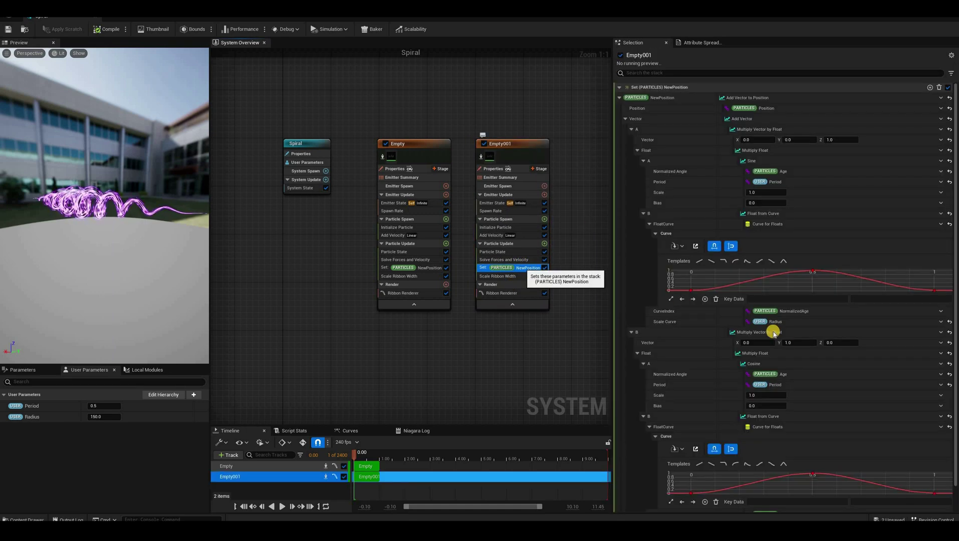
key(Delete)
click(501, 284)
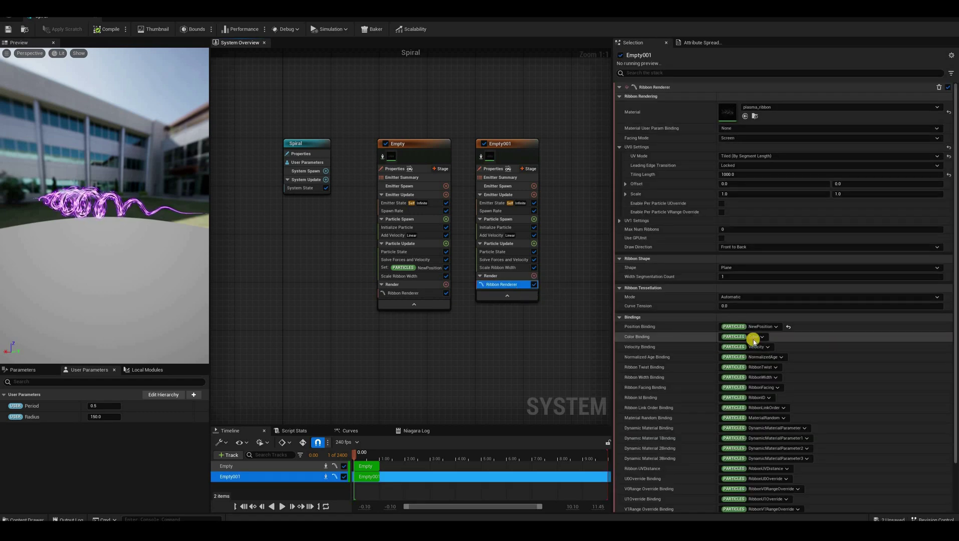
click(761, 327)
click(757, 346)
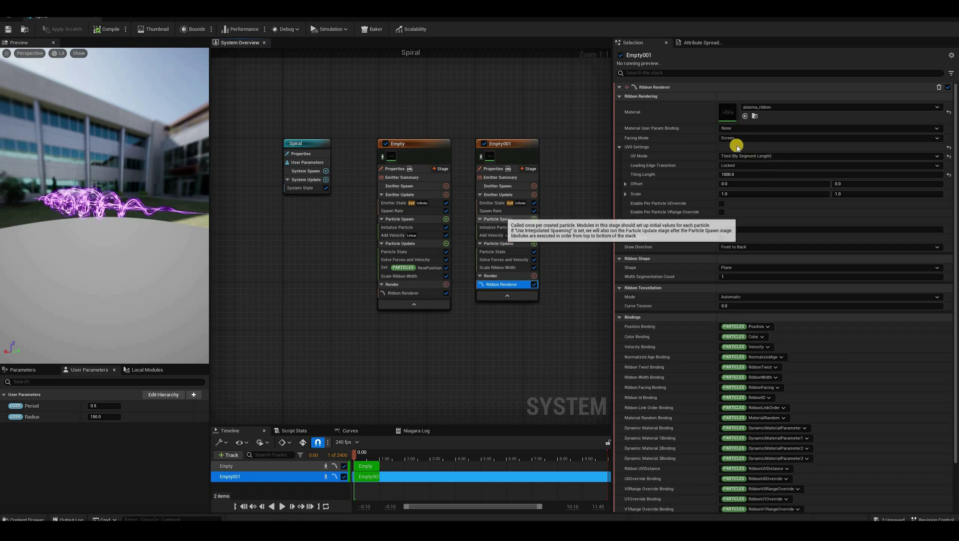
In Empty001's Initialize Particle module, change the color to a pale blue of about R 14.27, G 31.73, B 50.
click(496, 227)
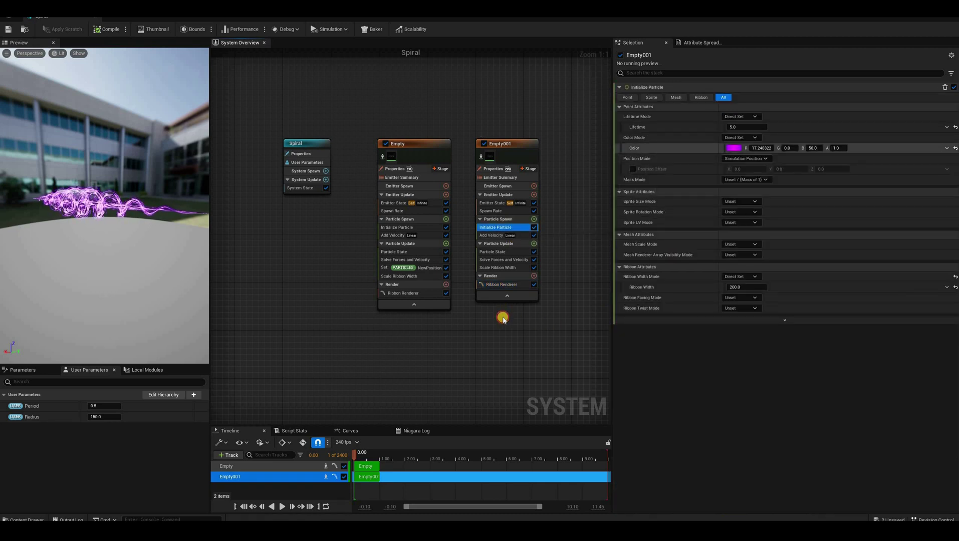
click(734, 149)
click(503, 311)
drag(504, 313, 490, 322)
click(120, 250)
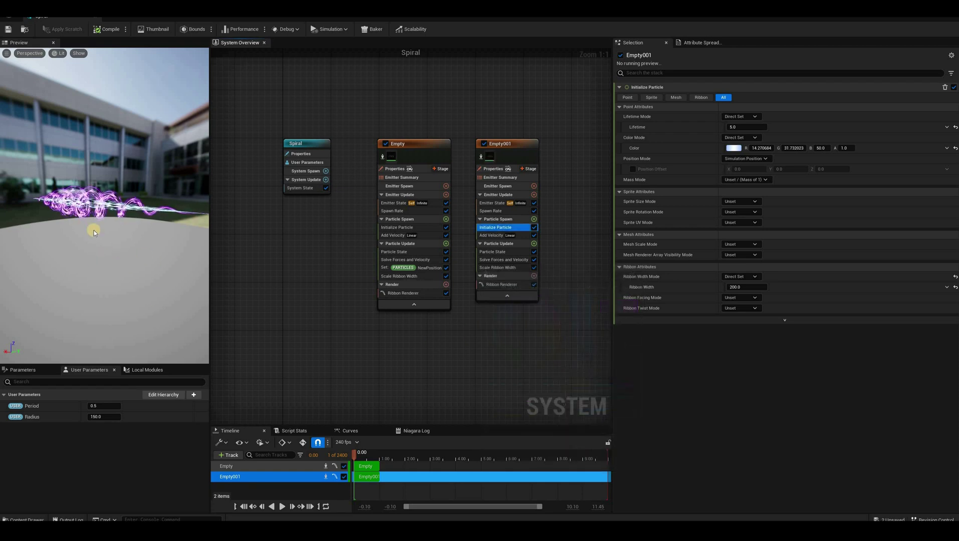
drag(41, 205, 424, 237)
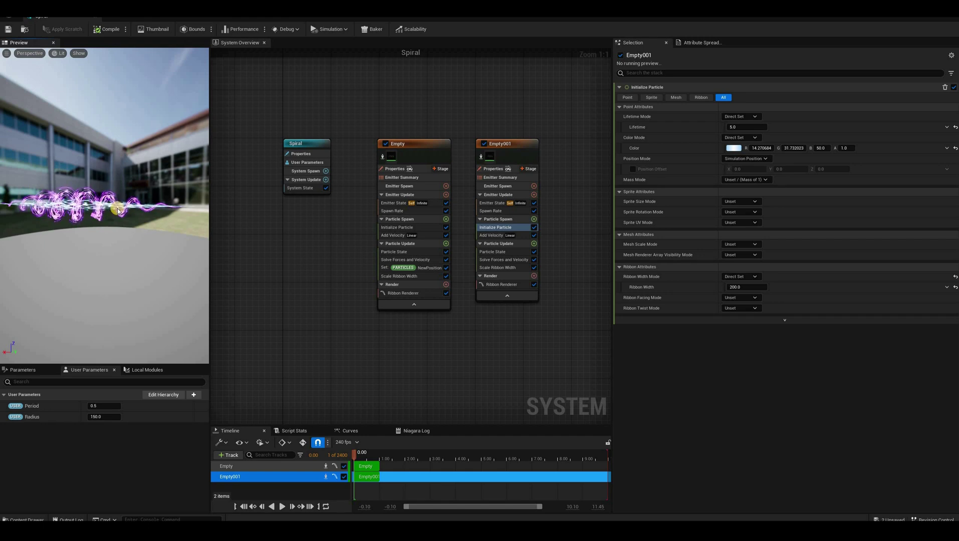
Add a Curl Noise Force module to the Empty emitter's Particle Update stage.
click(446, 244)
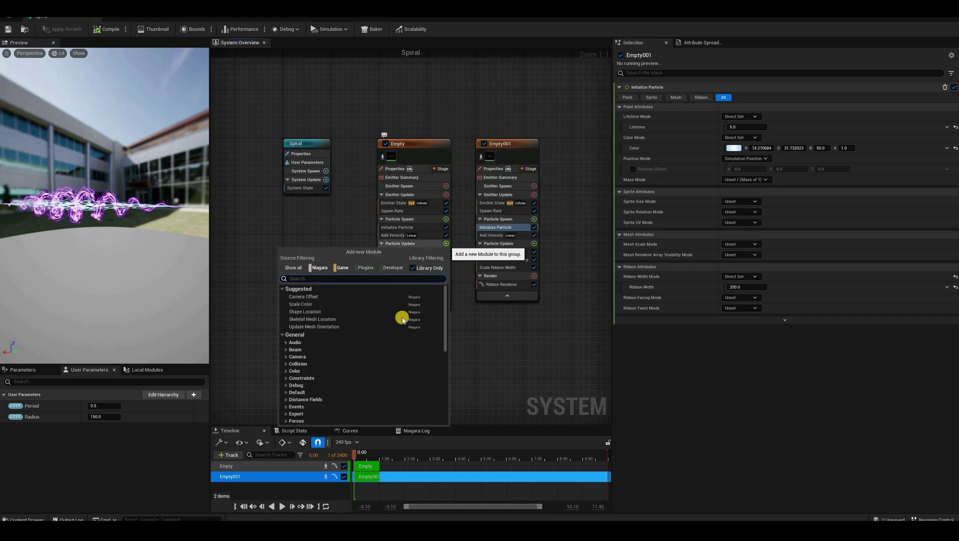
text(cur)
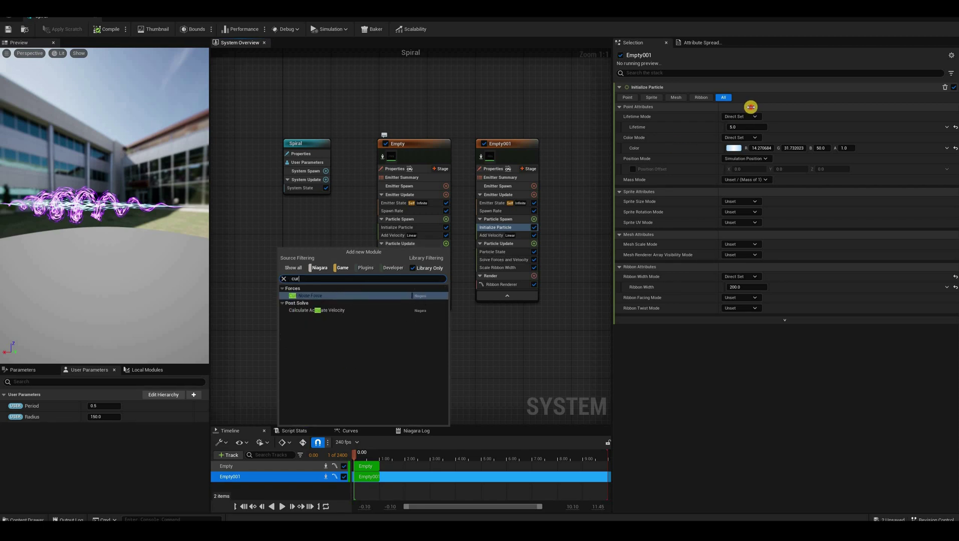
key(Return)
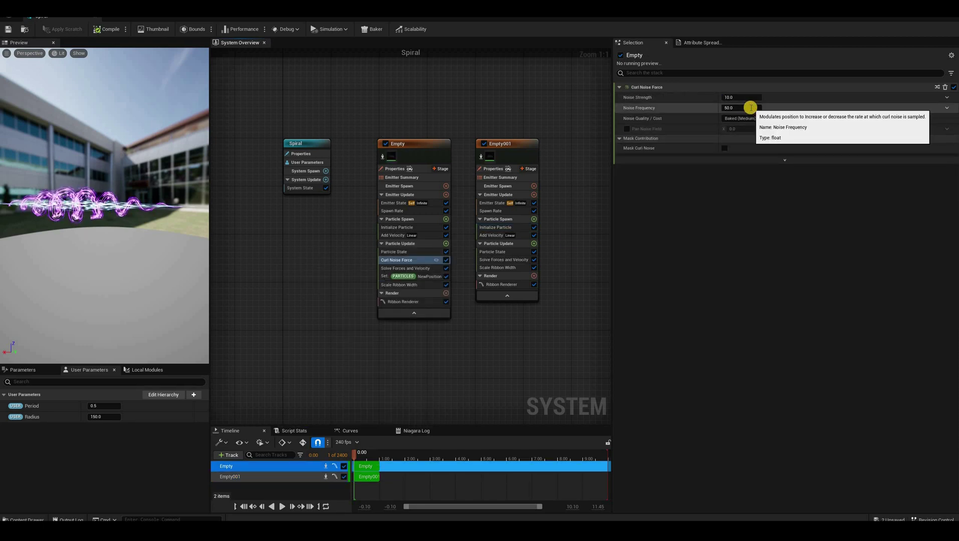
Set the Curl Noise Force to Noise Strength 100 and Noise Frequency 10, with Pan Noise Field enabled at Z 2.
click(751, 108)
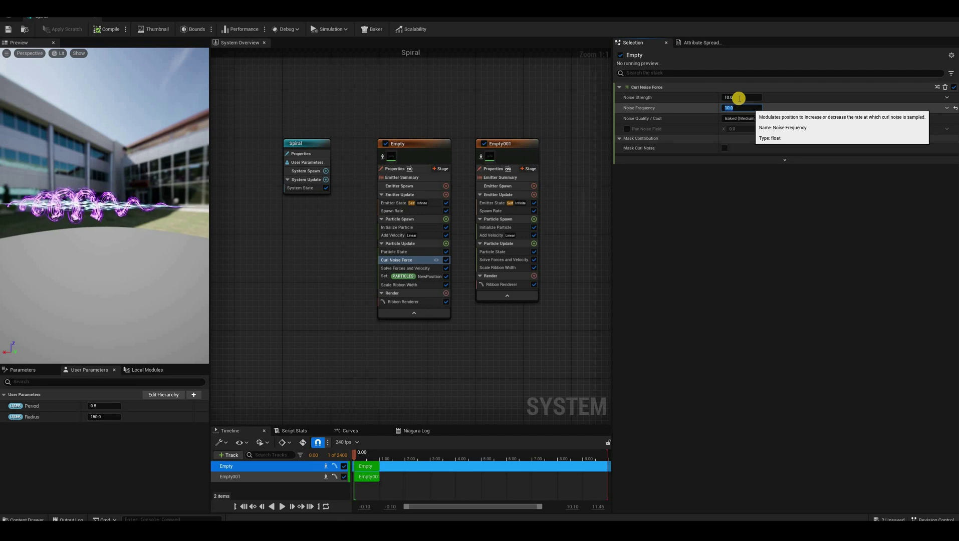
click(739, 97)
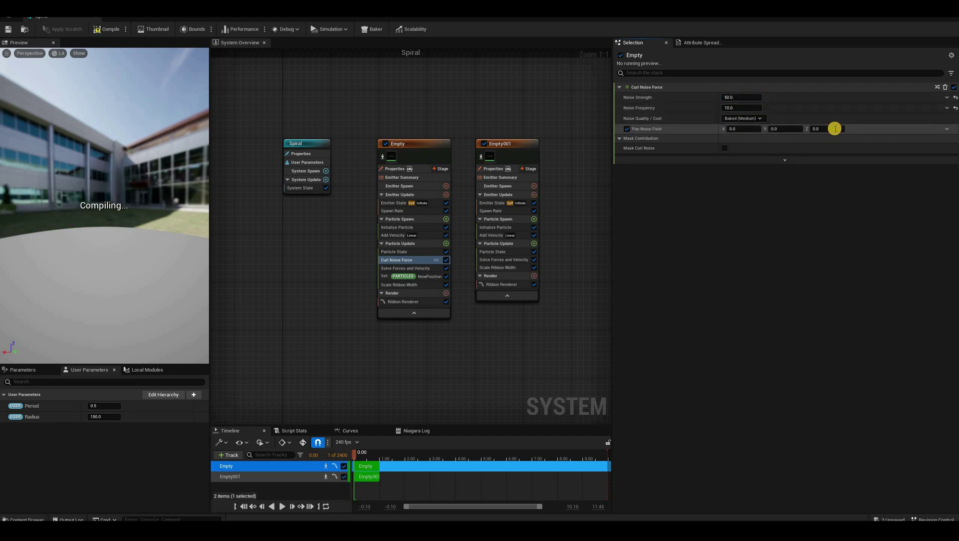
click(836, 129)
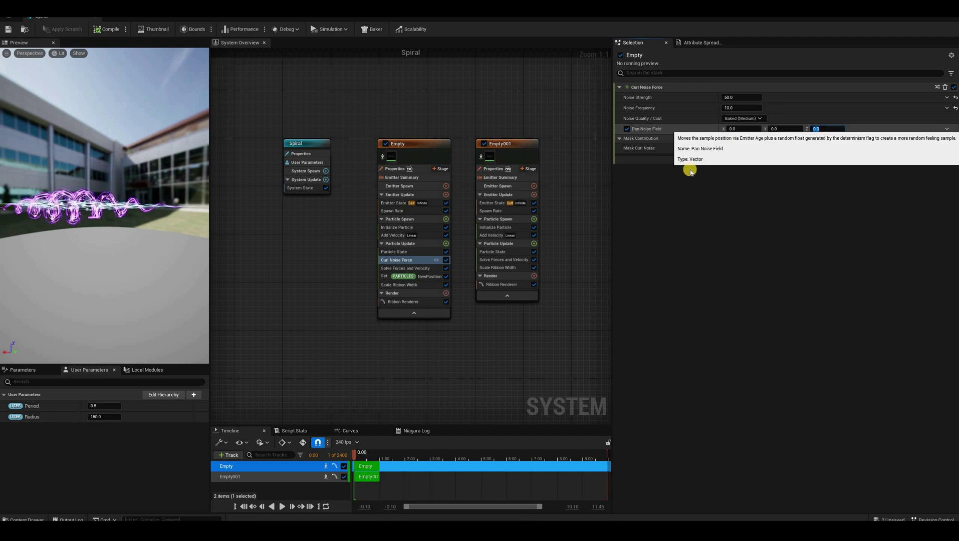
text(2)
key(Return)
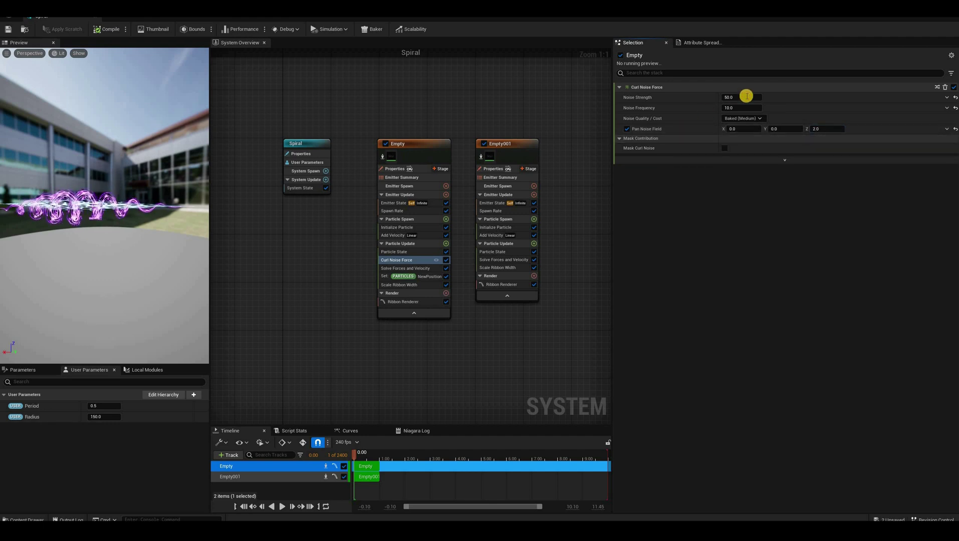
click(746, 97)
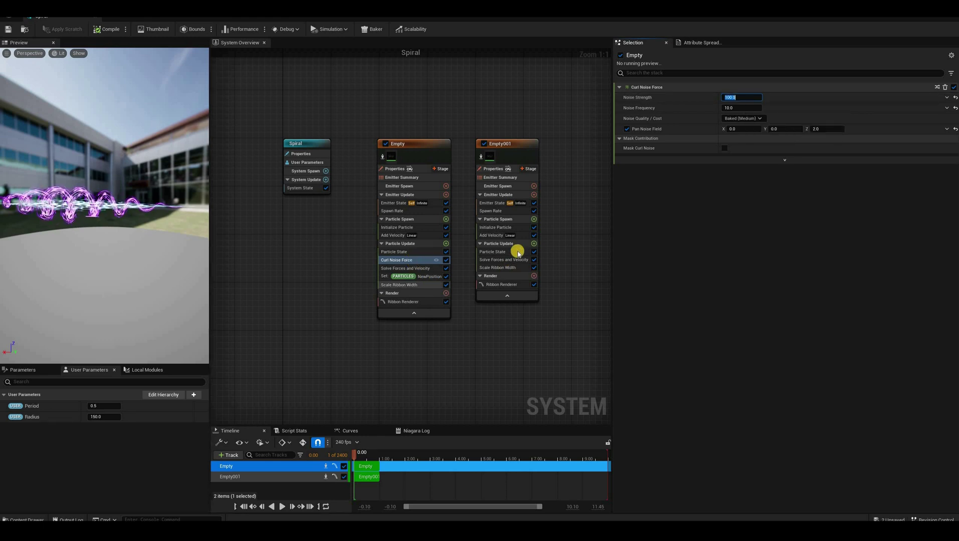
Copy the Curl Noise Force module into Empty001's Particle Update stage and save the system.
click(410, 260)
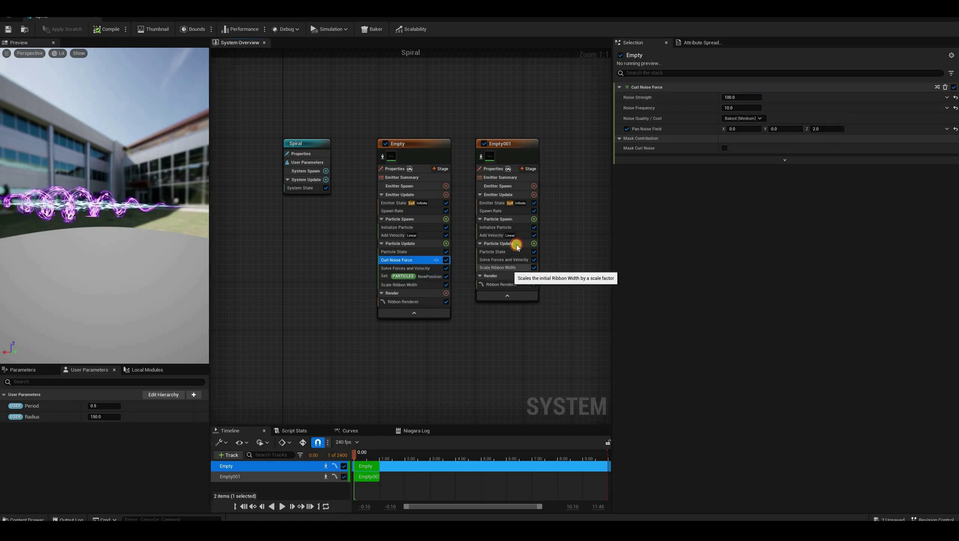
click(517, 248)
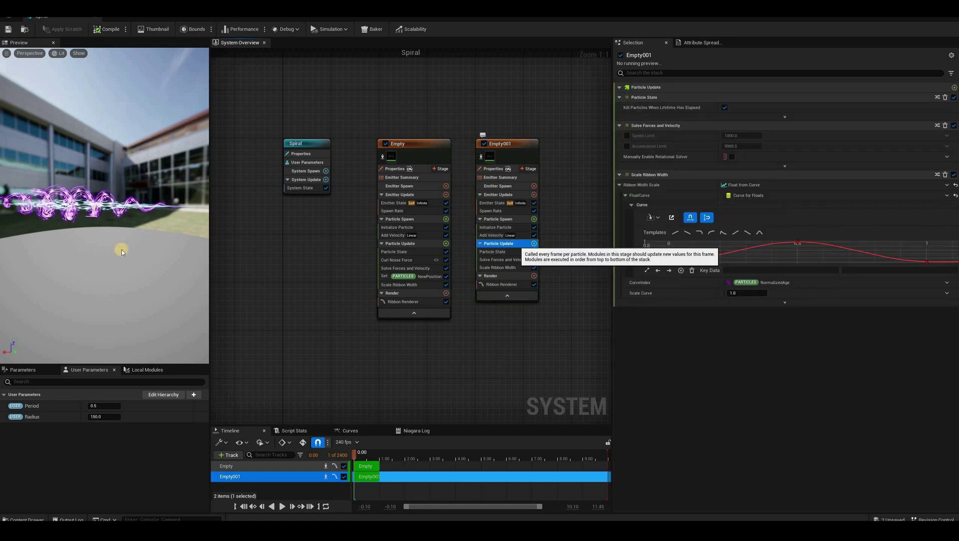
key(ctrl+v)
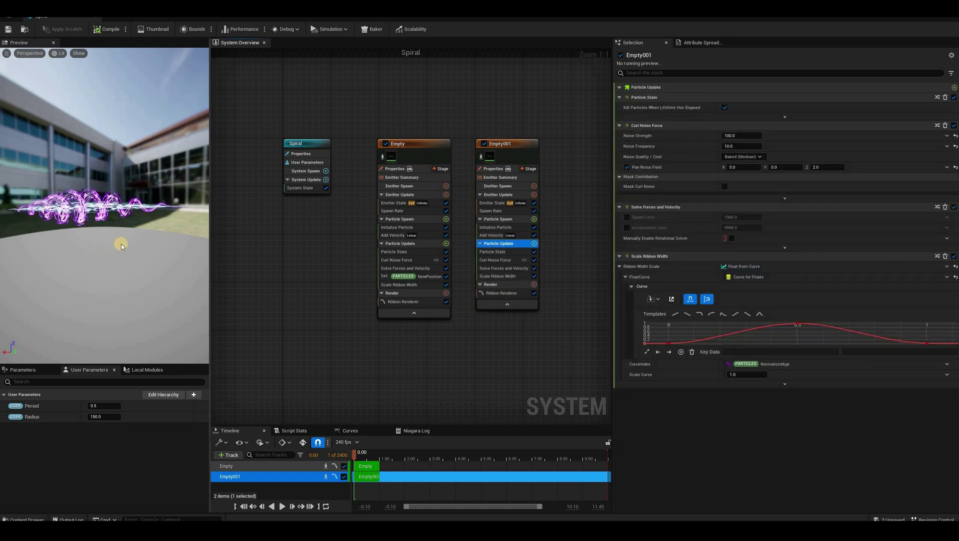
drag(116, 248, 117, 238)
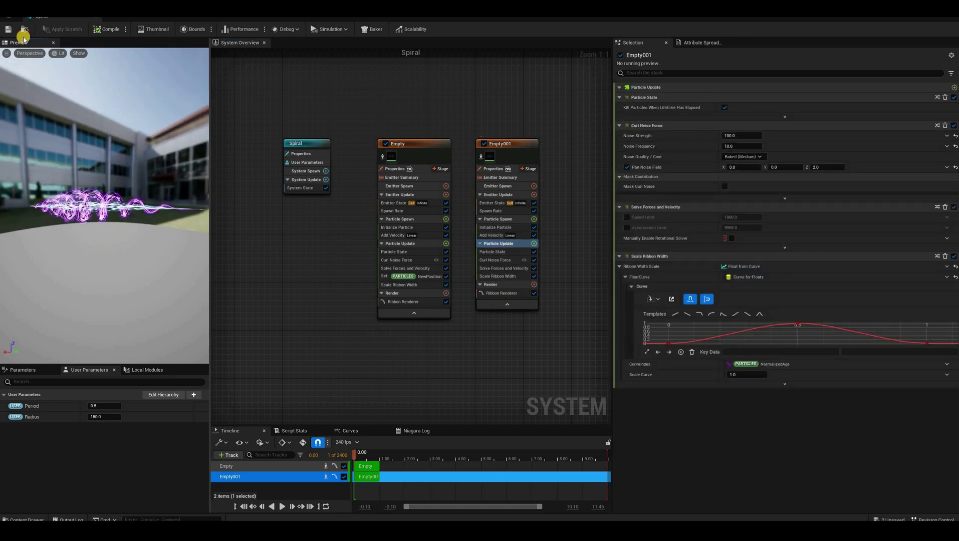
click(7, 32)
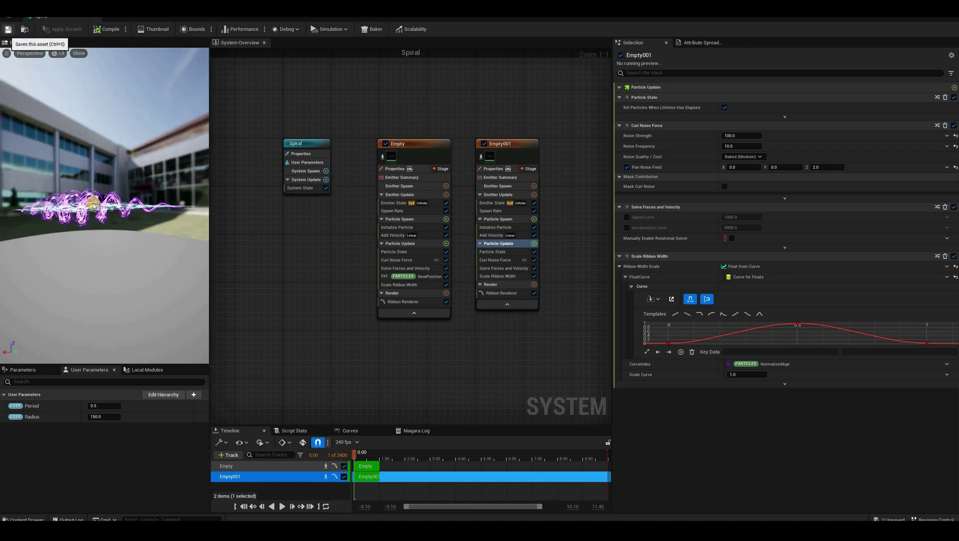
drag(90, 209, 57, 212)
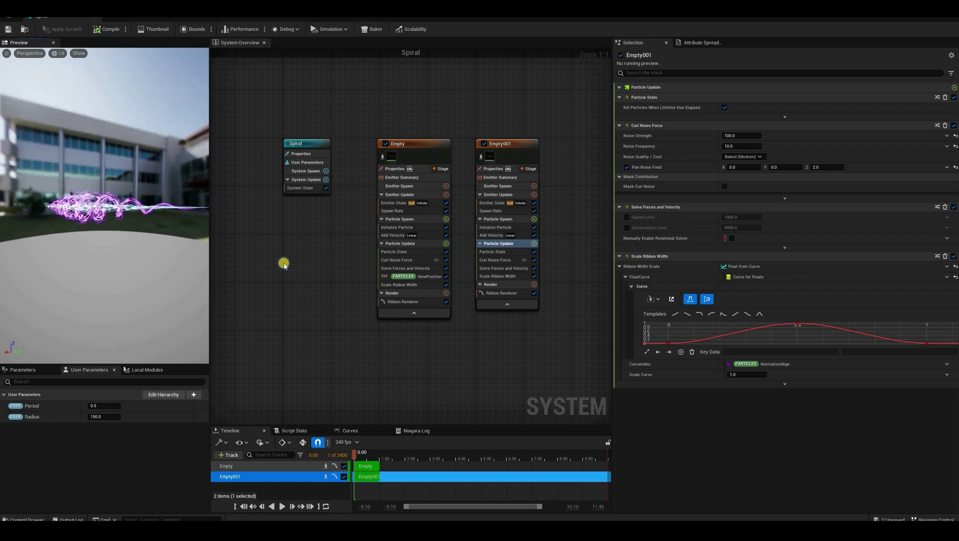
right_drag(450, 294, 396, 297)
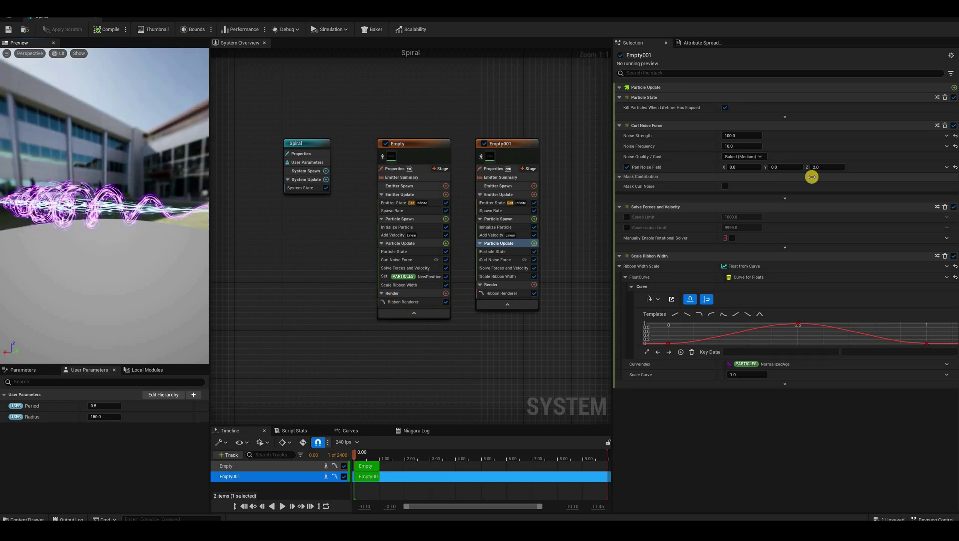
Open the plasma_ribbon material from the Empty emitter's Ribbon Renderer and examine its node graph from the TexCoord node onward.
click(413, 302)
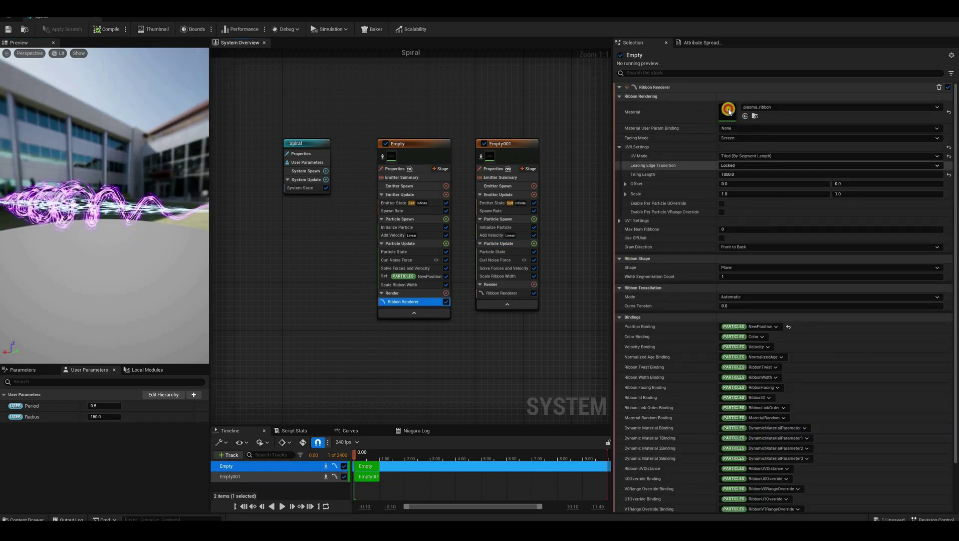
double_click(726, 121)
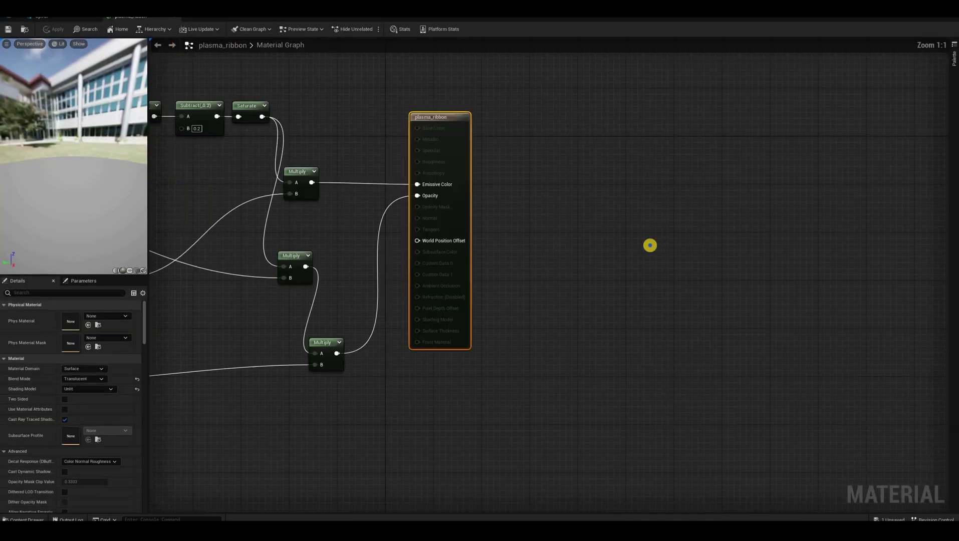
right_drag(422, 190, 531, 234)
right_drag(264, 248, 547, 239)
right_drag(131, 272, 133, 273)
click(228, 174)
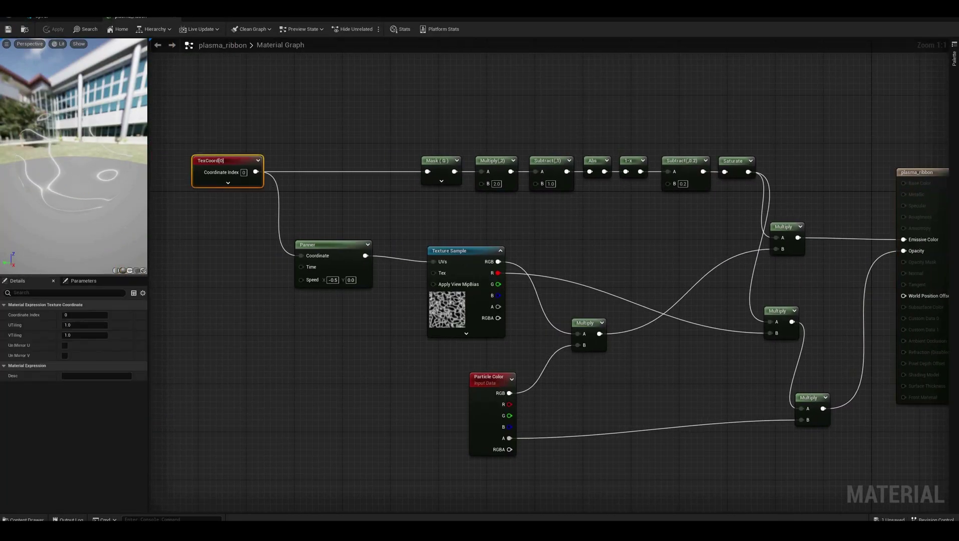
Show the material preview on a plane and preview the output of the Subtract node with B 0.2.
click(130, 271)
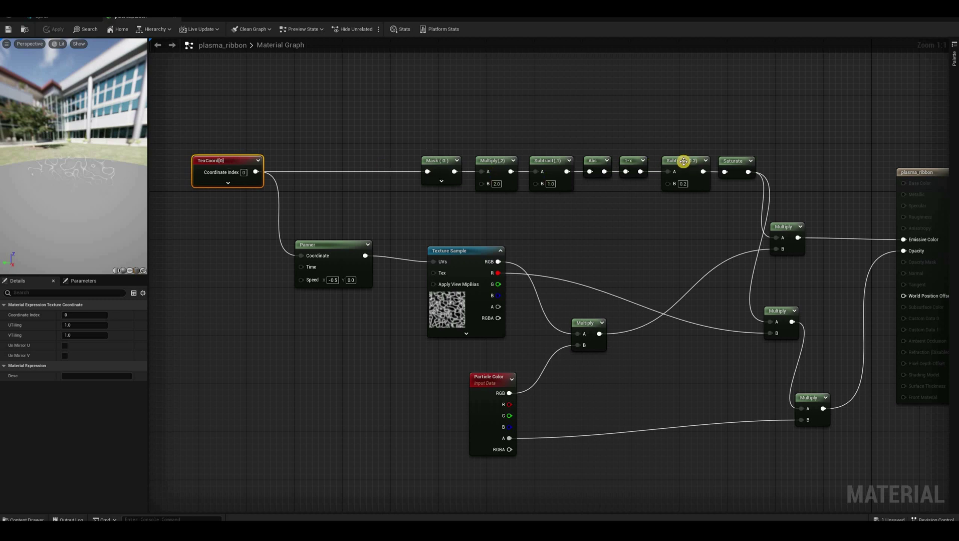
mouse_move(226, 161)
mouse_down()
mouse_move(239, 161)
mouse_move(219, 161)
mouse_up()
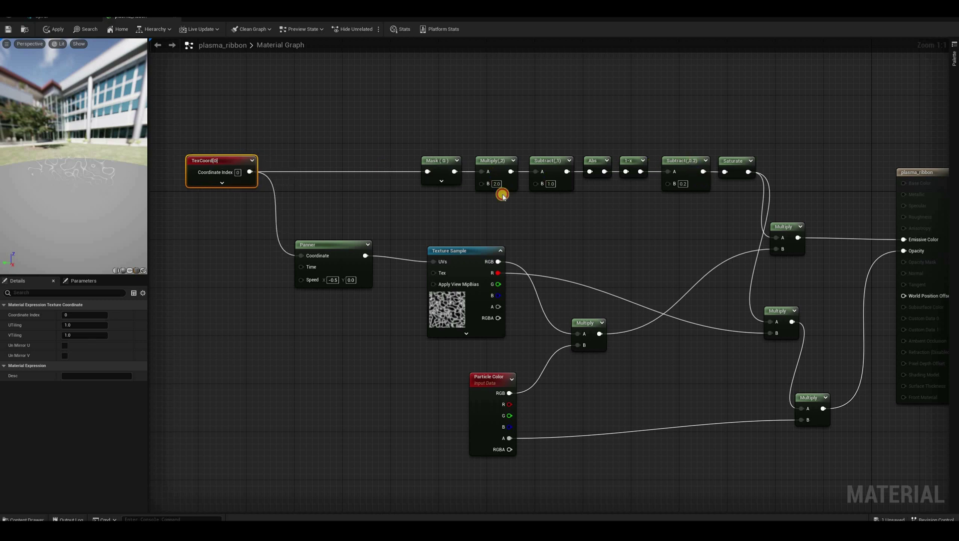
right_click(681, 163)
click(701, 175)
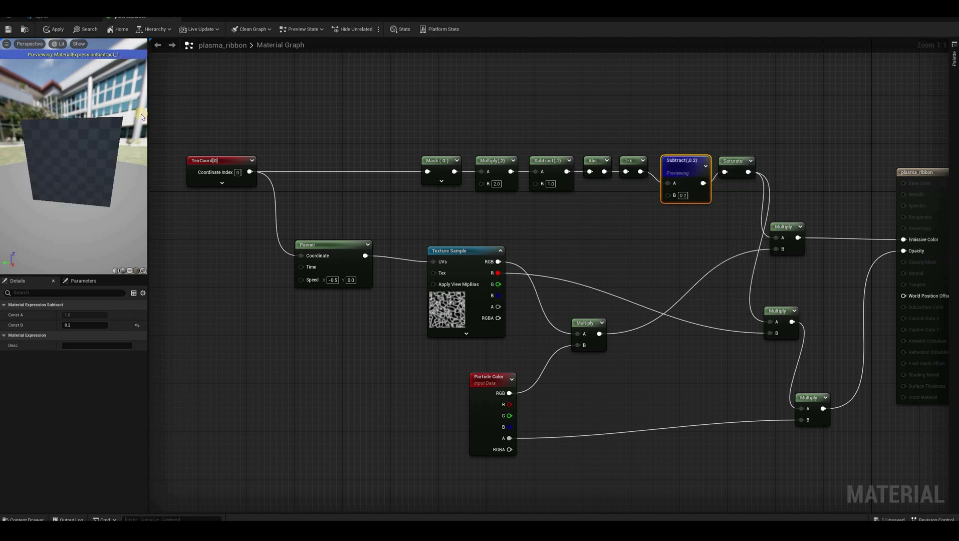
drag(54, 124, 143, 116)
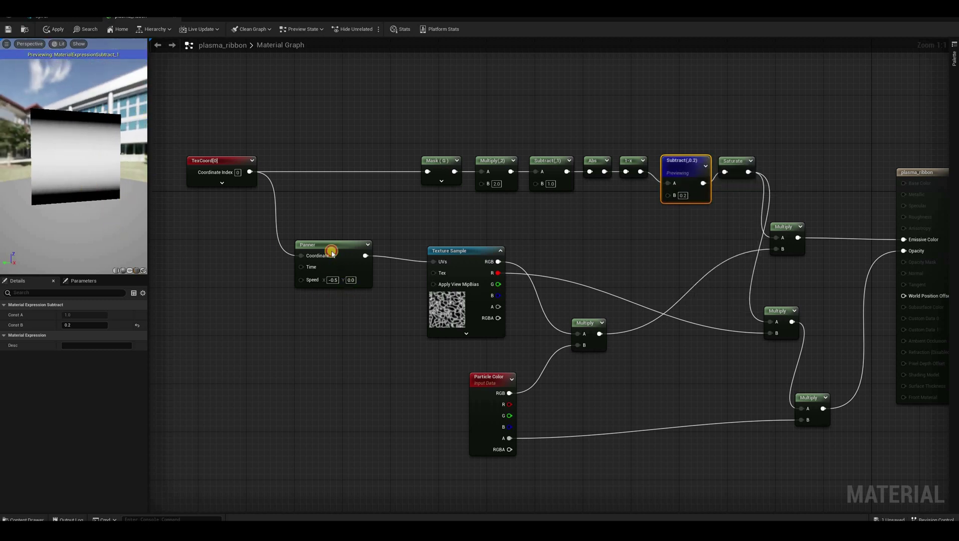
Examine the Panner node and the Texture Sample's plasma texture at full extent, returning to the plasma_ribbon graph.
mouse_move(320, 248)
mouse_down()
mouse_move(320, 266)
mouse_move(331, 251)
mouse_move(360, 244)
mouse_move(318, 251)
mouse_up()
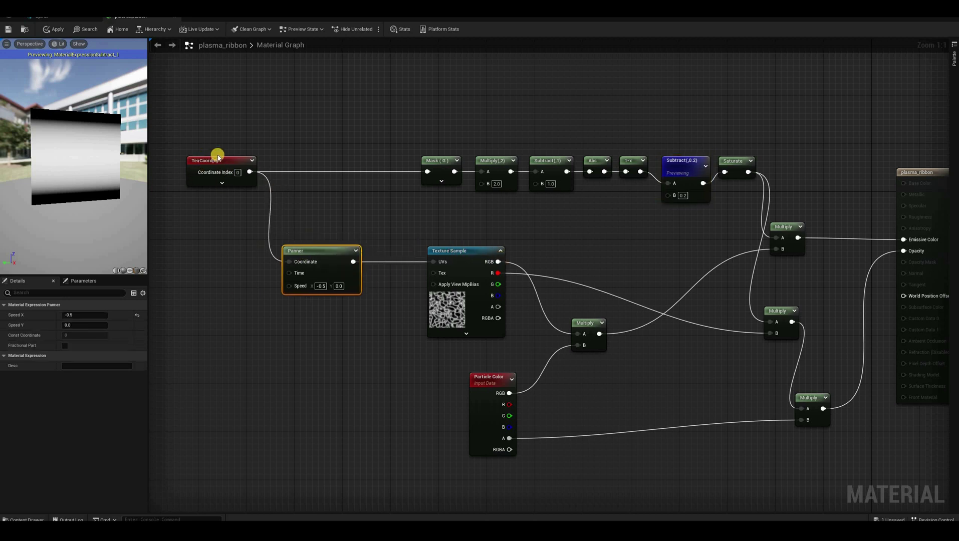
click(471, 250)
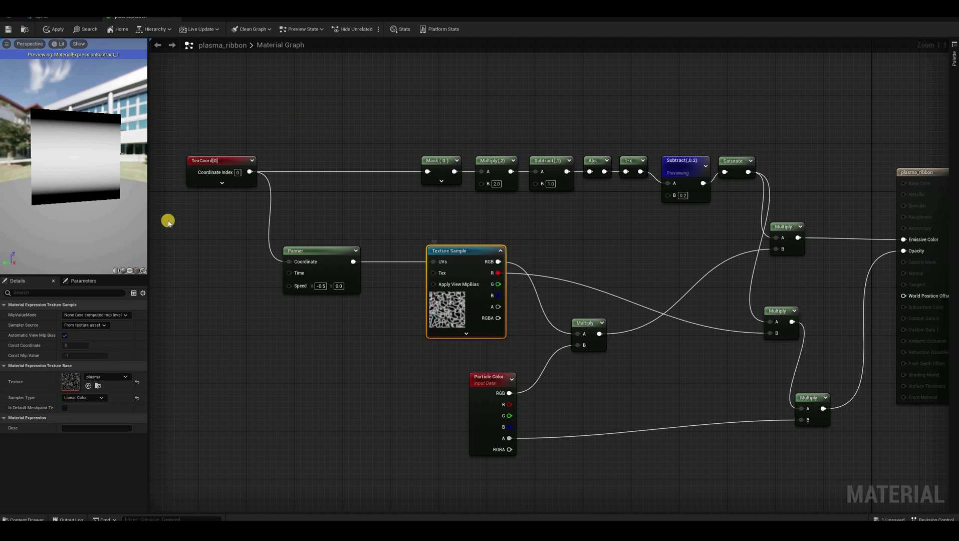
double_click(69, 381)
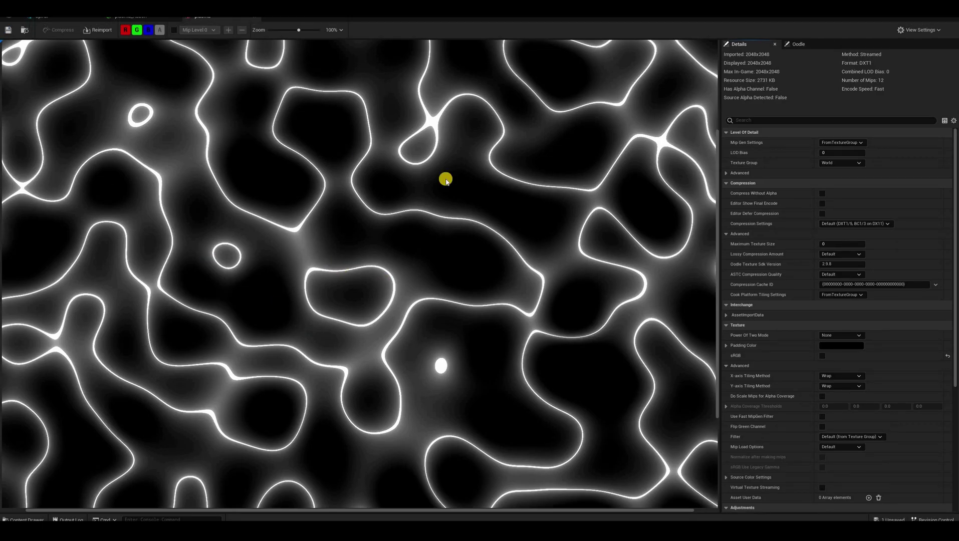
scroll(338, 241, down, 5)
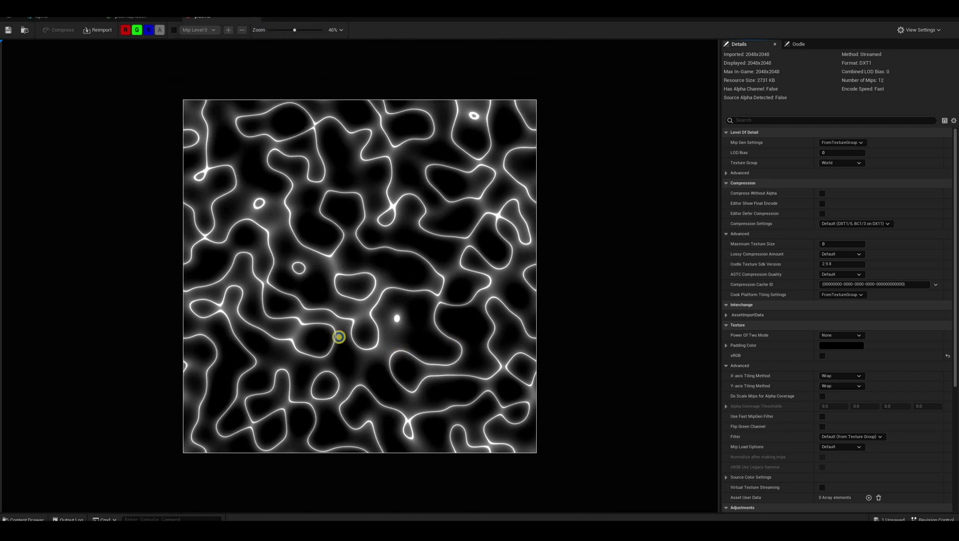
click(255, 16)
right_drag(559, 280, 474, 224)
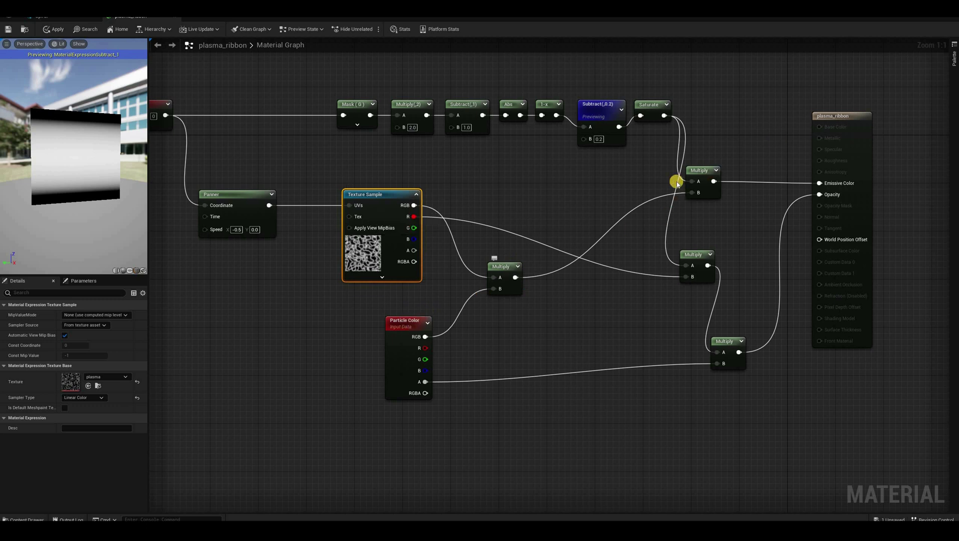
Nudge the two Multiply nodes that lead to Emissive Color, then save the plasma_ribbon material and close it.
drag(510, 281, 539, 261)
key(ctrl+z)
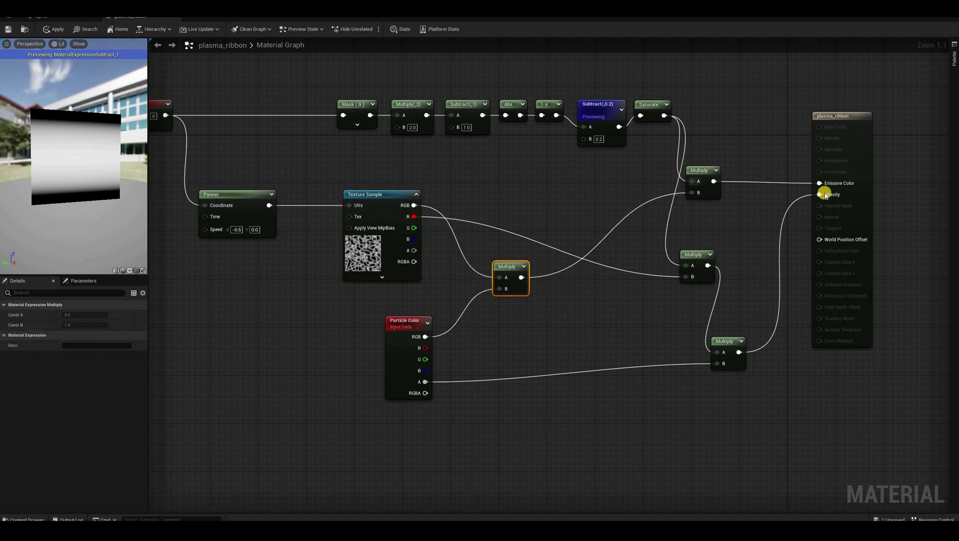
key(ctrl+z)
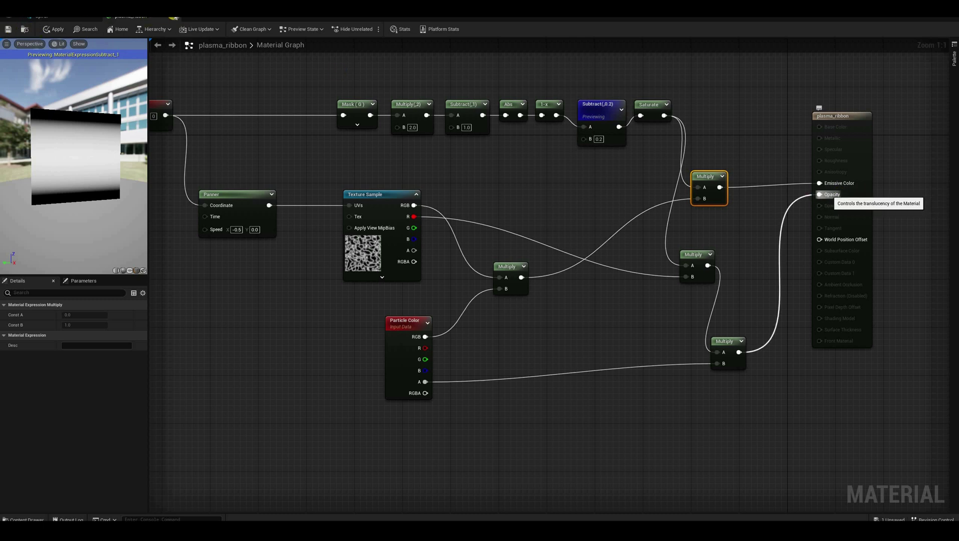
click(7, 31)
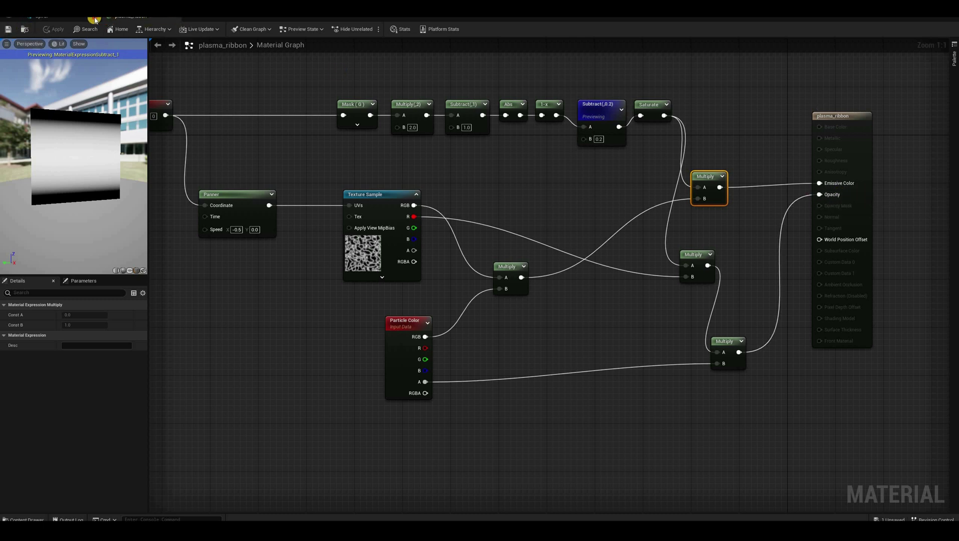
click(173, 16)
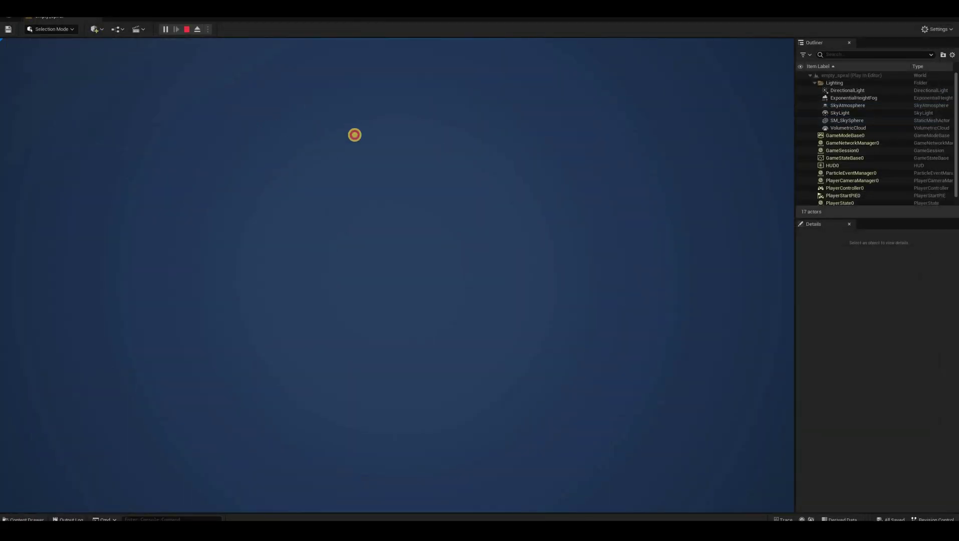
Test the magenta and pale-blue ribbon trail in the running empty_spiral level by moving it around the view.
click(355, 135)
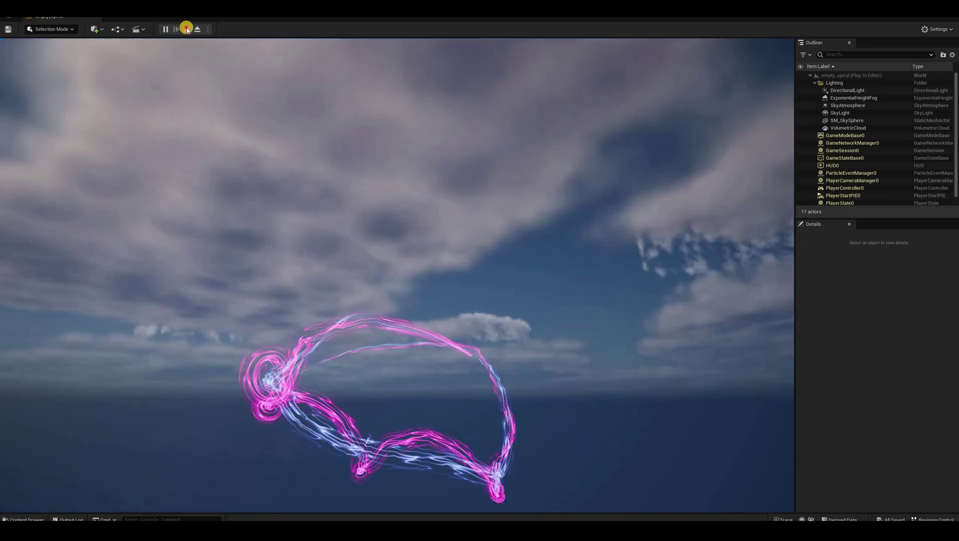
key(shift+F1)
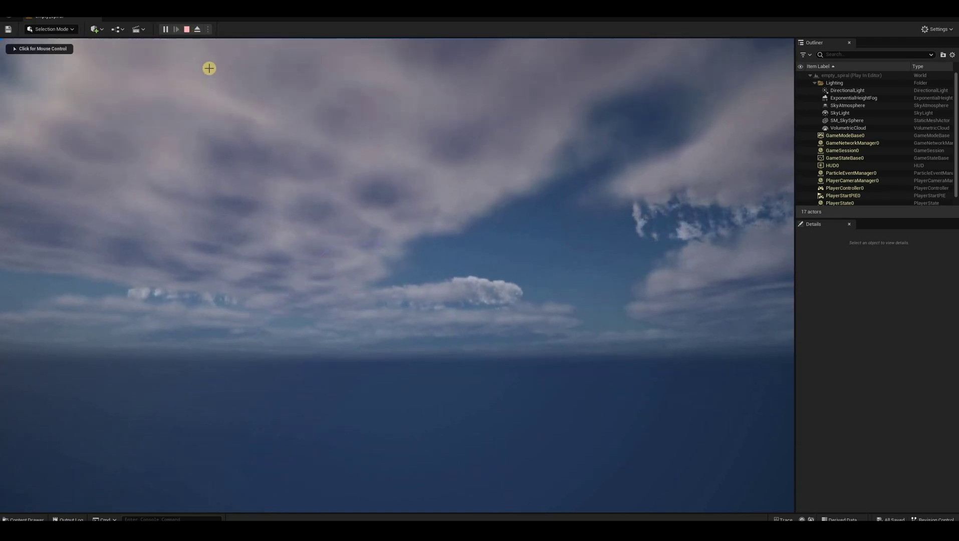
click(209, 68)
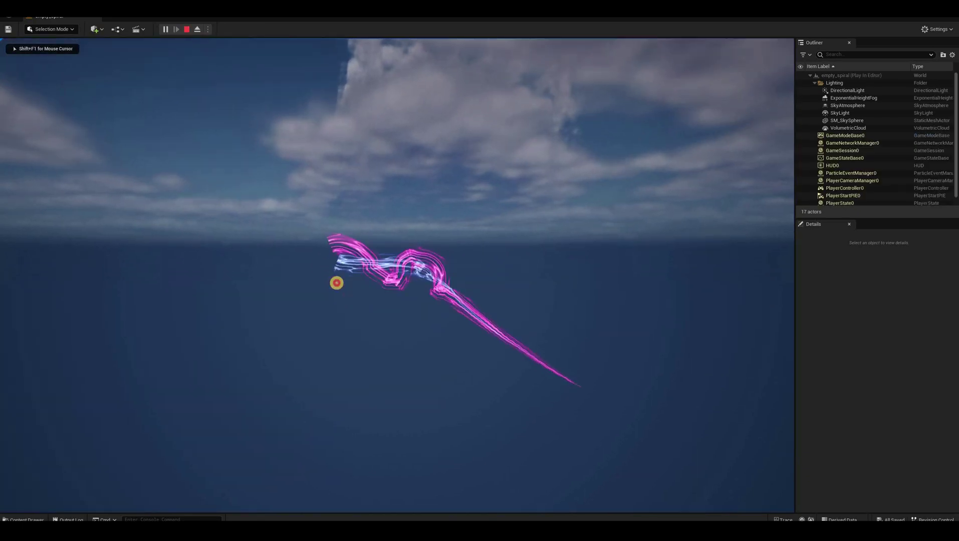